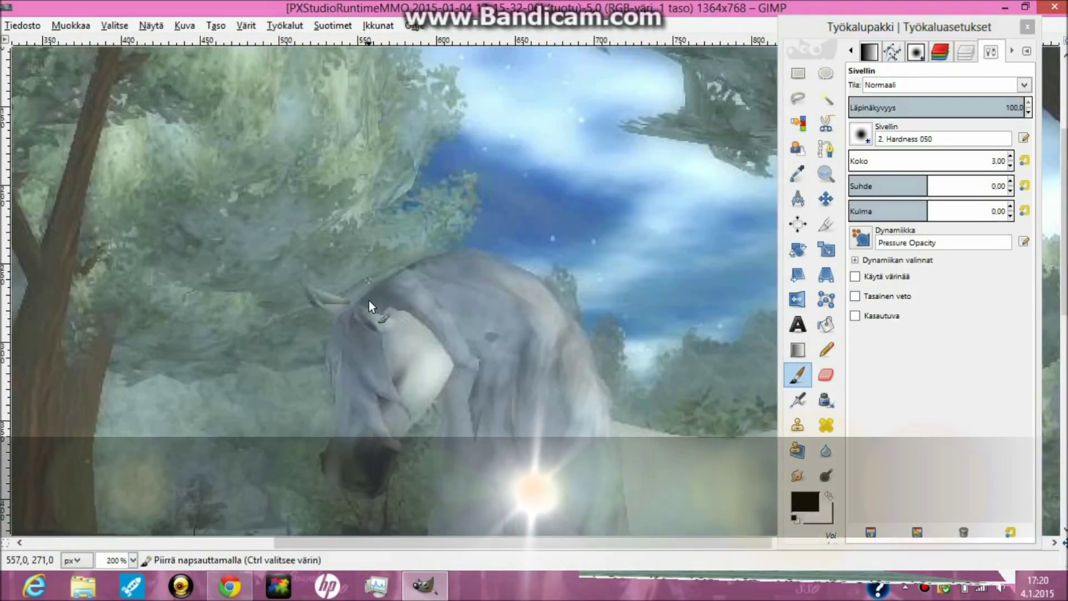
# - Airbrush black outlines along the horse's back and the left edge of its face
pyautogui.moveTo(357, 301)
pyautogui.mouseDown()
pyautogui.moveTo(453, 250)
pyautogui.moveTo(483, 251)
pyautogui.moveTo(551, 289)
pyautogui.mouseUp()
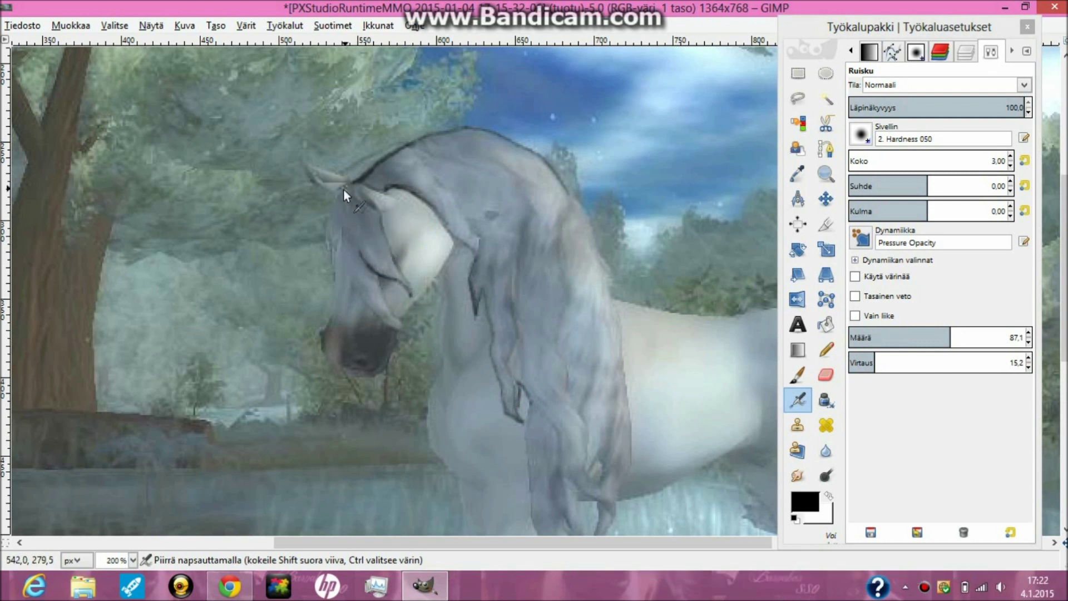
pyautogui.moveTo(335, 275); pyautogui.dragTo(333, 200)
pyautogui.moveTo(411, 310); pyautogui.dragTo(335, 276)
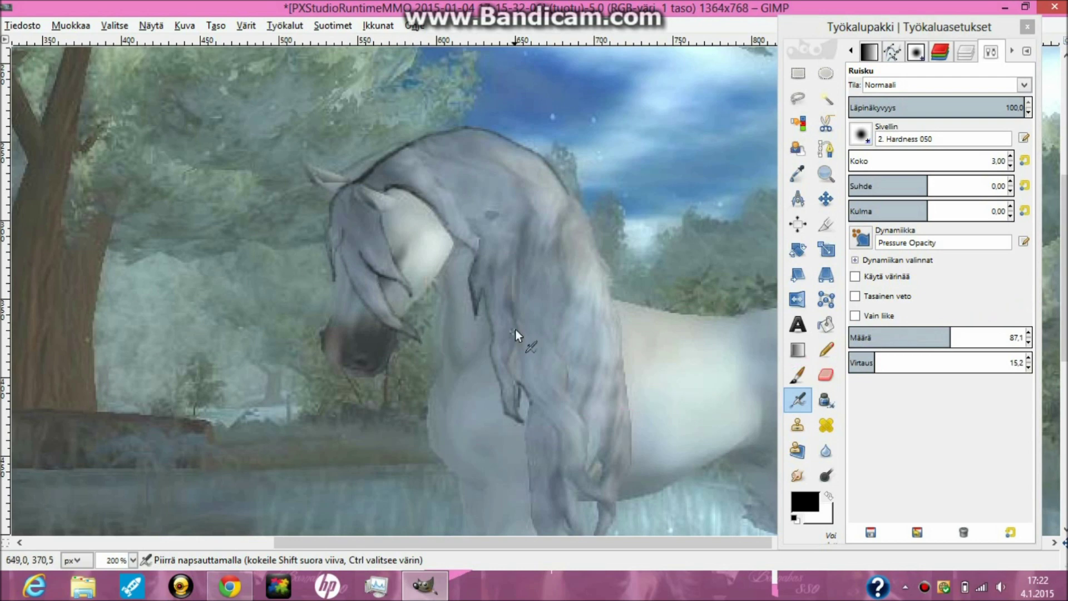
pyautogui.scroll(-4, 528, 345)
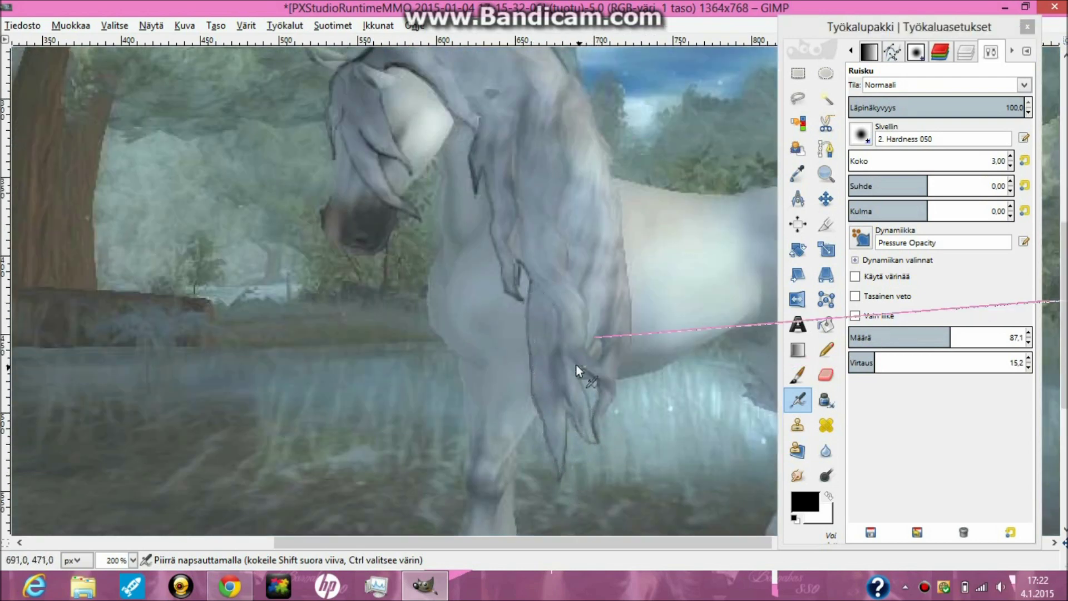
# - Enlarge the airbrush and outline the belly down along the hind leg
pyautogui.press(']')
pyautogui.press(']')
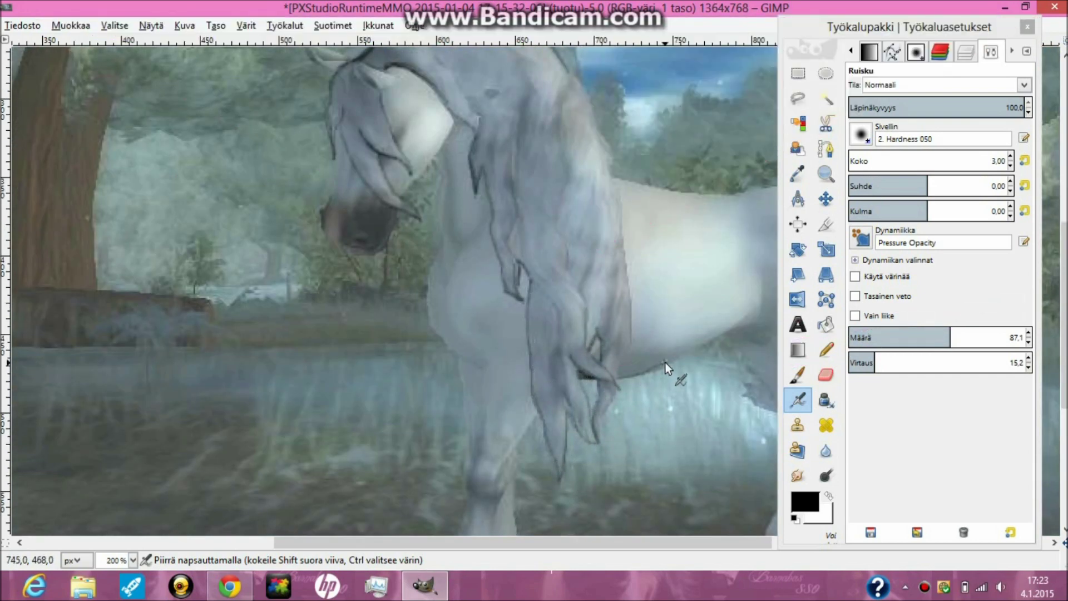
pyautogui.hscroll(3, 665, 362)
pyautogui.moveTo(499, 377)
pyautogui.mouseDown()
pyautogui.moveTo(578, 367)
pyautogui.moveTo(676, 327)
pyautogui.mouseUp()
pyautogui.hscroll(3, 620, 390)
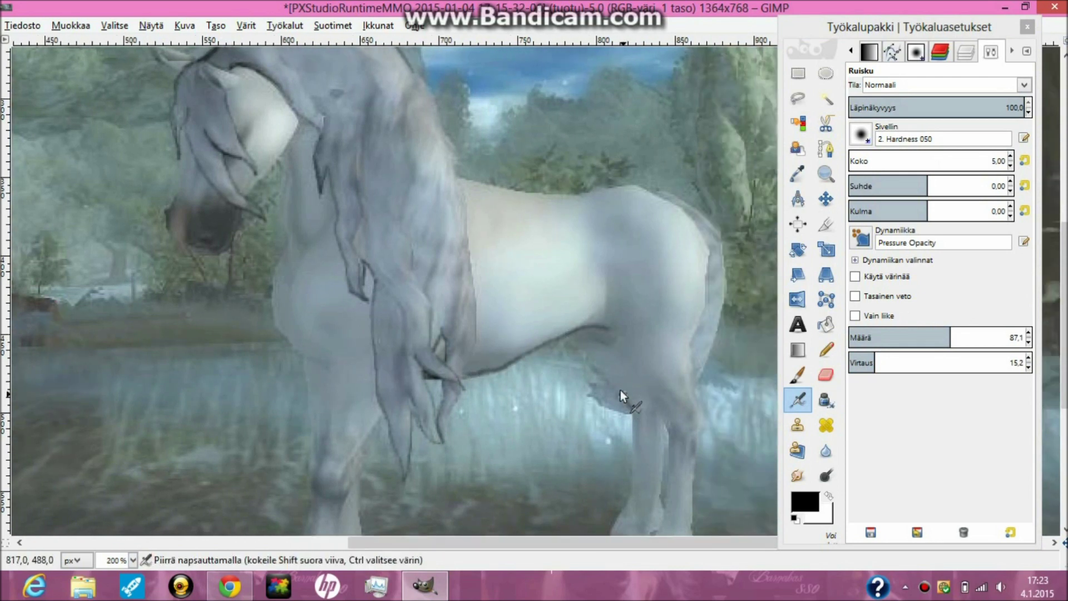
pyautogui.moveTo(576, 333); pyautogui.dragTo(656, 409)
pyautogui.scroll(-5, 613, 346)
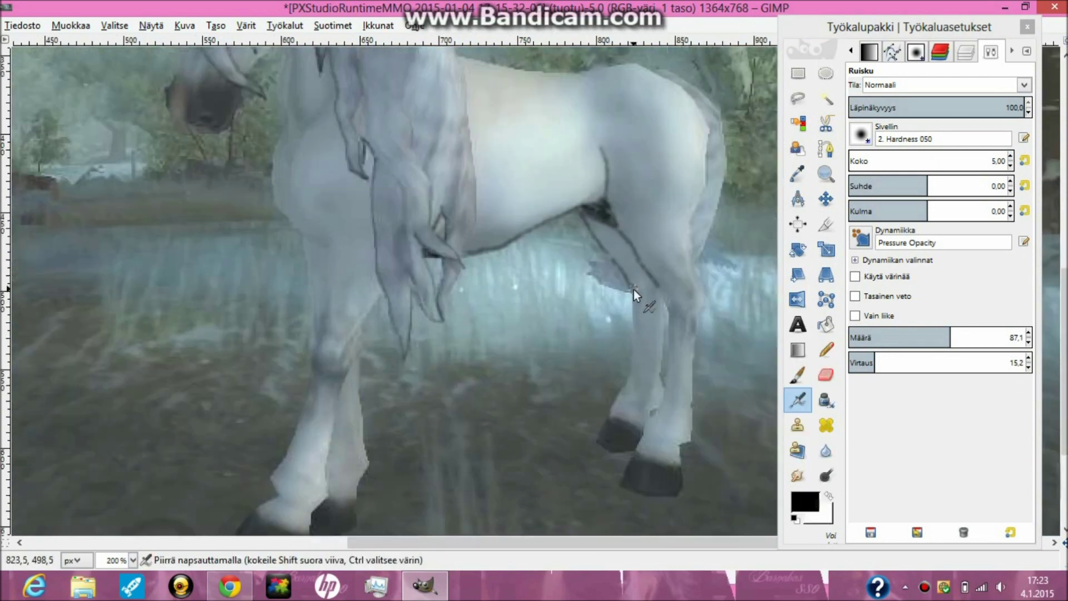
pyautogui.moveTo(697, 328); pyautogui.dragTo(694, 429)
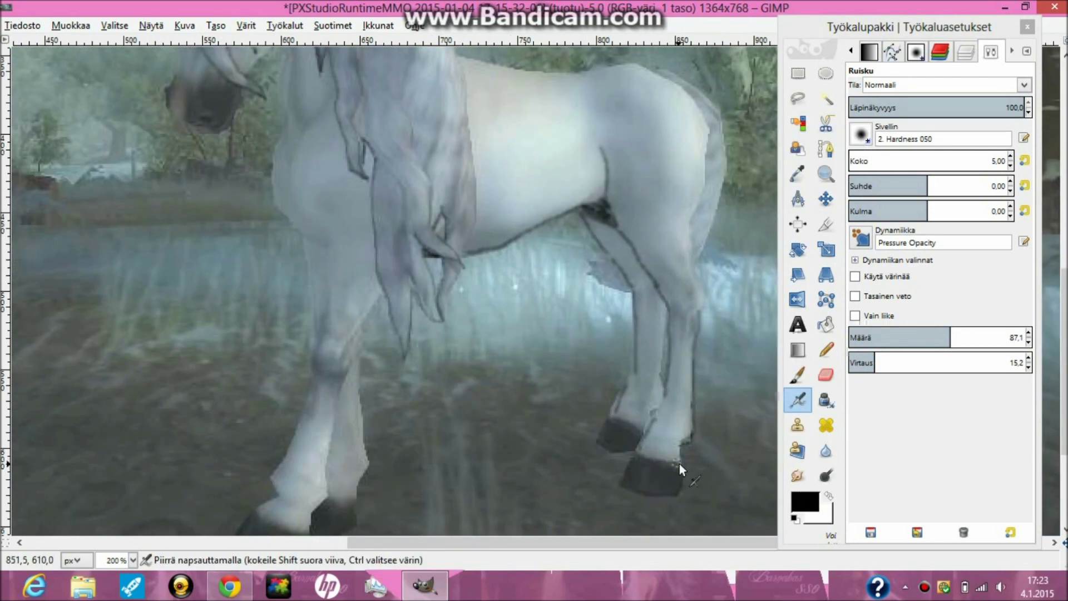
# - Outline the front edge of the hind leg, the hindquarter and the chest
pyautogui.moveTo(663, 312)
pyautogui.mouseDown()
pyautogui.moveTo(660, 367)
pyautogui.moveTo(676, 363)
pyautogui.moveTo(697, 324)
pyautogui.mouseUp()
pyautogui.scroll(5, 694, 301)
pyautogui.moveTo(579, 195); pyautogui.dragTo(704, 283)
pyautogui.moveTo(269, 290); pyautogui.dragTo(305, 357)
pyautogui.scroll(-4, 308, 255)
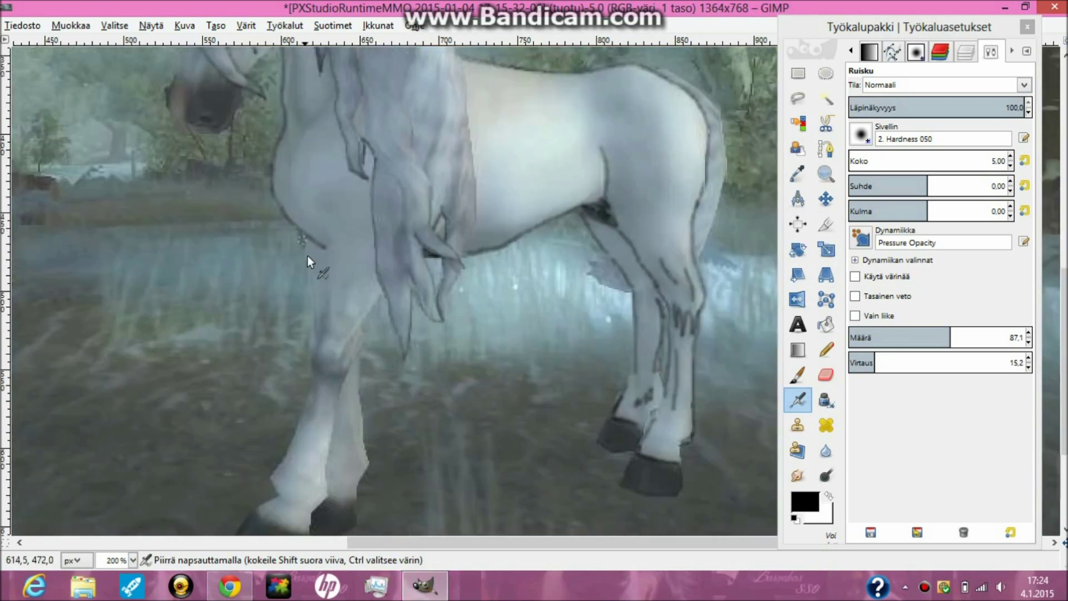
pyautogui.moveTo(306, 290); pyautogui.dragTo(314, 312)
# - Add black outline strokes along the horse's front leg
pyautogui.moveTo(360, 420); pyautogui.dragTo(367, 466)
pyautogui.scroll(-4, 367, 465)
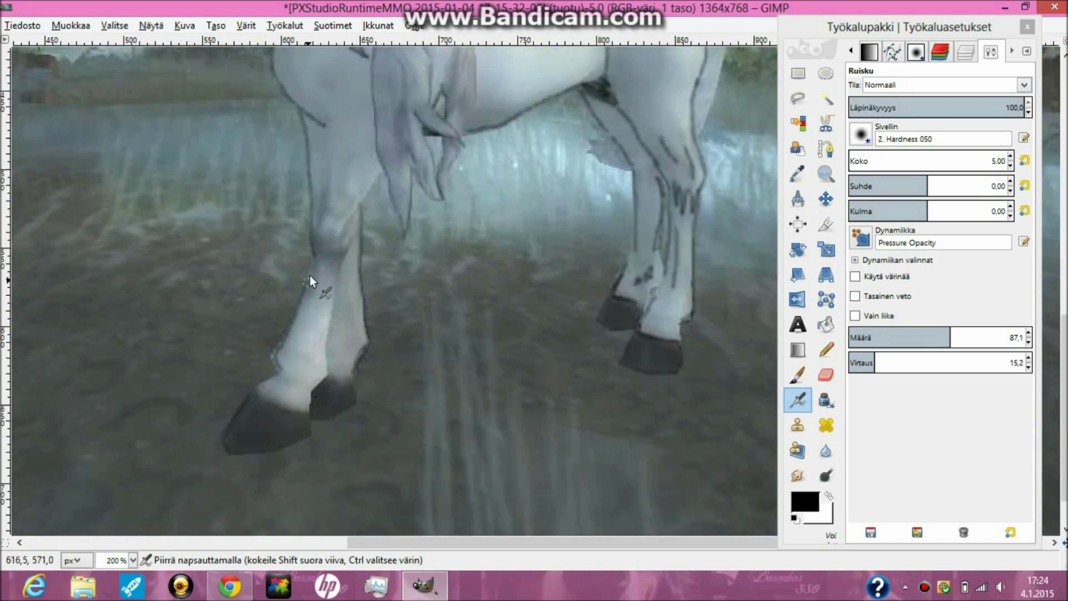
pyautogui.scroll(5, 345, 326)
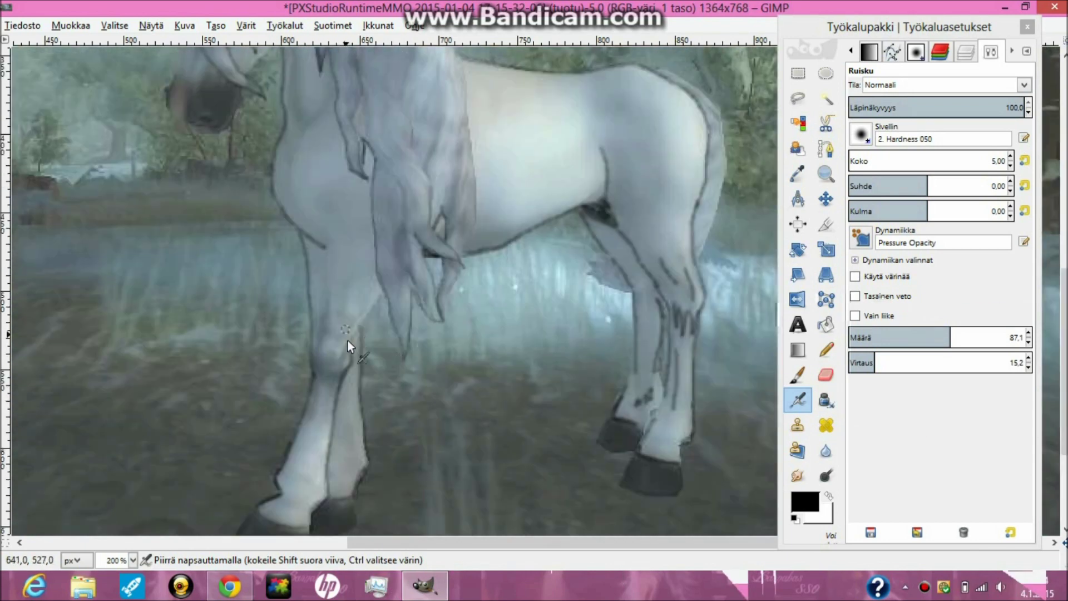
pyautogui.scroll(7, 413, 200)
pyautogui.moveTo(471, 398); pyautogui.dragTo(477, 436)
pyautogui.scroll(-4, 528, 366)
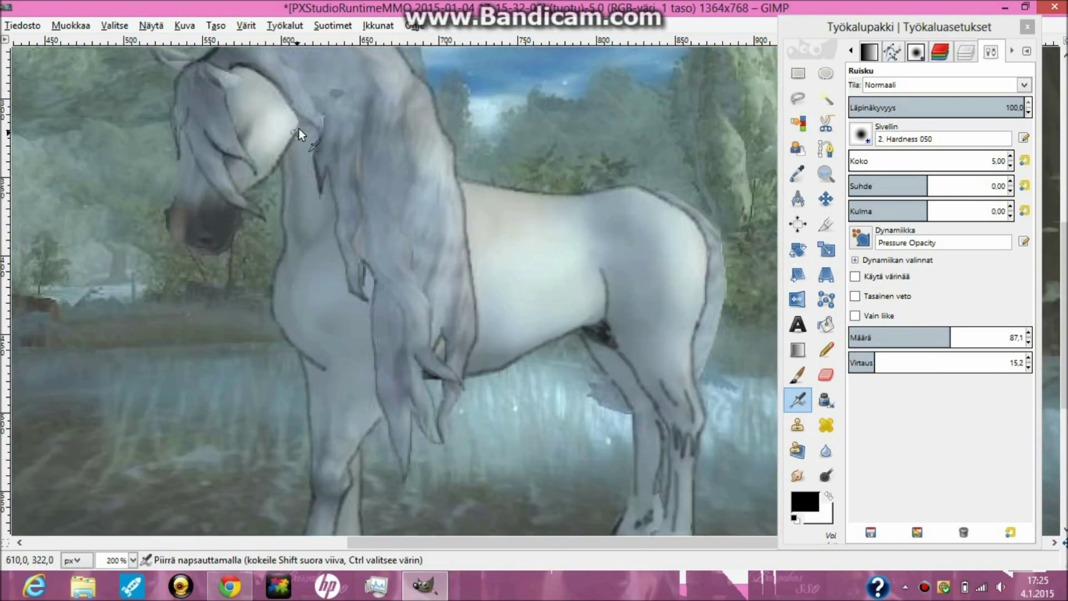
# - Airbrush a dark outline along the horse's throat
pyautogui.hscroll(-2, 371, 249)
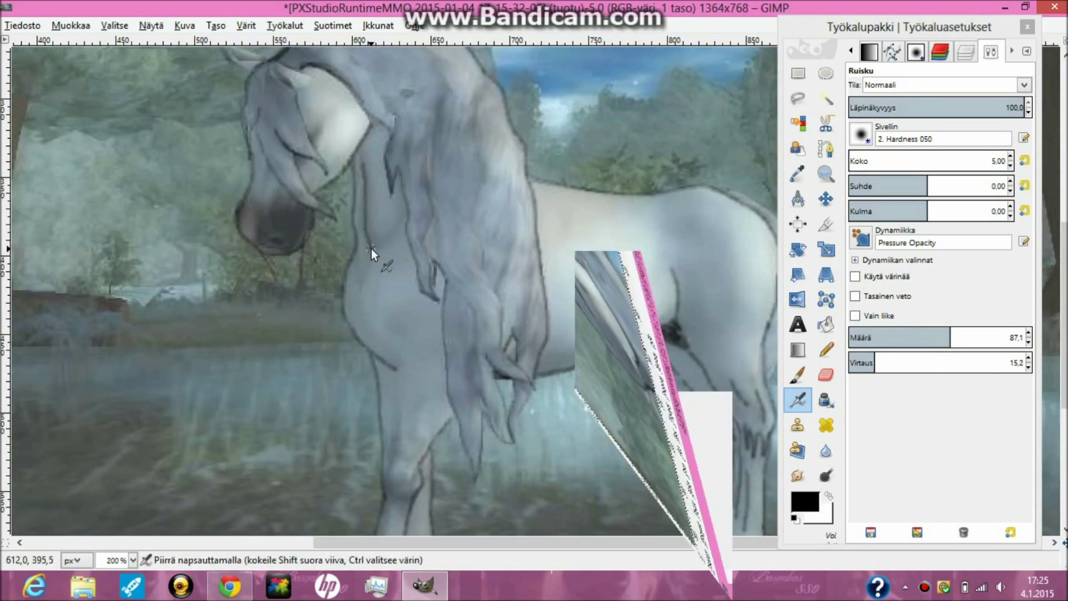
pyautogui.moveTo(371, 249); pyautogui.dragTo(358, 155)
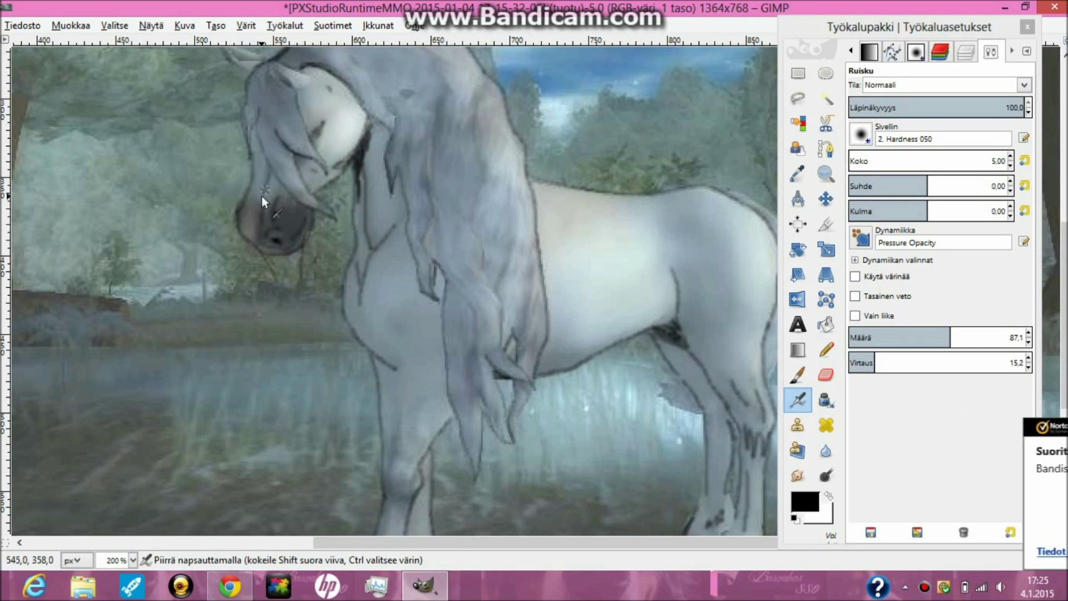
pyautogui.scroll(3, 260, 177)
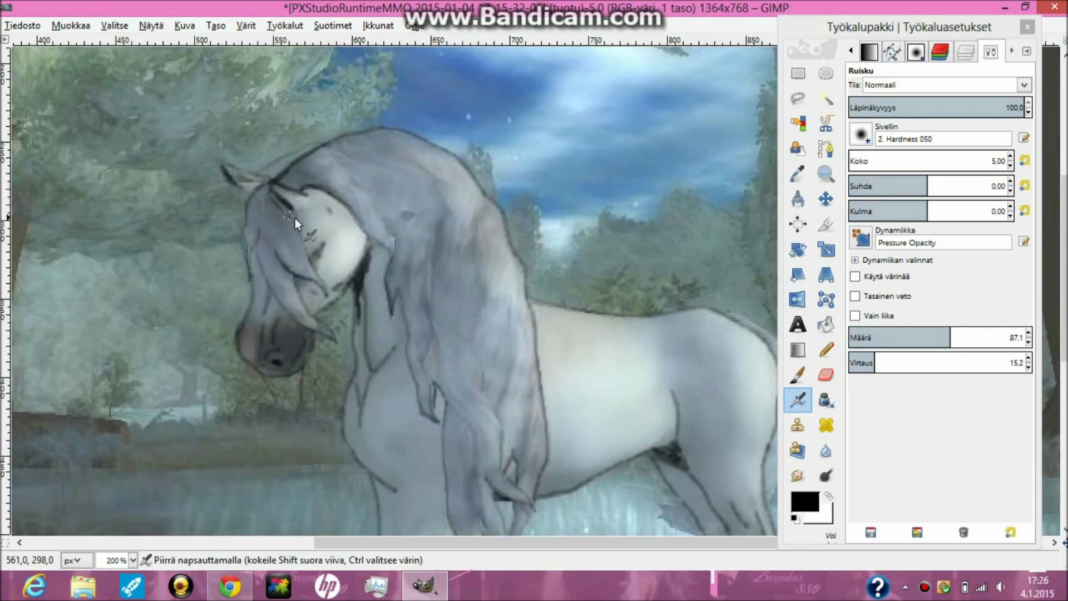
pyautogui.scroll(-9, 282, 210)
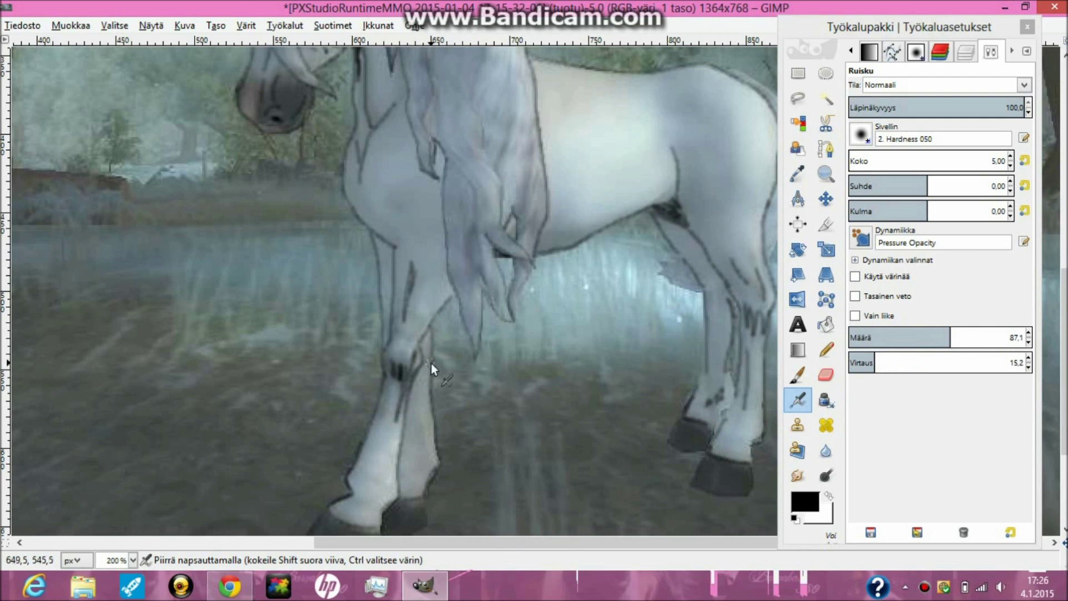
pyautogui.scroll(-5, 428, 356)
pyautogui.scroll(10, 384, 356)
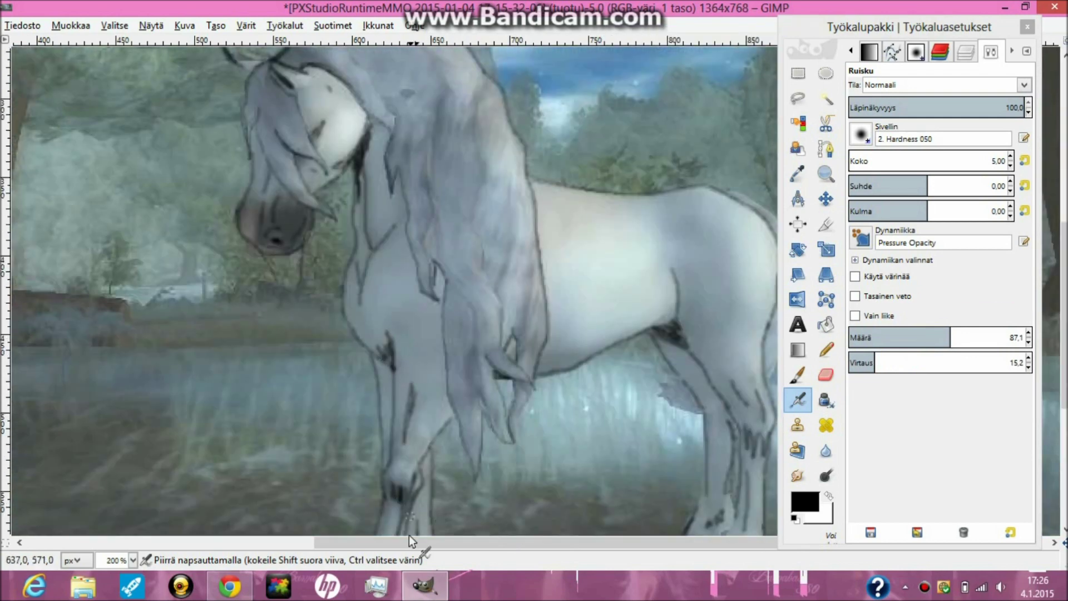
# - Stroke dark lines on the hindquarter and near the lower legs
pyautogui.moveTo(409, 540); pyautogui.dragTo(466, 541)
pyautogui.scroll(-4, 600, 309)
pyautogui.scroll(4, 628, 426)
pyautogui.moveTo(568, 272); pyautogui.dragTo(573, 333)
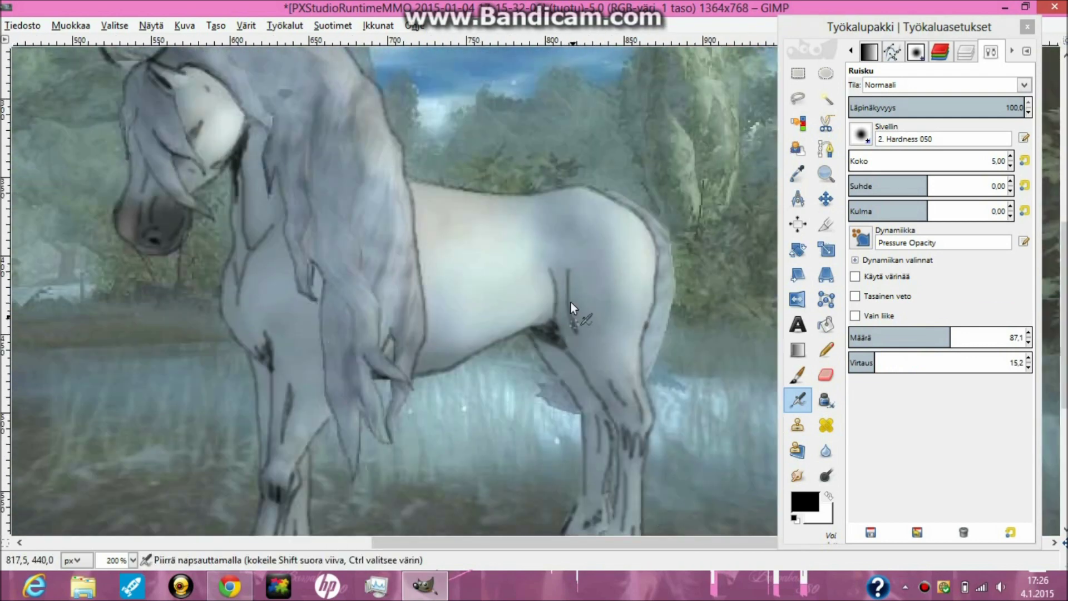
pyautogui.moveTo(551, 256); pyautogui.dragTo(557, 315)
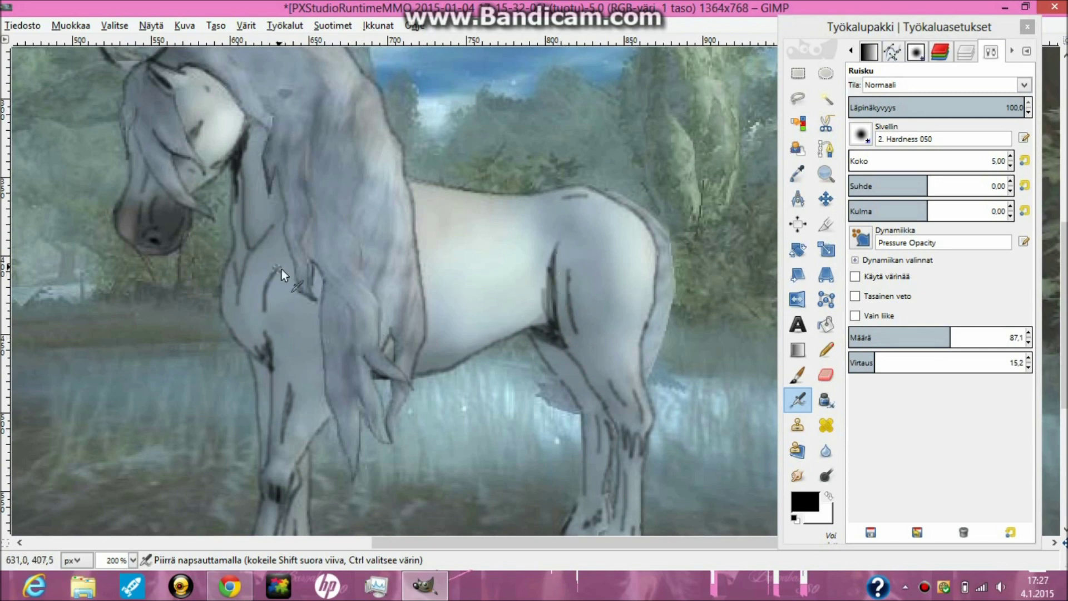
pyautogui.hscroll(-4, 281, 269)
pyautogui.scroll(-10, 360, 342)
pyautogui.moveTo(294, 443); pyautogui.dragTo(340, 451)
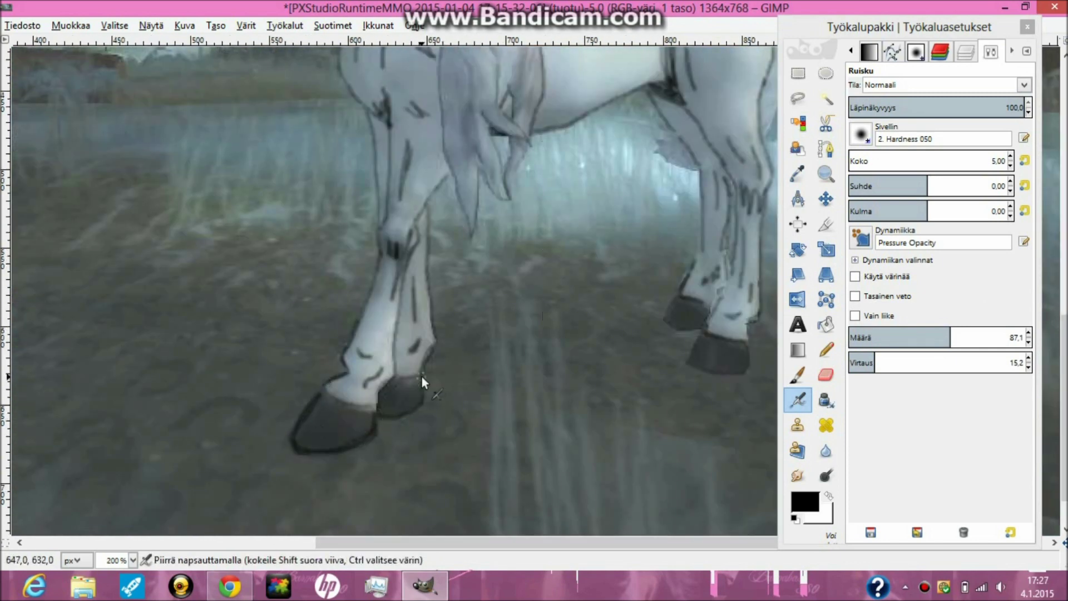
pyautogui.hscroll(4, 422, 376)
# - Darken the front and back hooves with hatching strokes
pyautogui.moveTo(173, 423)
pyautogui.mouseDown()
pyautogui.moveTo(233, 428)
pyautogui.moveTo(278, 395)
pyautogui.mouseUp()
pyautogui.moveTo(537, 309)
pyautogui.mouseDown()
pyautogui.moveTo(551, 316)
pyautogui.moveTo(570, 361)
pyautogui.mouseUp()
pyautogui.scroll(14, 501, 278)
pyautogui.hscroll(-3, 501, 278)
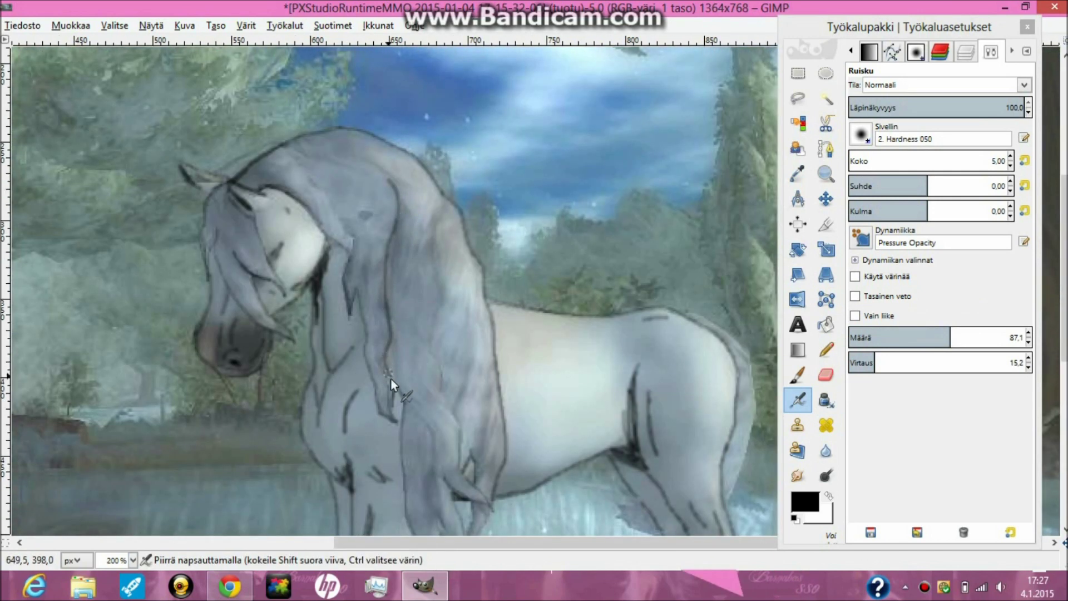
pyautogui.scroll(-5, 442, 469)
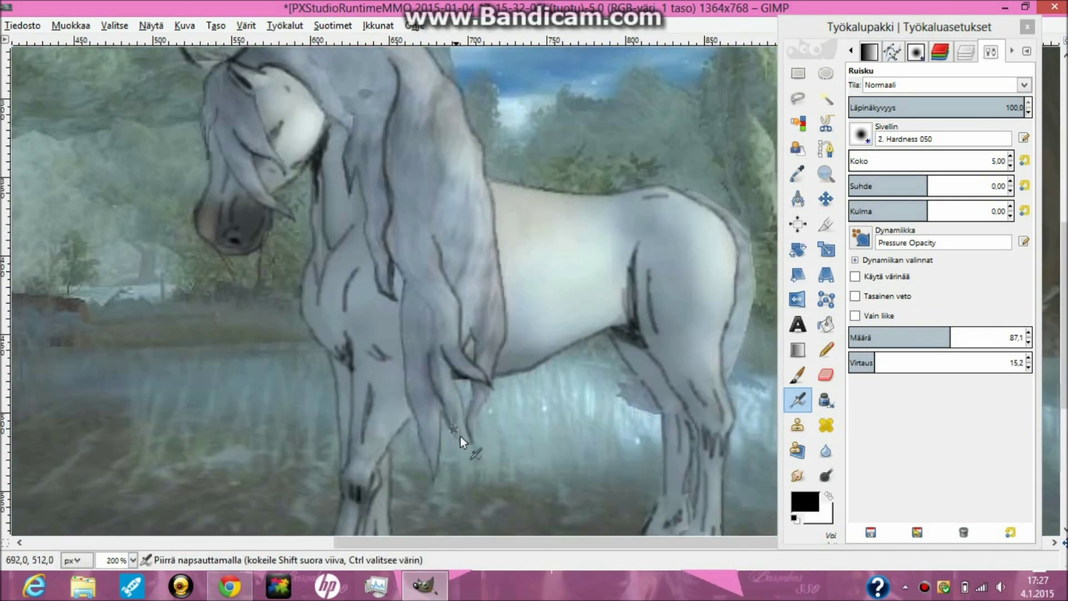
pyautogui.moveTo(409, 392); pyautogui.dragTo(433, 474)
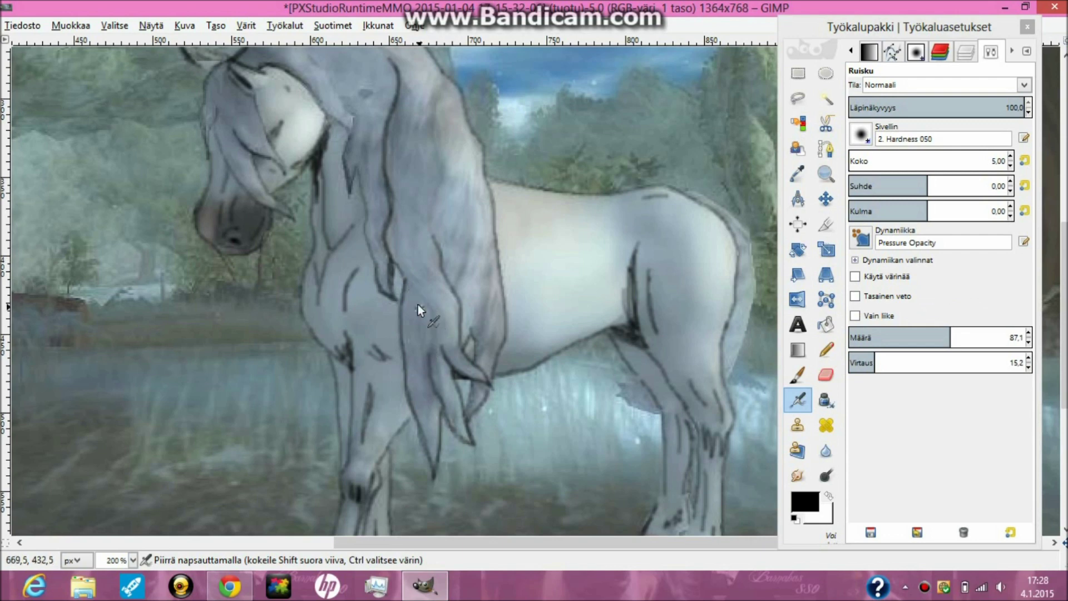
# - Add dark strokes along the mane edge and down the face toward the muzzle
pyautogui.moveTo(435, 157); pyautogui.dragTo(467, 293)
pyautogui.scroll(5, 478, 335)
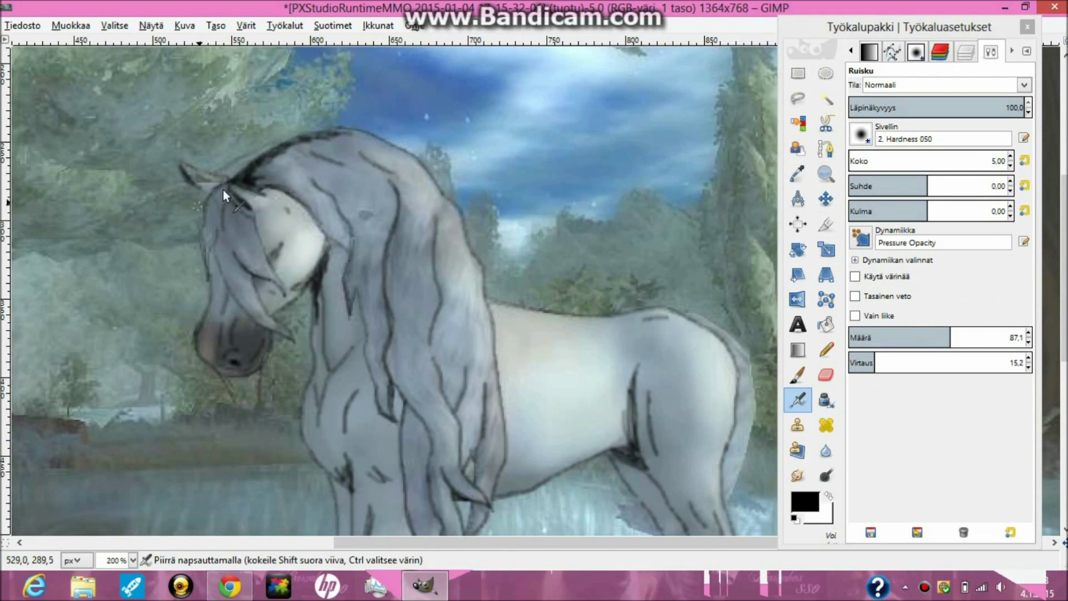
pyautogui.moveTo(217, 238); pyautogui.dragTo(285, 339)
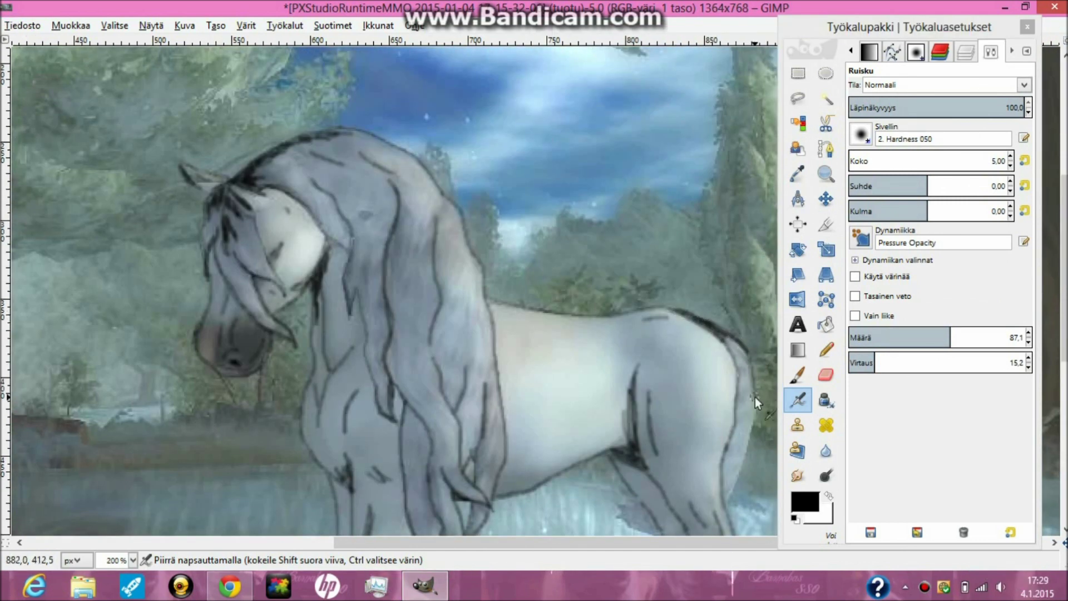
pyautogui.scroll(-5, 754, 390)
# - Darken the stifle and outline the back of the hind leg
pyautogui.moveTo(687, 357); pyautogui.dragTo(619, 386)
pyautogui.moveTo(735, 287); pyautogui.dragTo(731, 351)
pyautogui.moveTo(507, 541); pyautogui.dragTo(543, 541)
pyautogui.click(796, 475)
# - Set smudge rate to 64.7 and size 7, then smudge the hind-leg outline
pyautogui.click(962, 338)
pyautogui.moveTo(557, 328)
pyautogui.mouseDown()
pyautogui.moveTo(556, 282)
pyautogui.moveTo(553, 320)
pyautogui.moveTo(585, 307)
pyautogui.mouseUp()
pyautogui.press(']')
pyautogui.press(']')
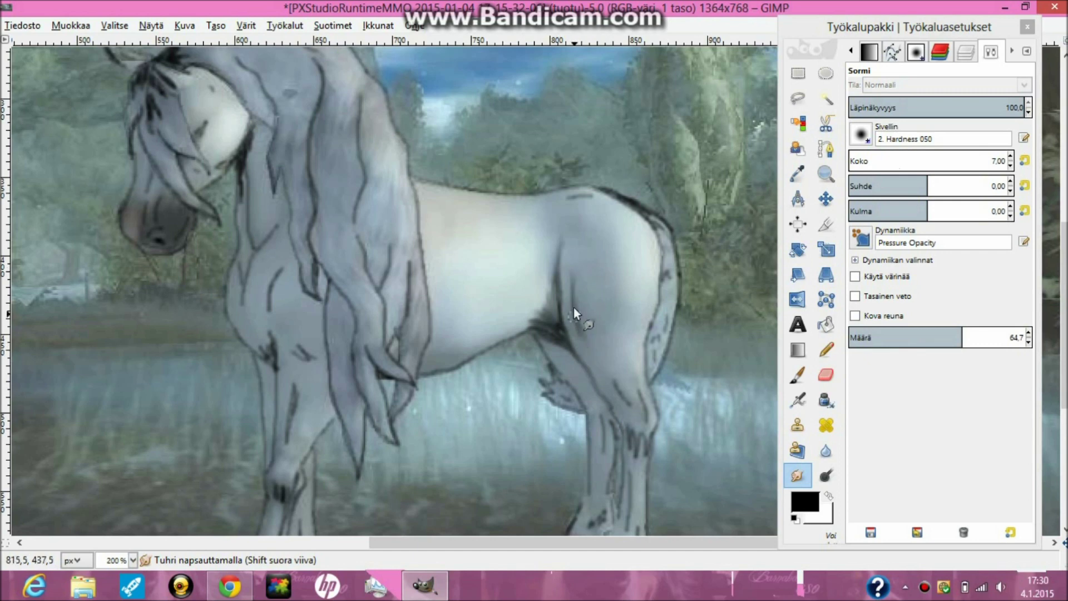
pyautogui.moveTo(559, 244)
pyautogui.mouseDown()
pyautogui.moveTo(530, 322)
pyautogui.moveTo(578, 323)
pyautogui.mouseUp()
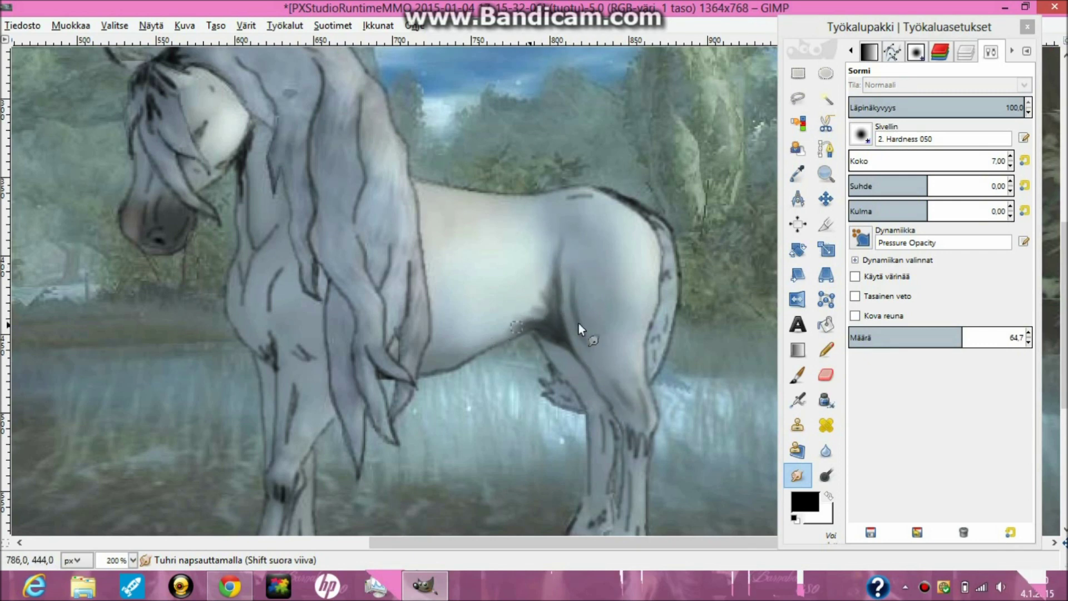
# - Zoom in on the belly and smudge hind-leg dark marks with a smaller brush
pyautogui.press('1')
pyautogui.press('z')
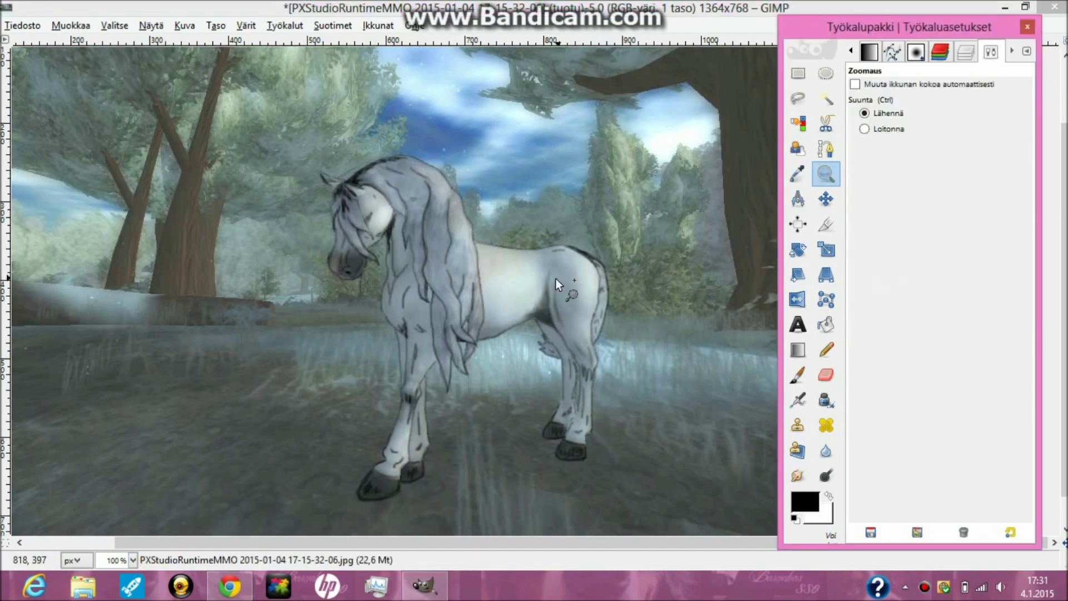
pyautogui.click(556, 278)
pyautogui.press('s')
pyautogui.scroll(-3, 412, 291)
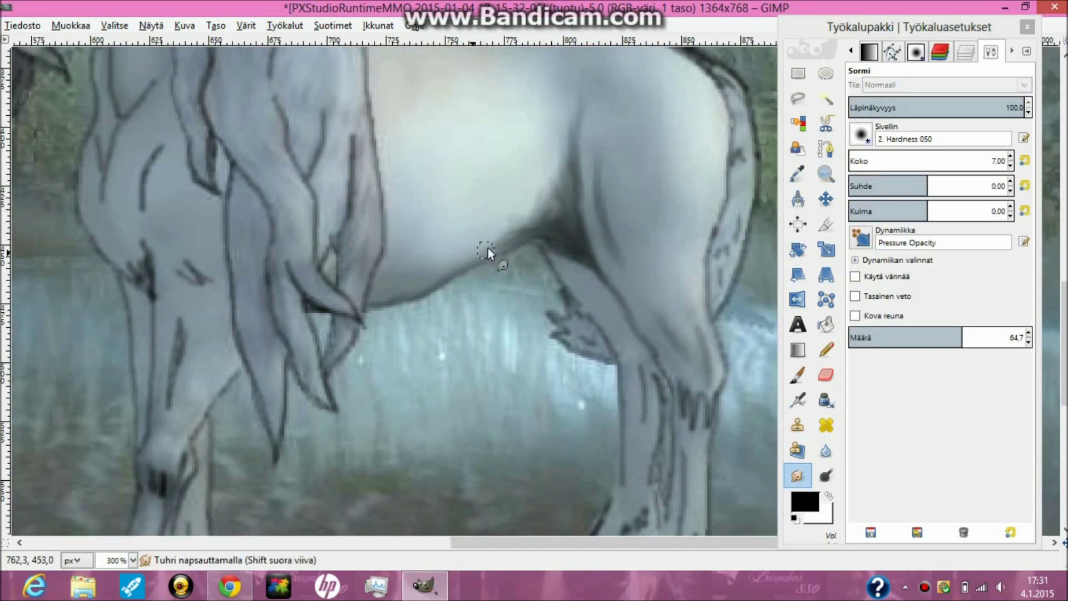
pyautogui.scroll(-2, 637, 239)
pyautogui.press('[')
pyautogui.press('[')
pyautogui.moveTo(682, 262); pyautogui.dragTo(697, 267)
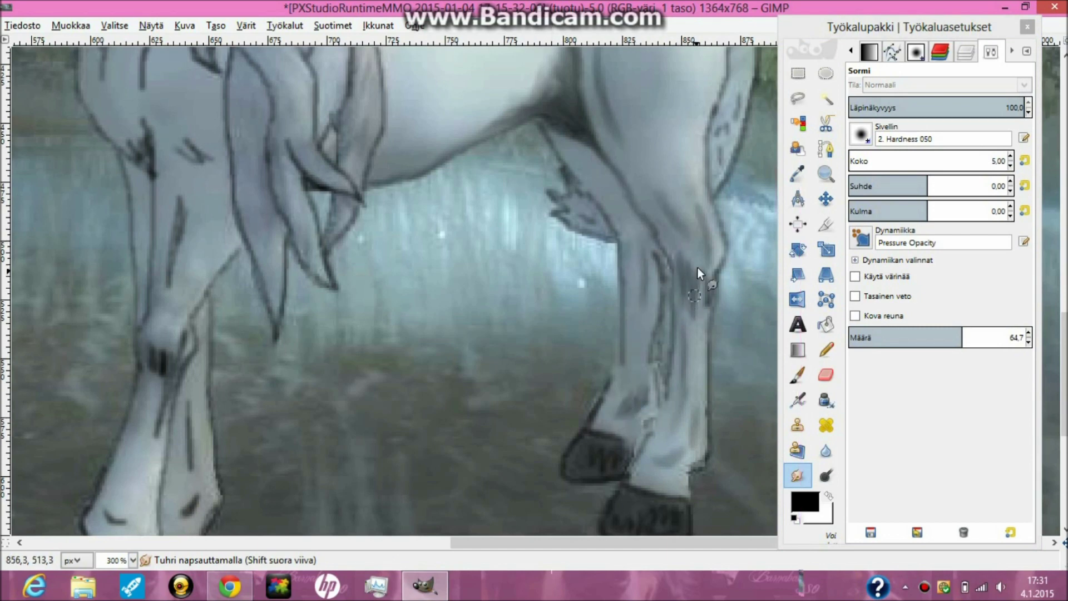
# - Reposition the view and restore the smudge size to 7
pyautogui.hscroll(-5, 691, 314)
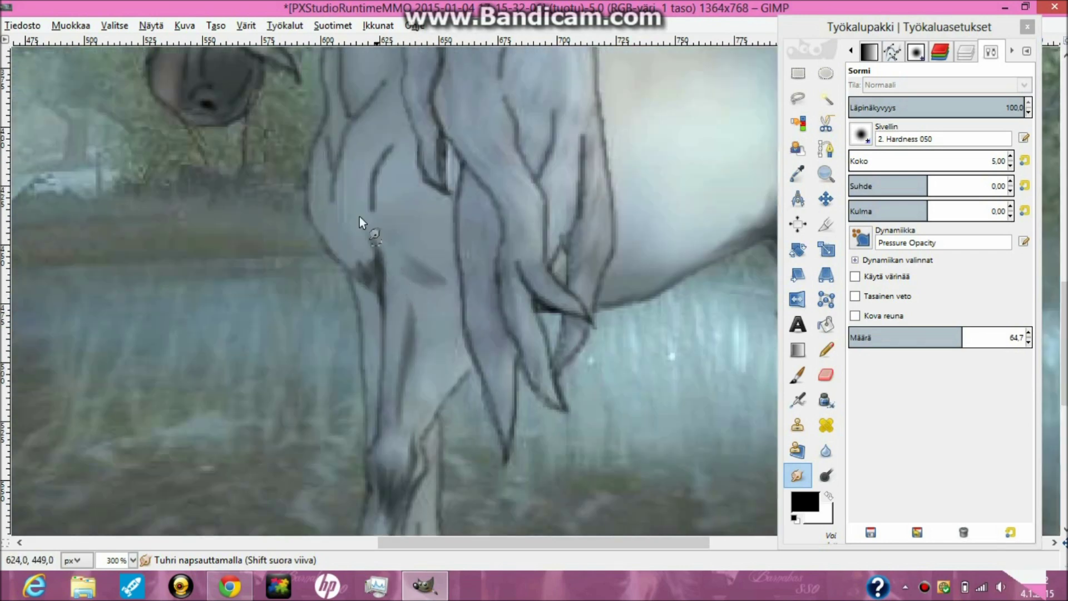
pyautogui.scroll(-3, 422, 448)
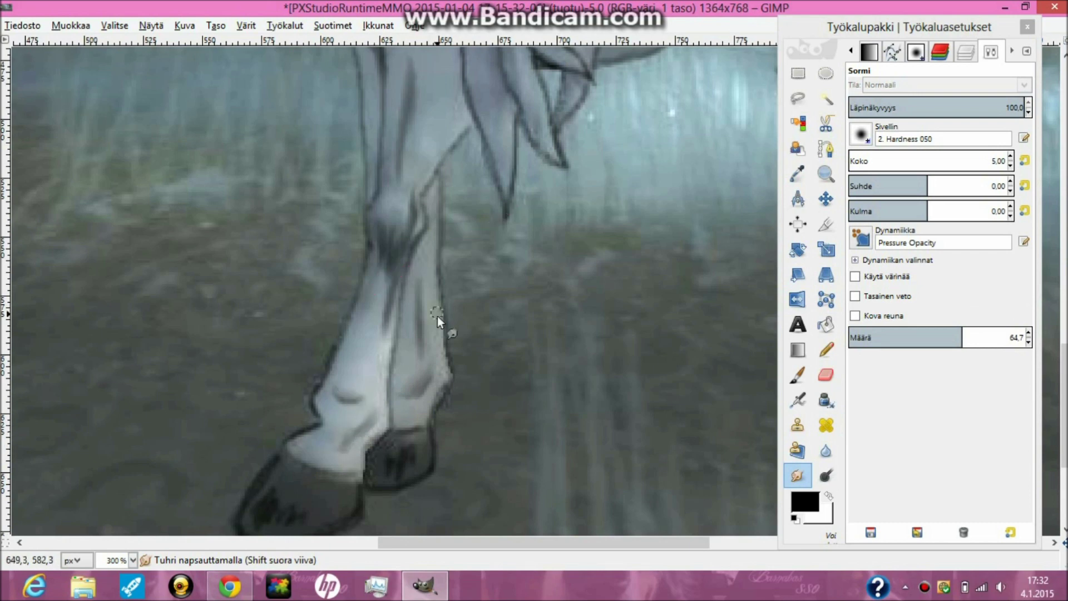
pyautogui.scroll(10, 436, 315)
pyautogui.click(1010, 157)
pyautogui.click(1011, 158)
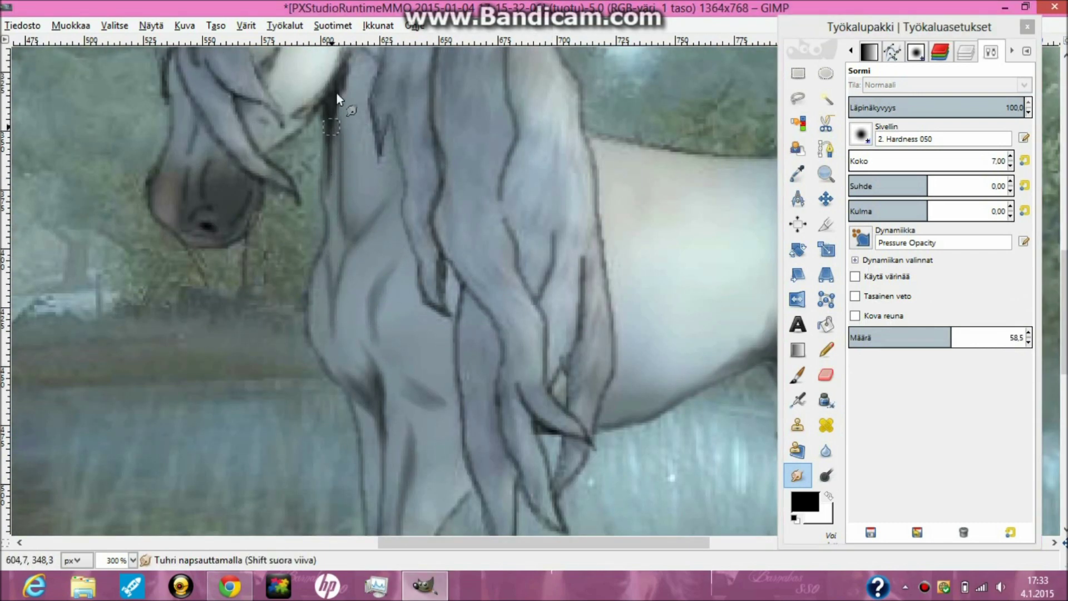
# - Smudge the front leg's lower outline to soften it
pyautogui.scroll(-3, 367, 401)
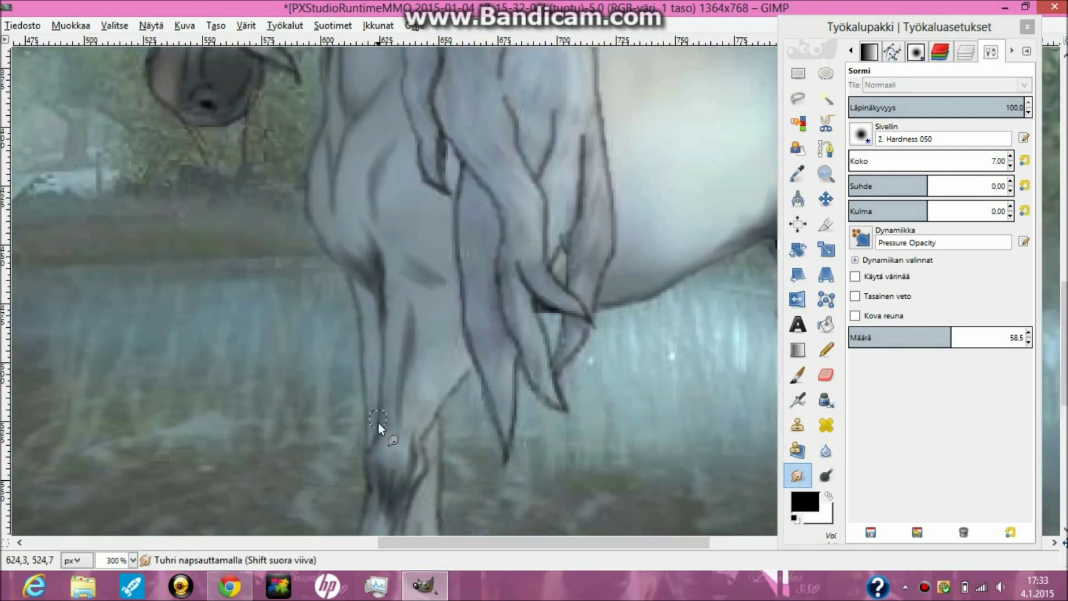
pyautogui.scroll(5, 423, 445)
pyautogui.hscroll(5, 445, 470)
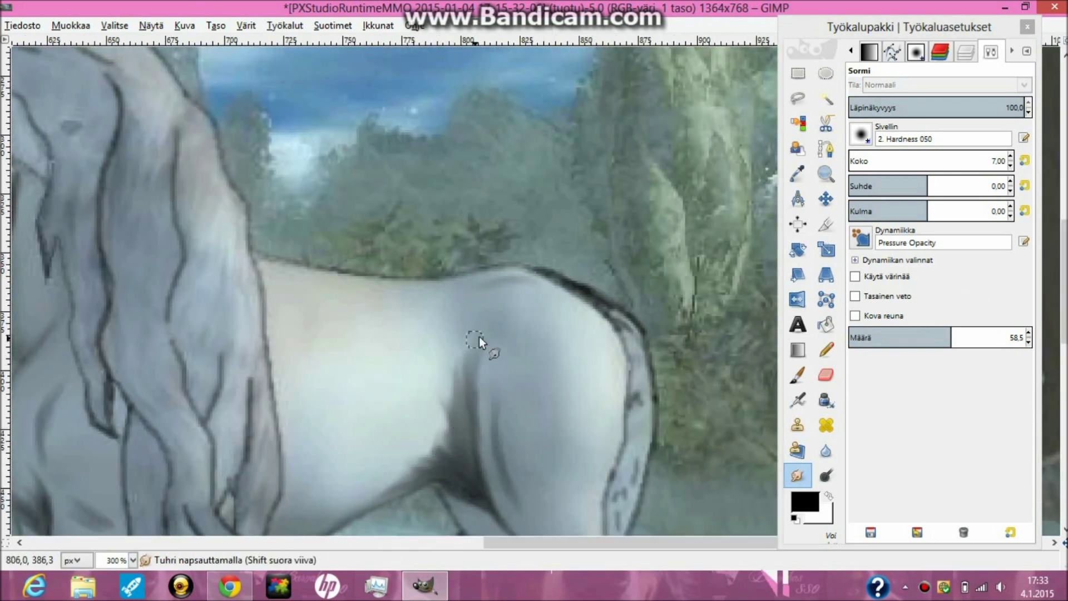
pyautogui.scroll(-3, 399, 350)
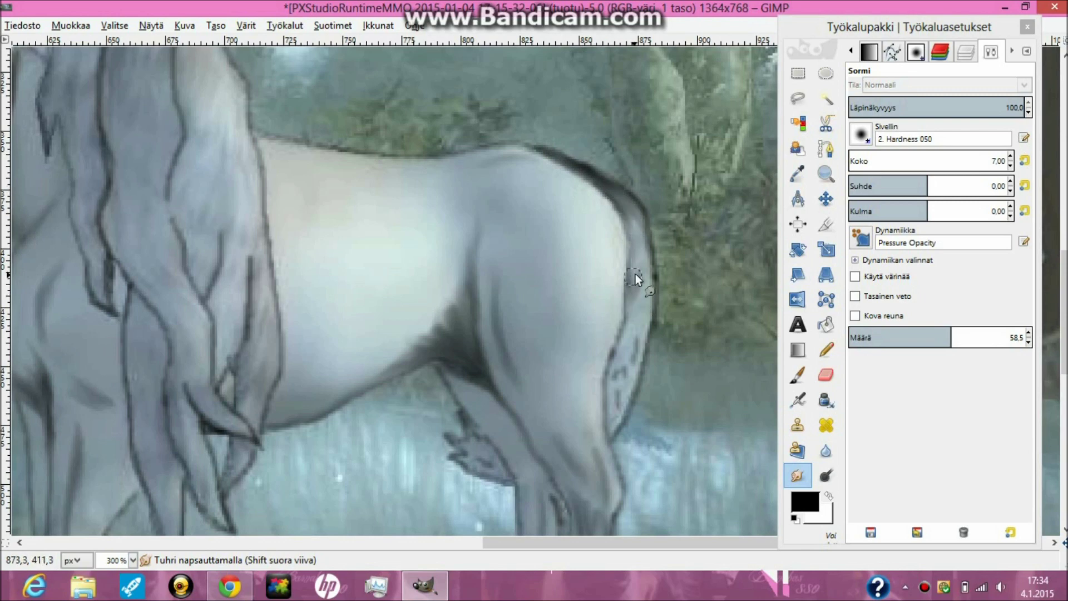
pyautogui.scroll(-6, 609, 417)
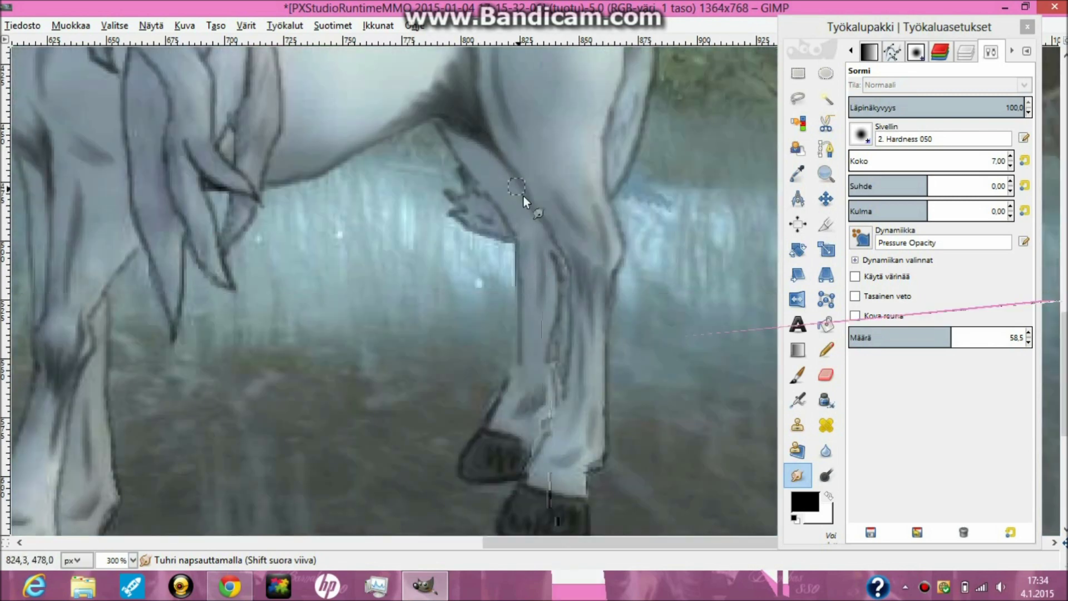
pyautogui.scroll(-5, 560, 380)
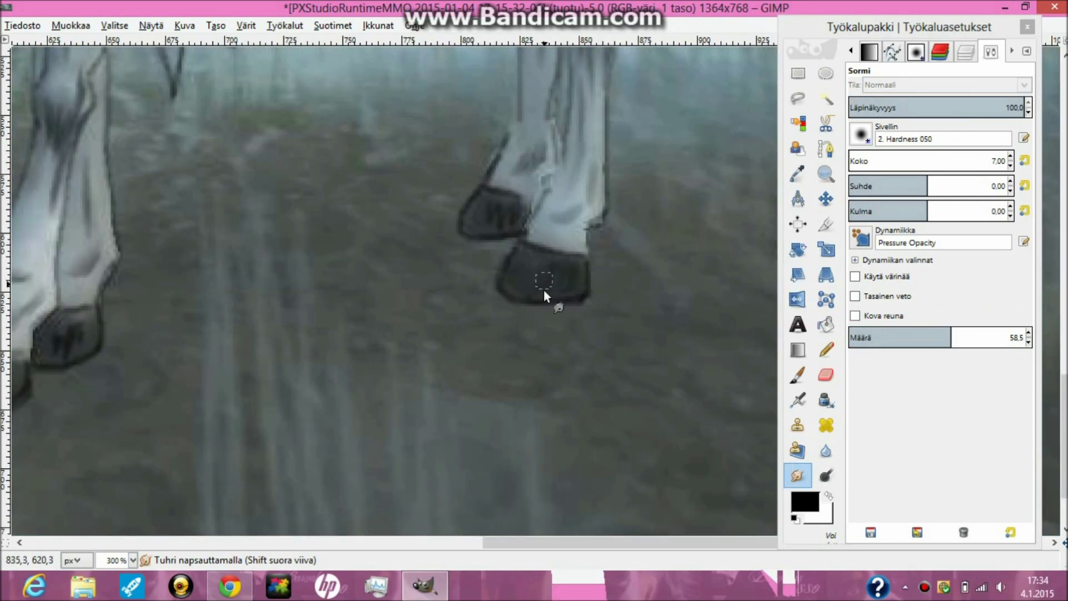
pyautogui.scroll(-2, 556, 451)
pyautogui.hscroll(-8, 288, 305)
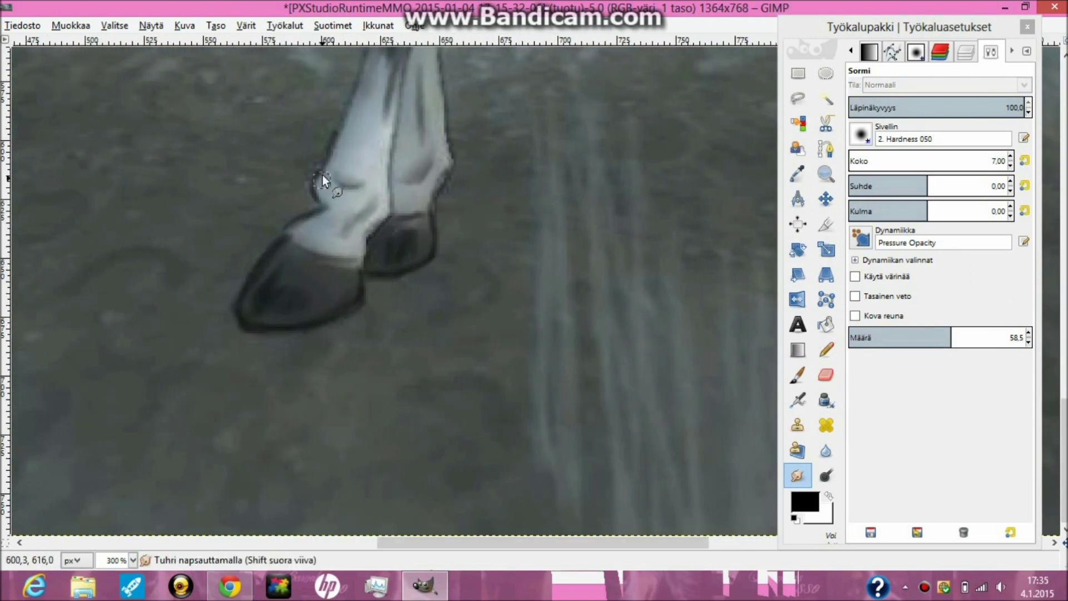
pyautogui.scroll(2, 386, 270)
pyautogui.scroll(3, 435, 314)
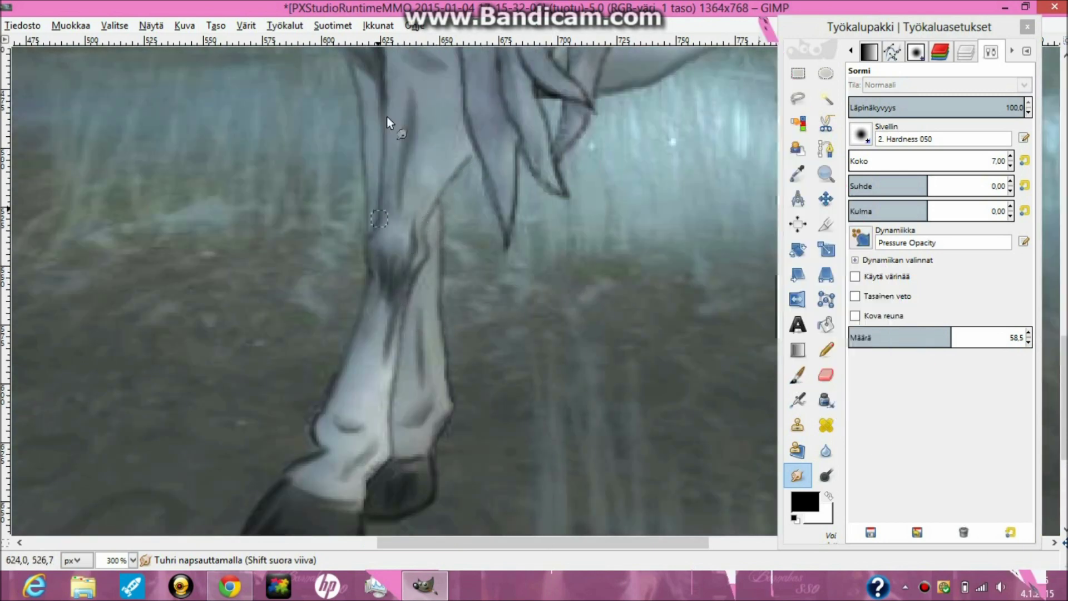
pyautogui.scroll(5, 386, 117)
pyautogui.hscroll(5, 471, 311)
pyautogui.scroll(-3, 509, 152)
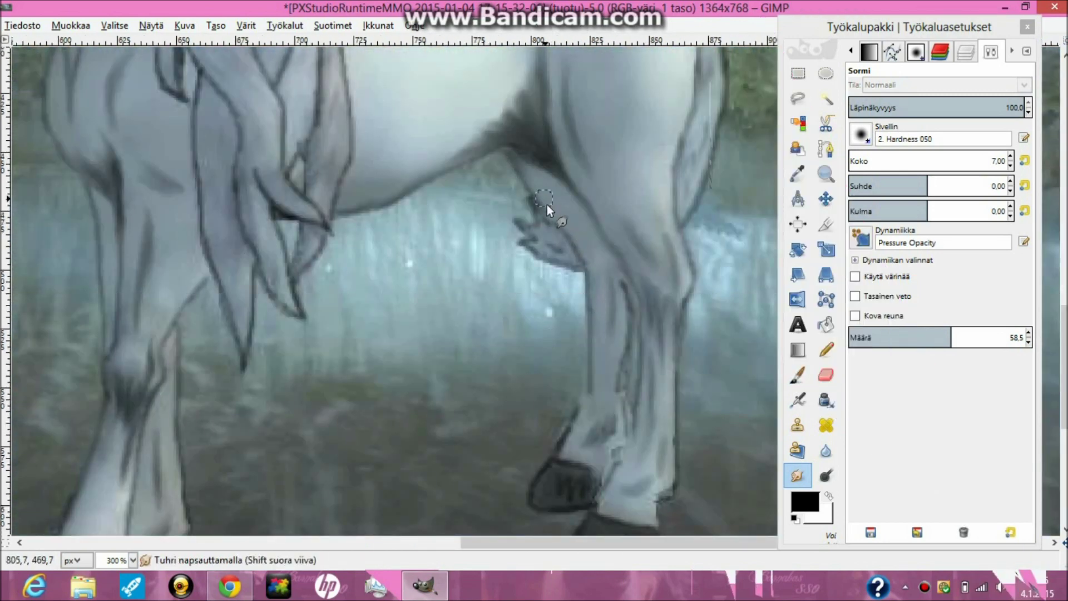
pyautogui.moveTo(579, 420); pyautogui.dragTo(593, 439)
# - Smudge the dark mane line along the top of the neck and near the ear
pyautogui.scroll(-2, 683, 374)
pyautogui.scroll(2, 688, 322)
pyautogui.hscroll(-3, 657, 412)
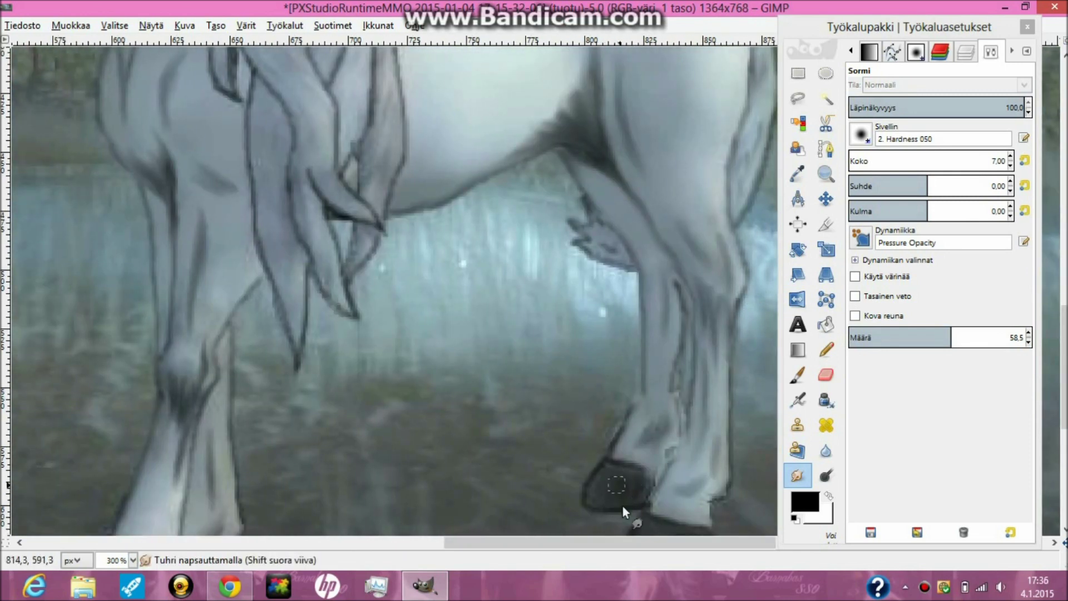
pyautogui.scroll(5, 535, 382)
pyautogui.scroll(3, 607, 411)
pyautogui.hscroll(-3, 608, 411)
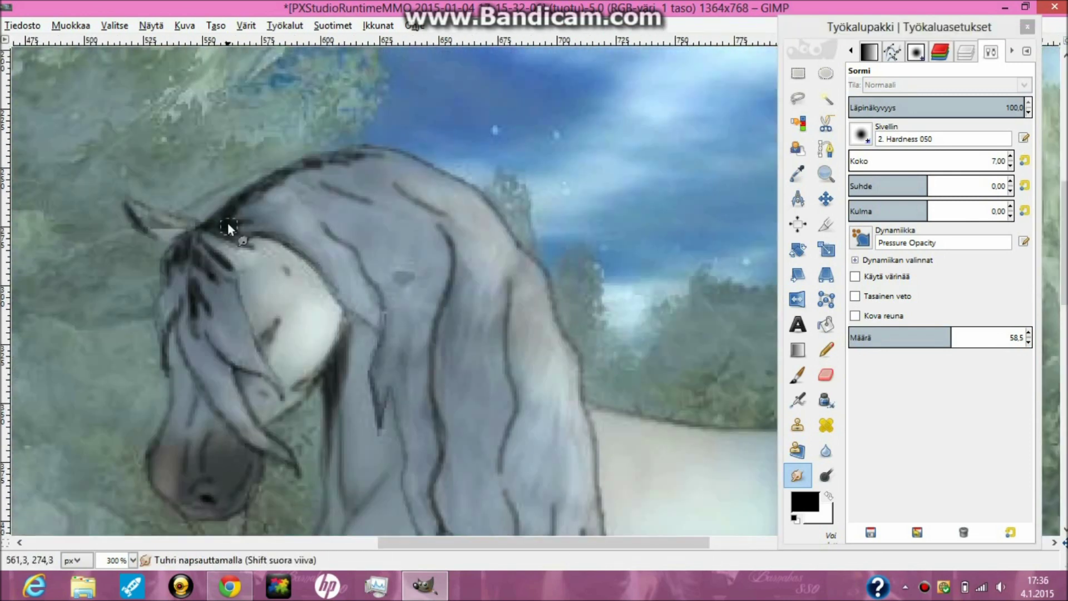
pyautogui.moveTo(227, 221); pyautogui.dragTo(271, 214)
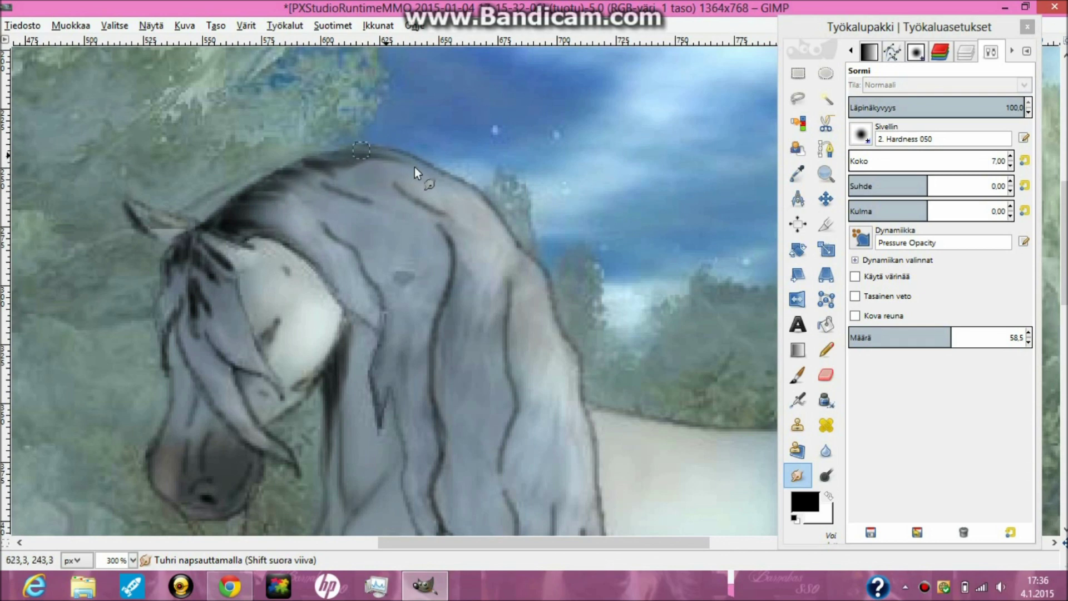
pyautogui.scroll(-2, 612, 485)
pyautogui.scroll(-2, 573, 358)
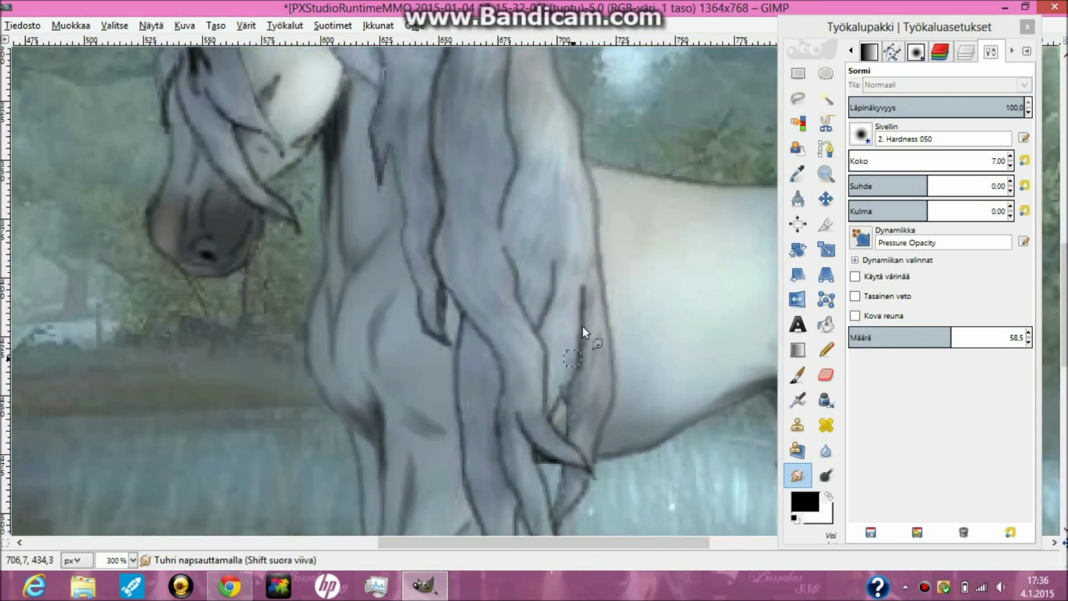
pyautogui.scroll(-2, 467, 203)
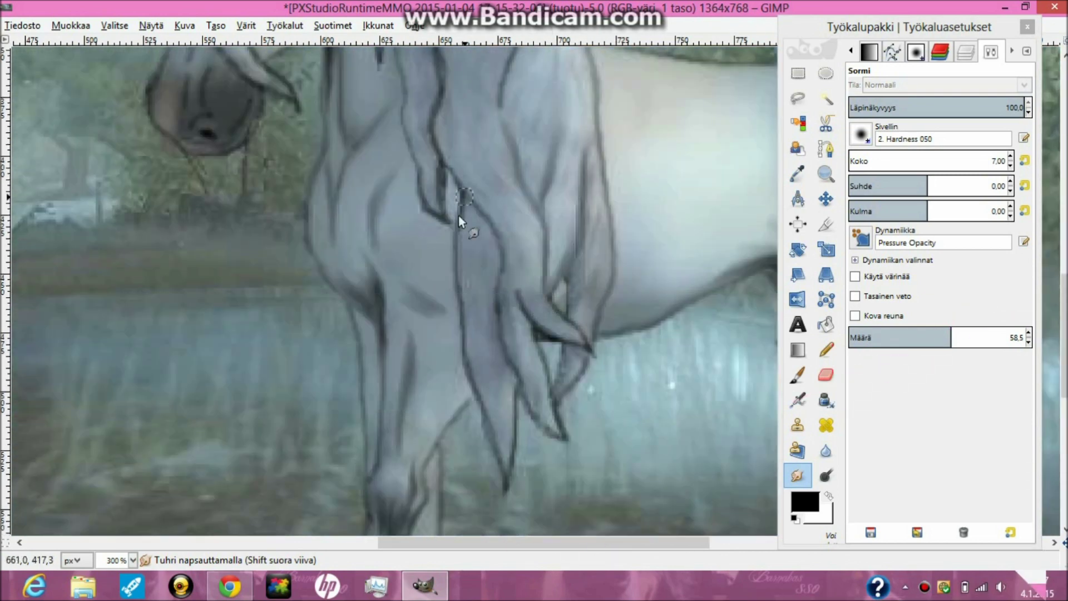
pyautogui.scroll(2, 500, 296)
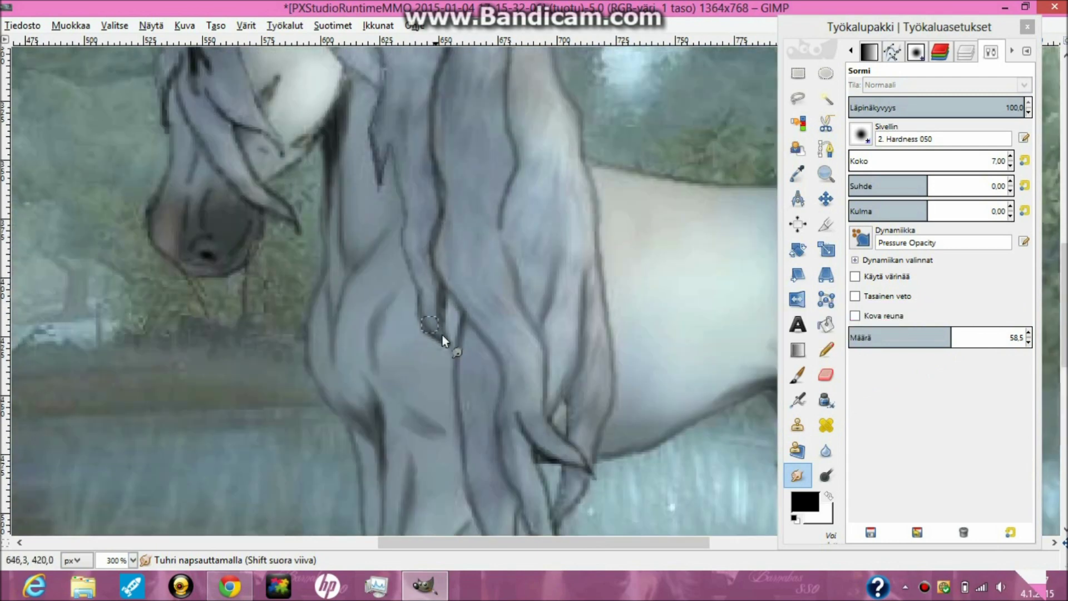
pyautogui.scroll(2, 445, 190)
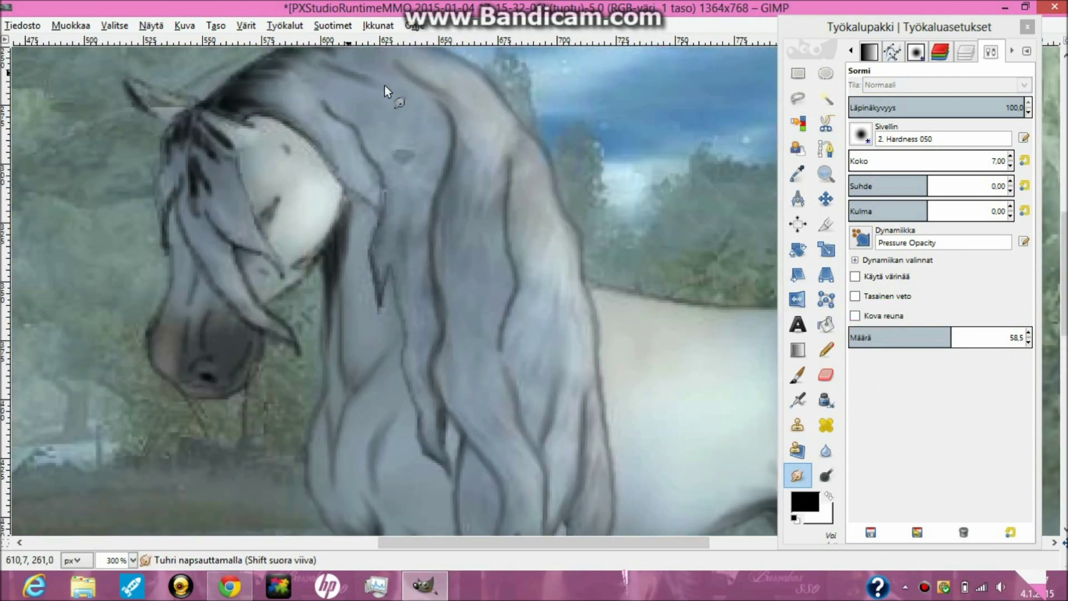
pyautogui.scroll(2, 248, 214)
pyautogui.moveTo(246, 215)
pyautogui.mouseDown()
pyautogui.moveTo(259, 206)
pyautogui.moveTo(251, 193)
pyautogui.mouseUp()
# - Smudge the mane strands near the horse's cheek
pyautogui.scroll(-2, 353, 239)
pyautogui.hscroll(-2, 353, 239)
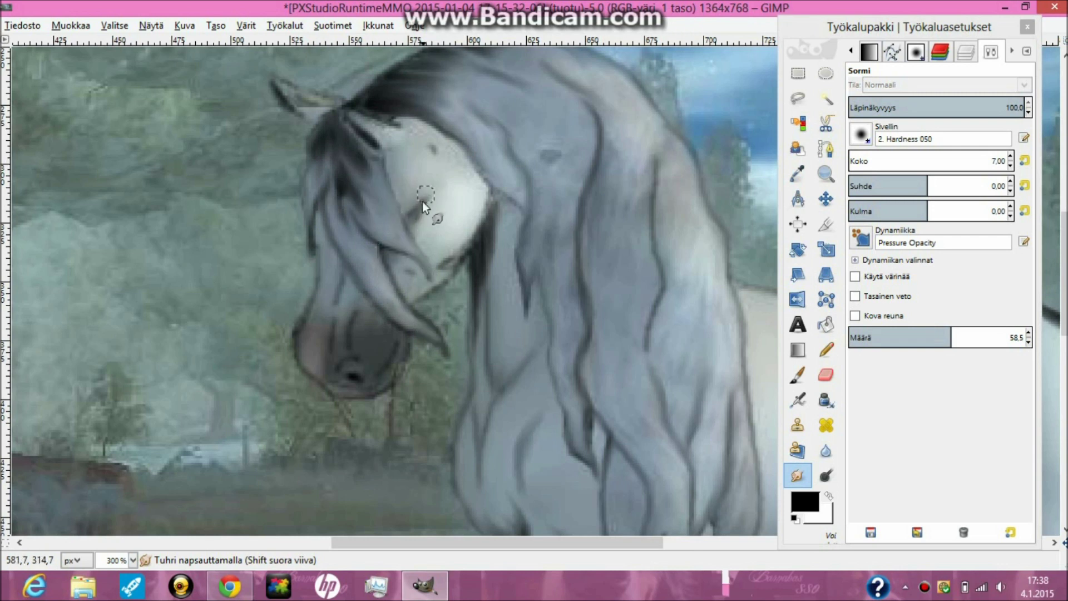
pyautogui.moveTo(469, 241); pyautogui.dragTo(437, 266)
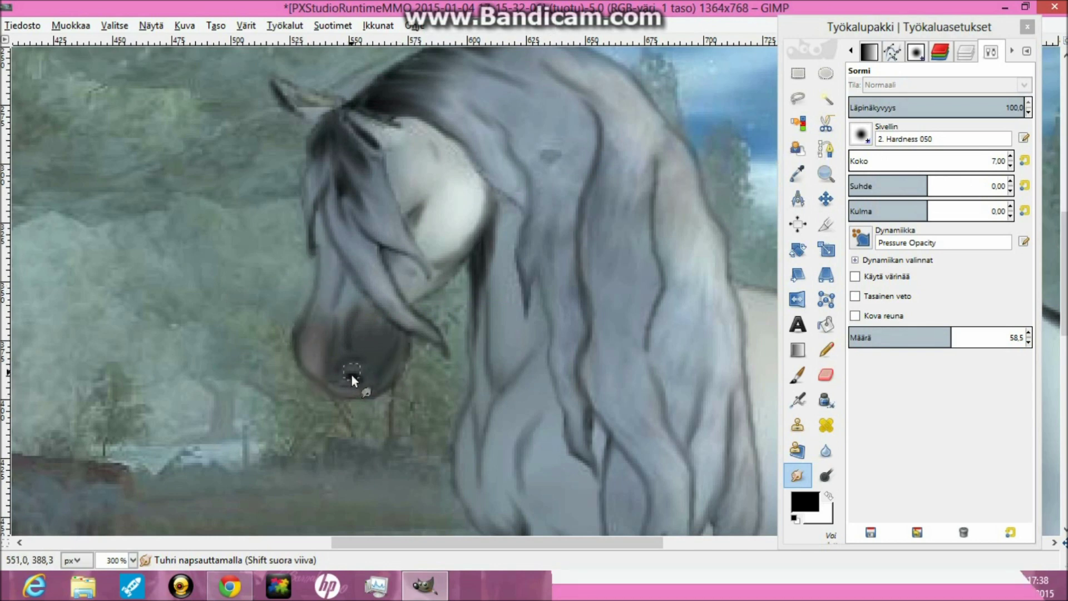
pyautogui.click(825, 174)
pyautogui.hotkey('shift', 'ctrl', 'j')
# - Zoom to 400% and paintbrush thin black lines on the nose, eye and face edge
pyautogui.moveTo(367, 217)
pyautogui.mouseDown()
pyautogui.moveTo(497, 293)
pyautogui.moveTo(473, 356)
pyautogui.mouseUp()
pyautogui.press('p')
pyautogui.moveTo(459, 388); pyautogui.dragTo(486, 378)
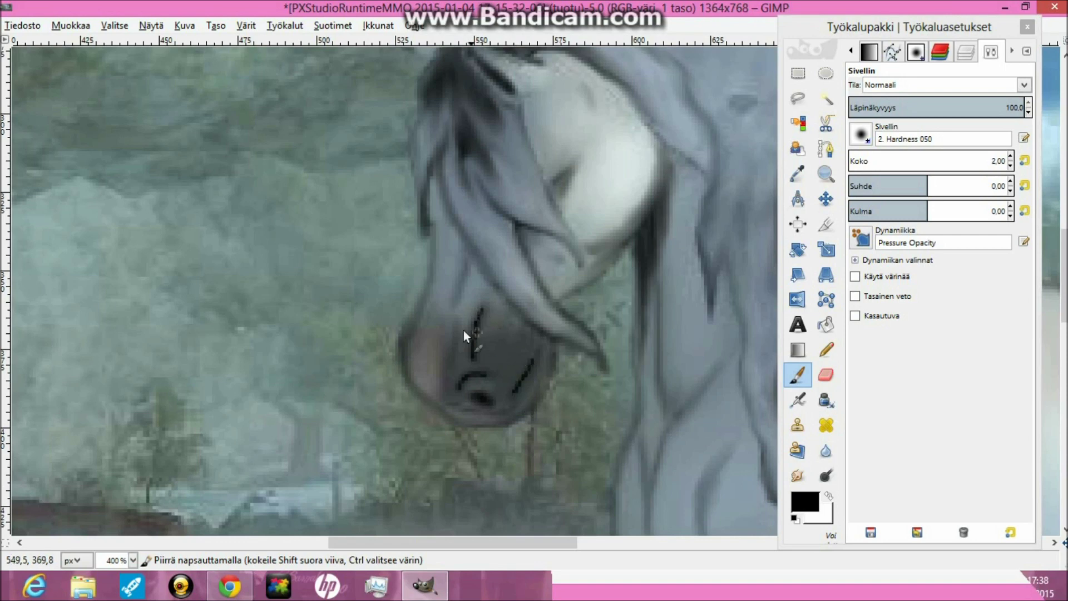
pyautogui.moveTo(445, 325); pyautogui.dragTo(443, 377)
pyautogui.moveTo(431, 257); pyautogui.dragTo(428, 291)
pyautogui.moveTo(562, 167); pyautogui.dragTo(557, 200)
pyautogui.scroll(3, 485, 294)
pyautogui.moveTo(426, 344); pyautogui.dragTo(444, 248)
pyautogui.moveTo(442, 276); pyautogui.dragTo(487, 392)
# - Paint dark forelock strands and mane lines down the neck's edge
pyautogui.moveTo(424, 228)
pyautogui.mouseDown()
pyautogui.moveTo(456, 173)
pyautogui.moveTo(475, 226)
pyautogui.mouseUp()
pyautogui.moveTo(548, 146); pyautogui.dragTo(490, 156)
pyautogui.moveTo(662, 89); pyautogui.dragTo(626, 83)
pyautogui.moveTo(614, 119)
pyautogui.mouseDown()
pyautogui.moveTo(551, 118)
pyautogui.moveTo(667, 147)
pyautogui.mouseUp()
pyautogui.moveTo(573, 155)
pyautogui.mouseDown()
pyautogui.moveTo(668, 266)
pyautogui.moveTo(743, 450)
pyautogui.mouseUp()
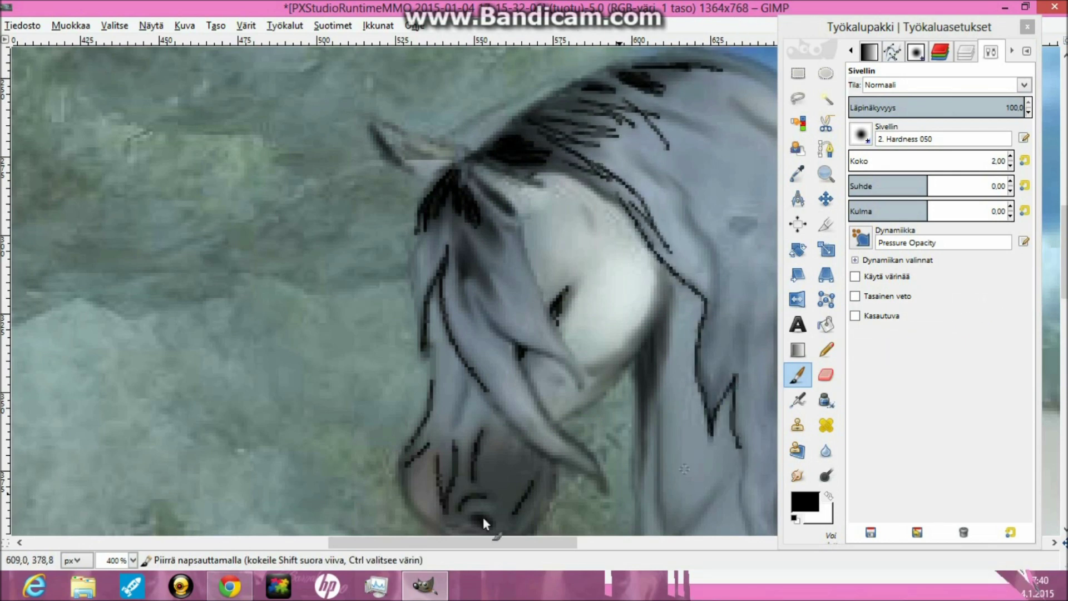
pyautogui.hscroll(5, 426, 322)
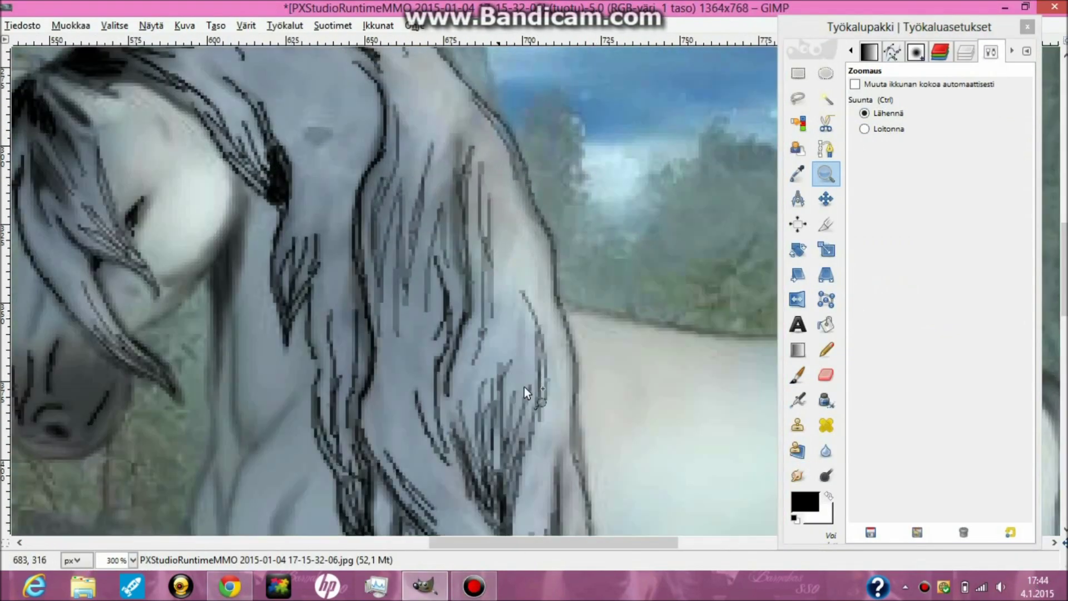
# - Smudge the jagged mane strands along the neck smooth with a size 7 smudge brush
pyautogui.click(524, 387)
pyautogui.press('s')
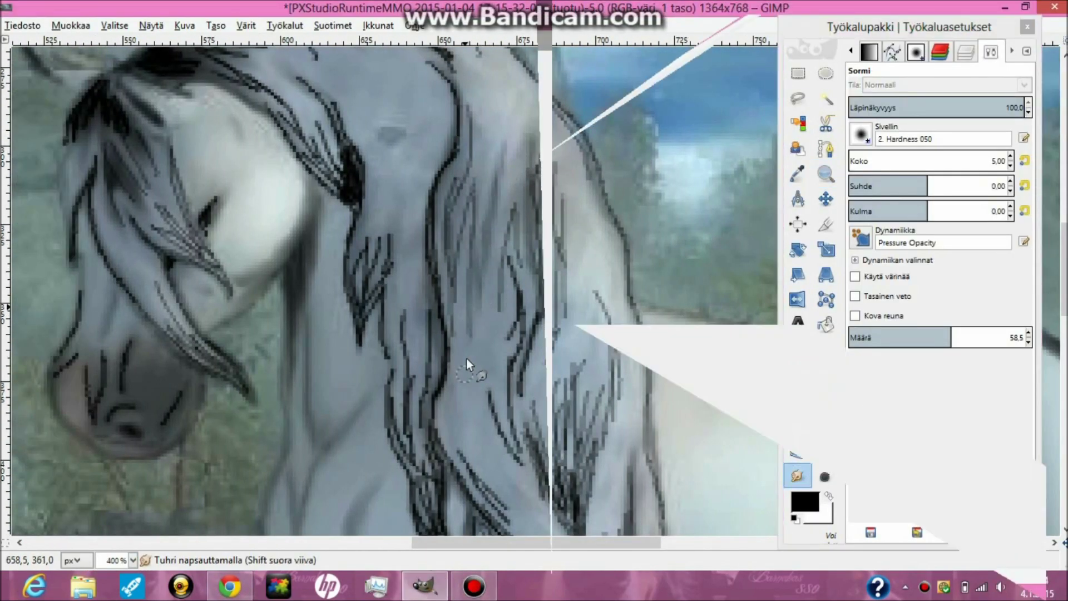
pyautogui.press(']')
pyautogui.press(']')
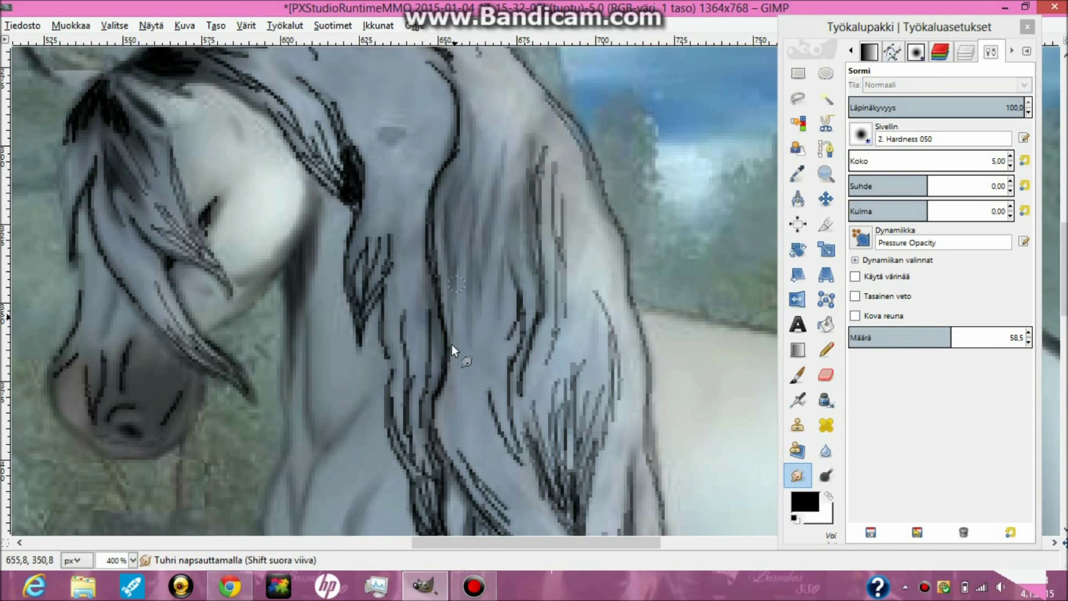
pyautogui.moveTo(538, 190)
pyautogui.mouseDown()
pyautogui.moveTo(561, 274)
pyautogui.moveTo(538, 270)
pyautogui.moveTo(552, 509)
pyautogui.moveTo(540, 433)
pyautogui.moveTo(610, 354)
pyautogui.moveTo(586, 485)
pyautogui.mouseUp()
pyautogui.scroll(-5, 586, 484)
pyautogui.moveTo(597, 301); pyautogui.dragTo(643, 189)
pyautogui.moveTo(607, 363); pyautogui.dragTo(634, 424)
pyautogui.moveTo(672, 370); pyautogui.dragTo(588, 420)
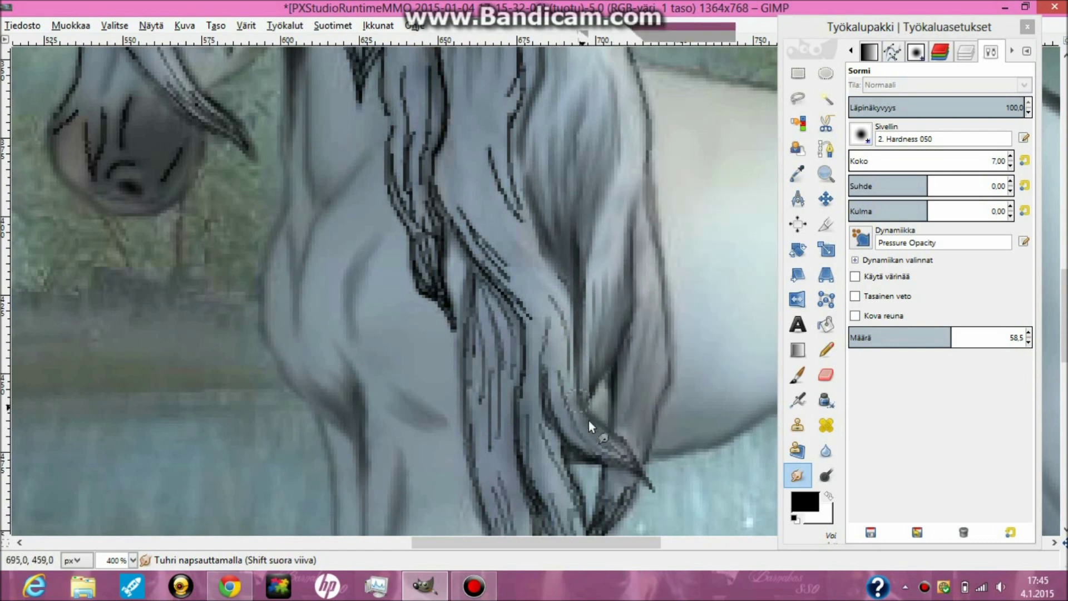
pyautogui.moveTo(635, 468); pyautogui.dragTo(543, 360)
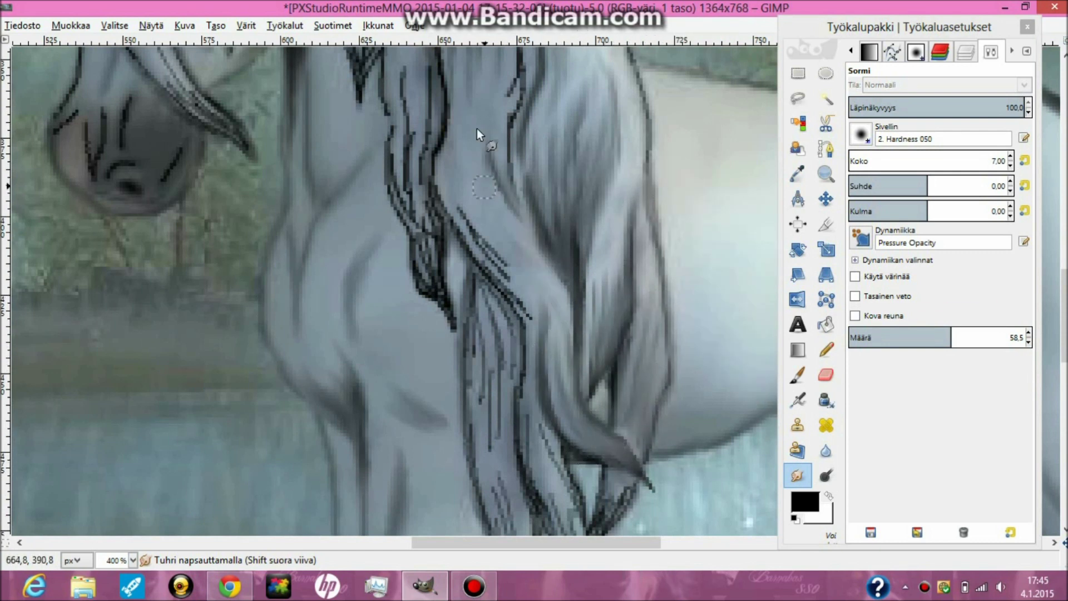
pyautogui.scroll(-5, 520, 408)
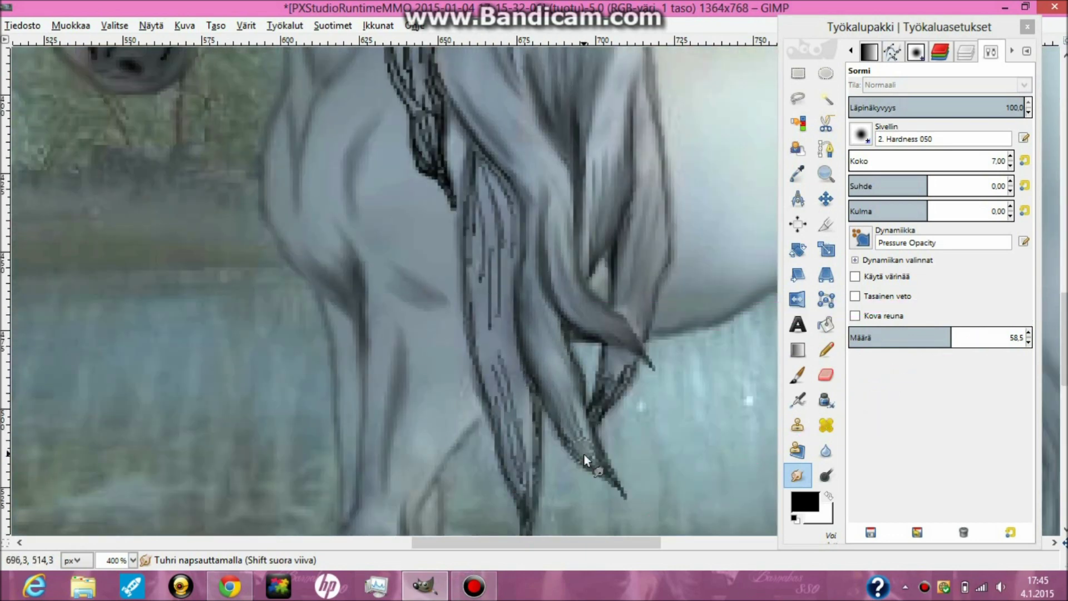
pyautogui.moveTo(506, 431)
pyautogui.mouseDown()
pyautogui.moveTo(520, 354)
pyautogui.moveTo(475, 250)
pyautogui.mouseUp()
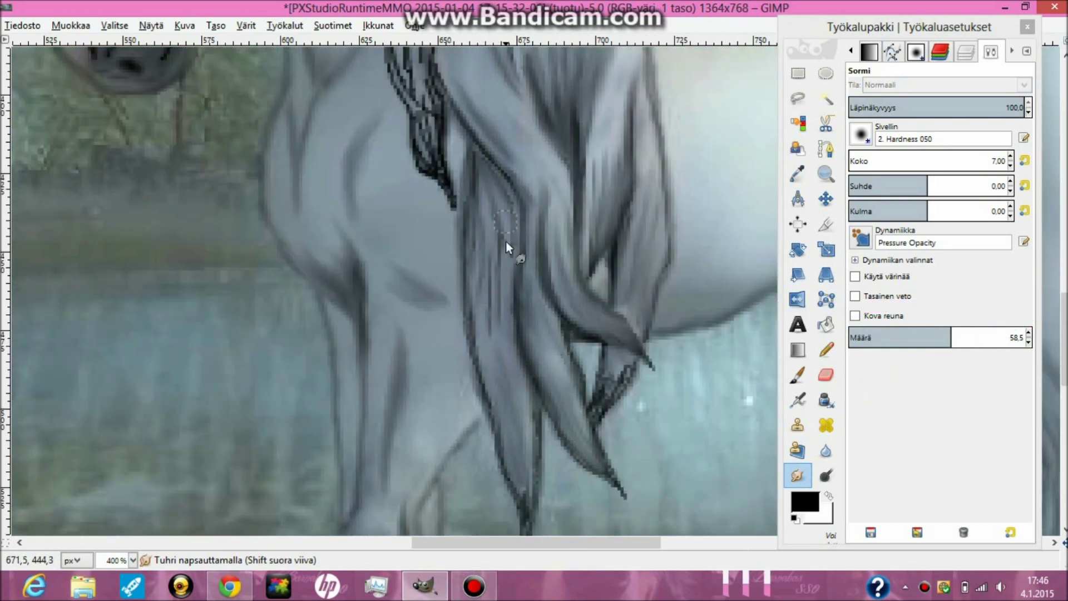
# - Blend the remaining dark mane lines and forehead hair strands into smooth grey
pyautogui.scroll(-5, 523, 453)
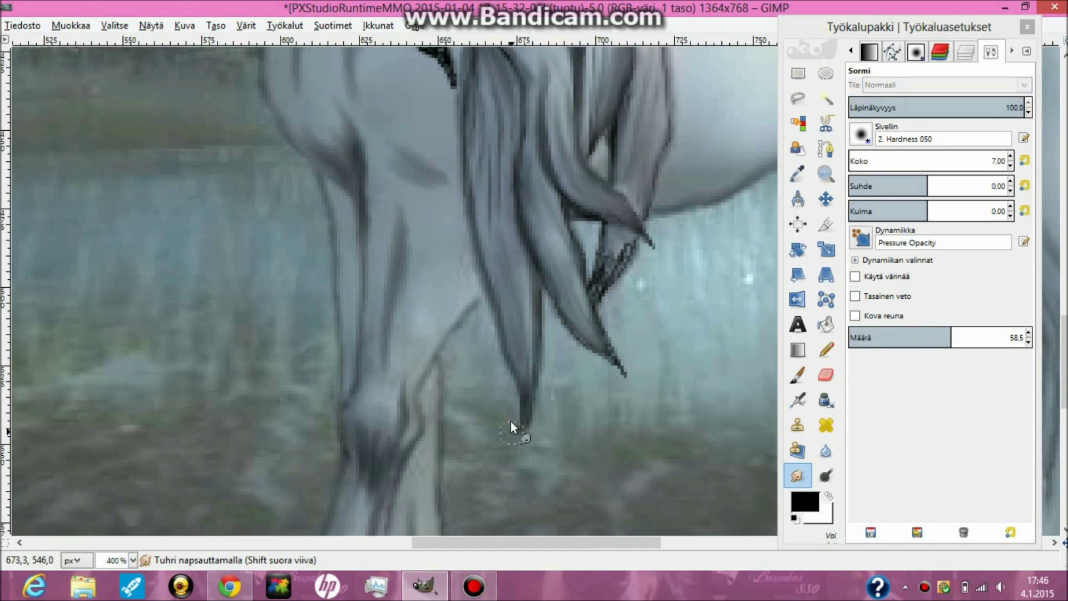
pyautogui.hscroll(-2, 513, 450)
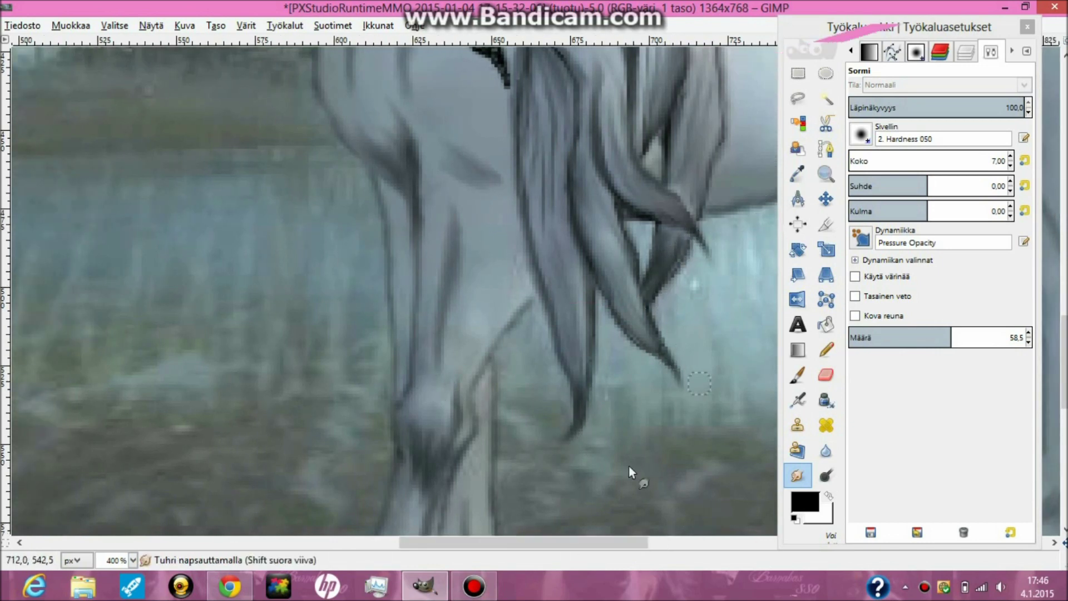
pyautogui.scroll(4, 658, 294)
pyautogui.scroll(5, 658, 295)
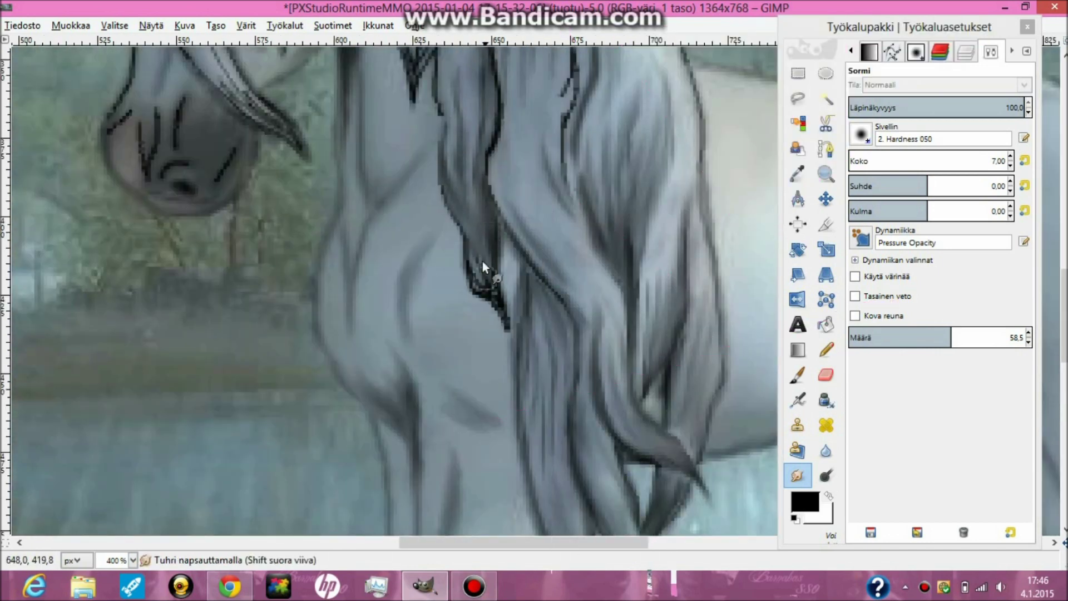
pyautogui.scroll(3, 570, 200)
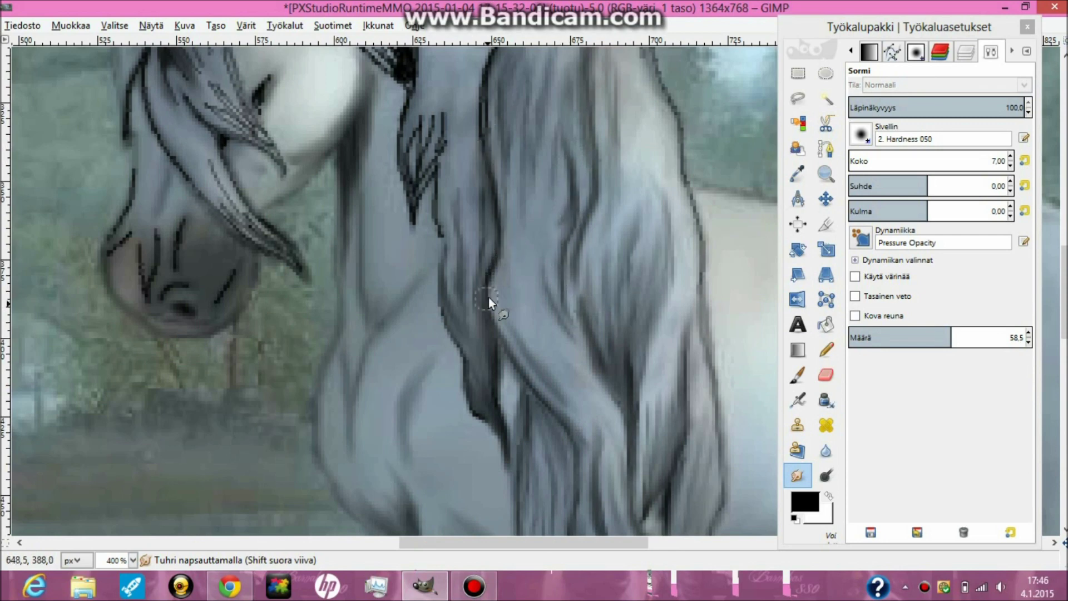
pyautogui.scroll(10, 488, 297)
pyautogui.moveTo(481, 372); pyautogui.dragTo(499, 190)
pyautogui.moveTo(439, 138)
pyautogui.mouseDown()
pyautogui.moveTo(442, 147)
pyautogui.moveTo(574, 192)
pyautogui.moveTo(615, 237)
pyautogui.moveTo(698, 402)
pyautogui.mouseUp()
pyautogui.moveTo(243, 191)
pyautogui.mouseDown()
pyautogui.moveTo(238, 159)
pyautogui.moveTo(253, 181)
pyautogui.moveTo(347, 187)
pyautogui.moveTo(311, 146)
pyautogui.moveTo(345, 148)
pyautogui.moveTo(341, 126)
pyautogui.moveTo(373, 137)
pyautogui.moveTo(345, 117)
pyautogui.moveTo(357, 107)
pyautogui.moveTo(389, 191)
pyautogui.moveTo(344, 240)
pyautogui.moveTo(411, 270)
pyautogui.moveTo(343, 248)
pyautogui.moveTo(435, 396)
pyautogui.moveTo(420, 383)
pyautogui.mouseUp()
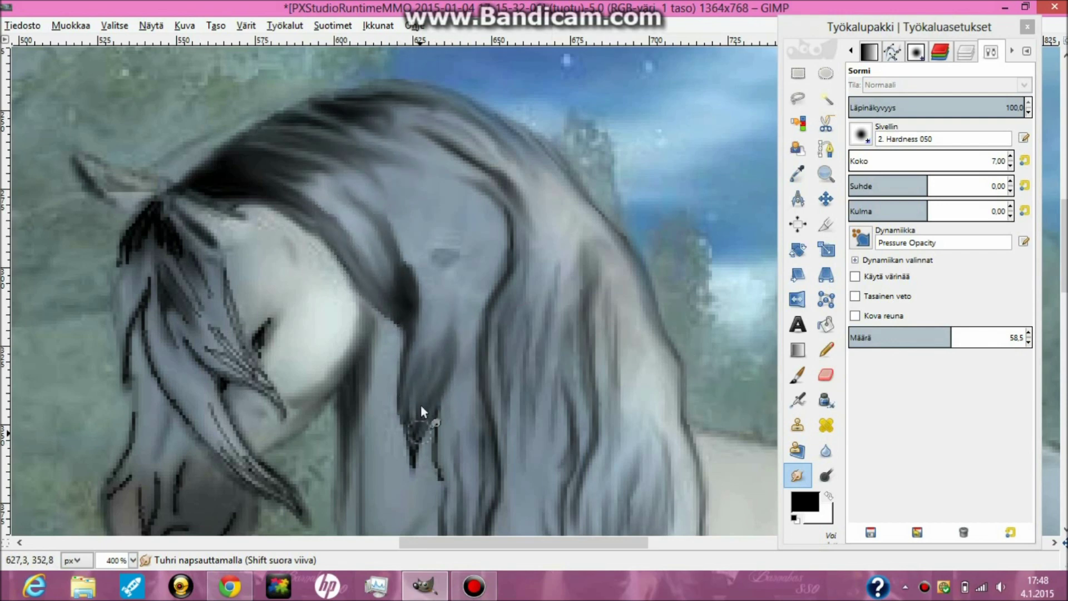
# - Soften the black forelock strands and muzzle strokes into grey bands
pyautogui.scroll(-2, 414, 363)
pyautogui.scroll(-2, 497, 420)
pyautogui.scroll(-2, 588, 320)
pyautogui.scroll(6, 588, 320)
pyautogui.hscroll(-4, 429, 241)
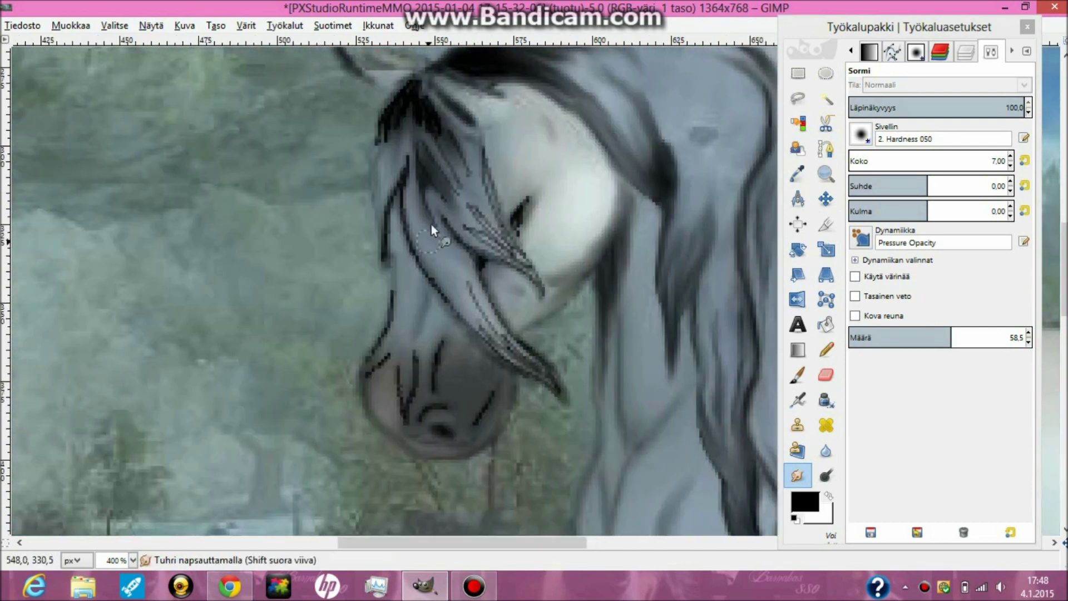
pyautogui.scroll(2, 429, 241)
pyautogui.moveTo(470, 304)
pyautogui.mouseDown()
pyautogui.moveTo(416, 288)
pyautogui.moveTo(417, 351)
pyautogui.moveTo(515, 475)
pyautogui.moveTo(464, 347)
pyautogui.mouseUp()
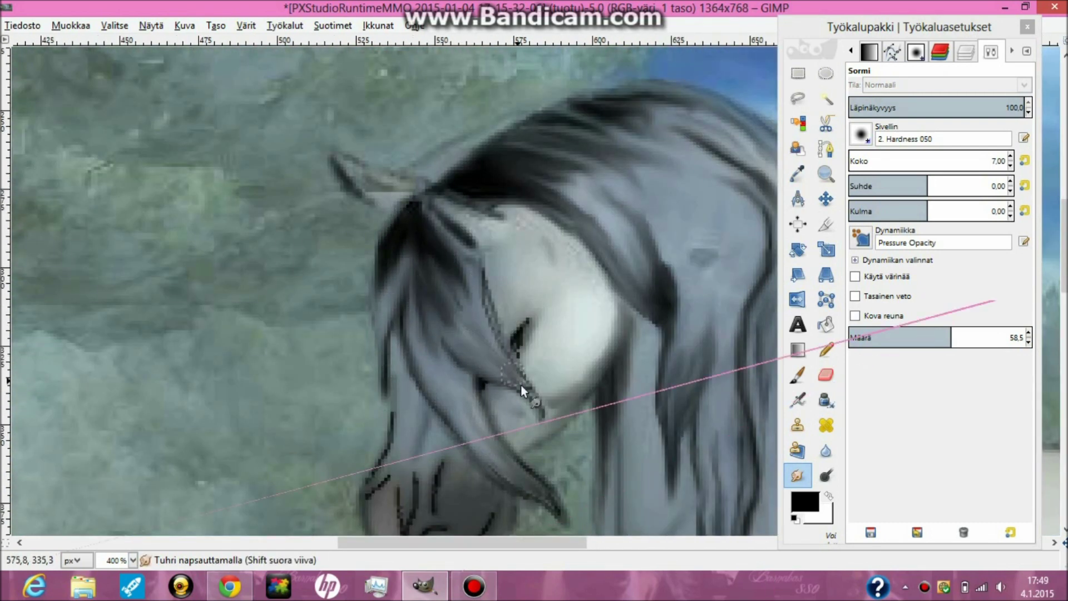
pyautogui.scroll(-2, 497, 340)
pyautogui.scroll(-2, 517, 360)
pyautogui.moveTo(433, 287)
pyautogui.mouseDown()
pyautogui.moveTo(417, 225)
pyautogui.moveTo(374, 247)
pyautogui.moveTo(486, 277)
pyautogui.mouseUp()
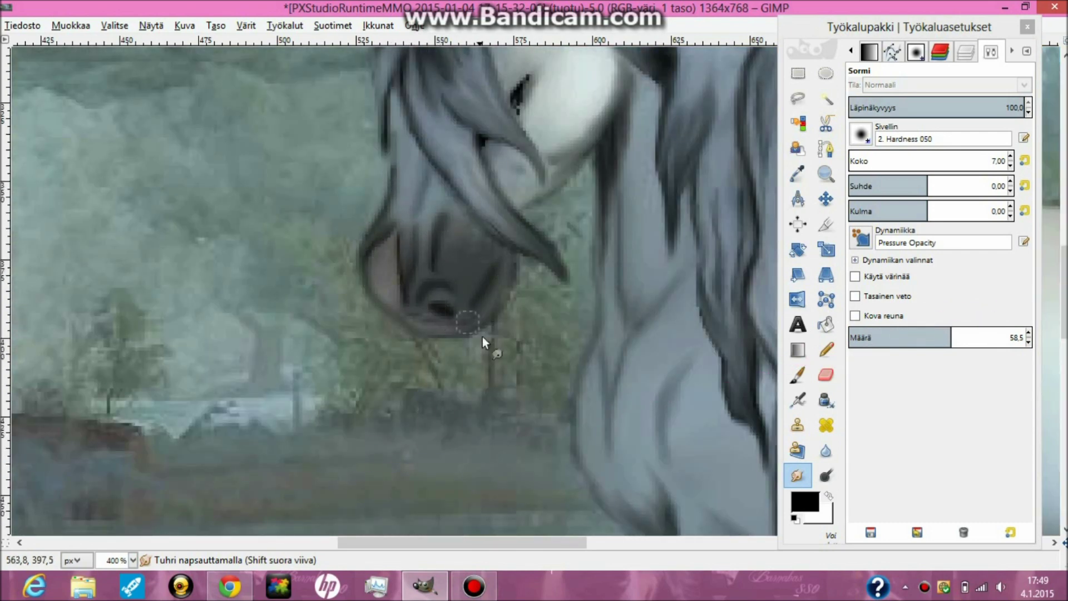
pyautogui.scroll(2, 482, 337)
pyautogui.scroll(2, 501, 223)
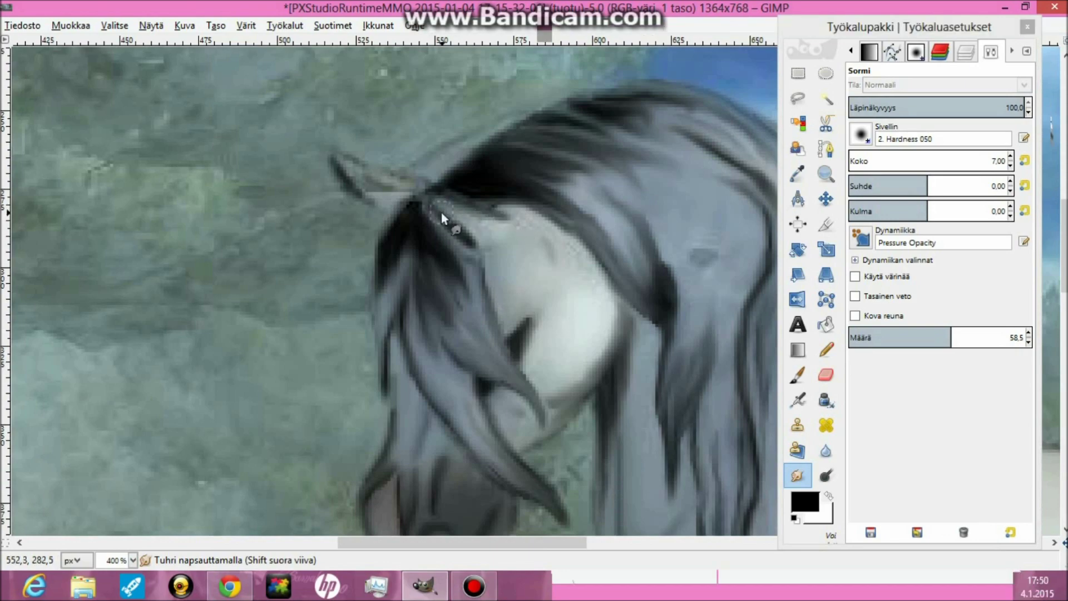
pyautogui.scroll(-4, 650, 401)
pyautogui.hscroll(5, 650, 401)
pyautogui.click(825, 174)
pyautogui.hotkey('shift', 'ctrl', 'j')
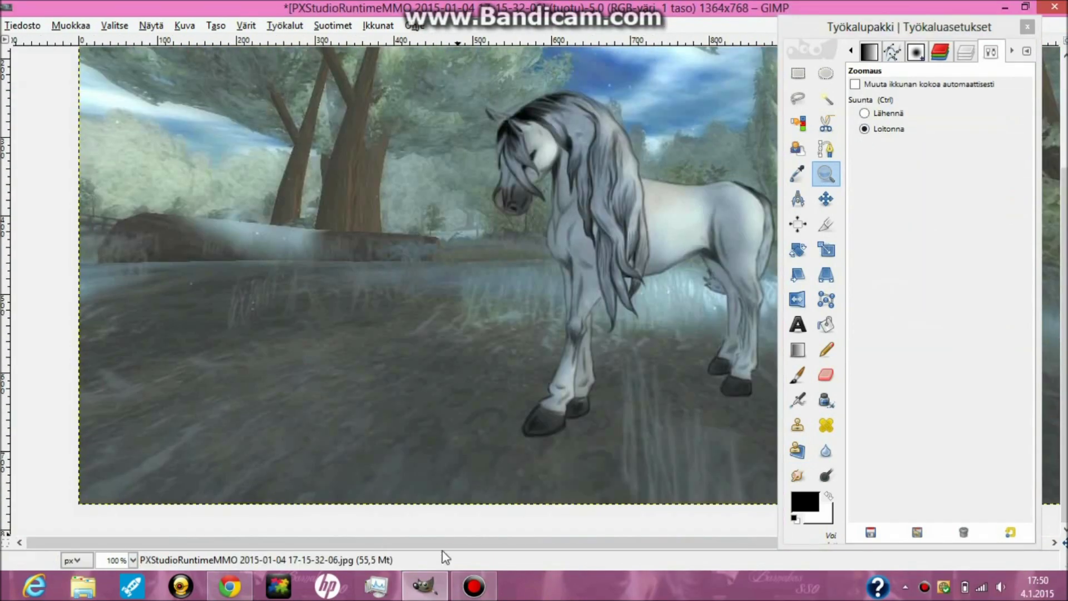
# - Draw thin dark curved strokes down the horse's mane
pyautogui.scroll(5, 588, 127)
pyautogui.press('s')
pyautogui.press('z')
pyautogui.scroll(-4, 704, 184)
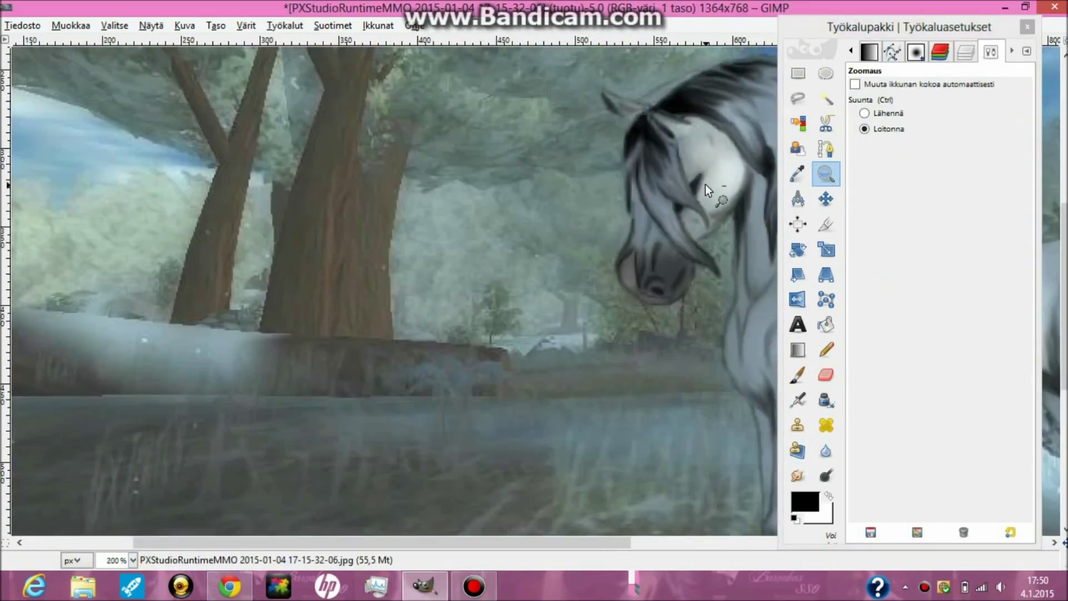
pyautogui.press('s')
pyautogui.scroll(3, 591, 241)
pyautogui.press('z')
pyautogui.scroll(-3, 625, 436)
pyautogui.scroll(2, 626, 436)
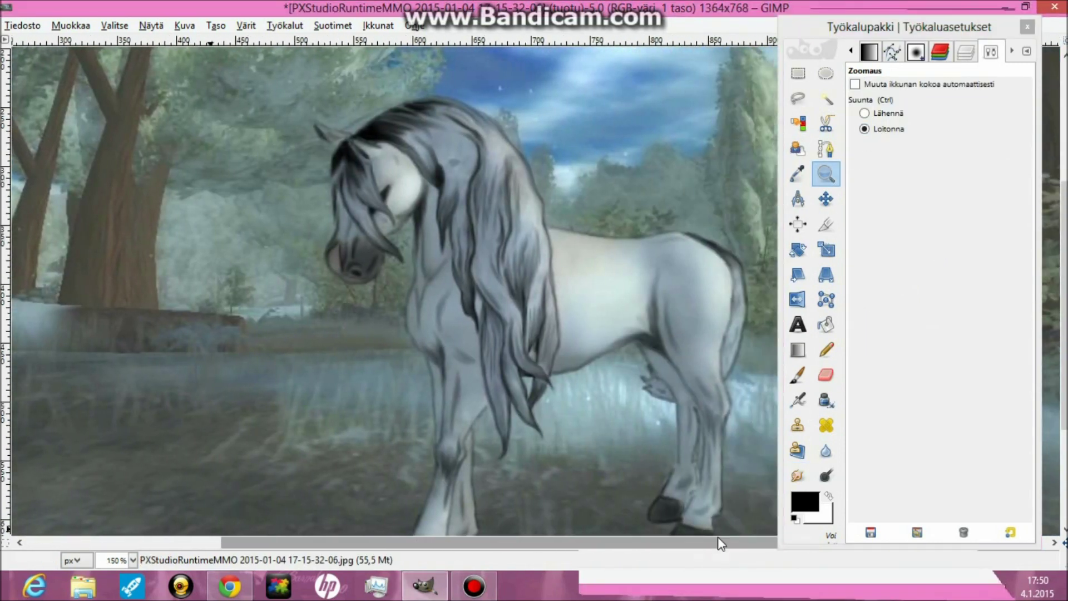
pyautogui.scroll(2, 445, 132)
pyautogui.press('s')
pyautogui.press('p')
pyautogui.moveTo(484, 148); pyautogui.dragTo(499, 273)
pyautogui.press('s')
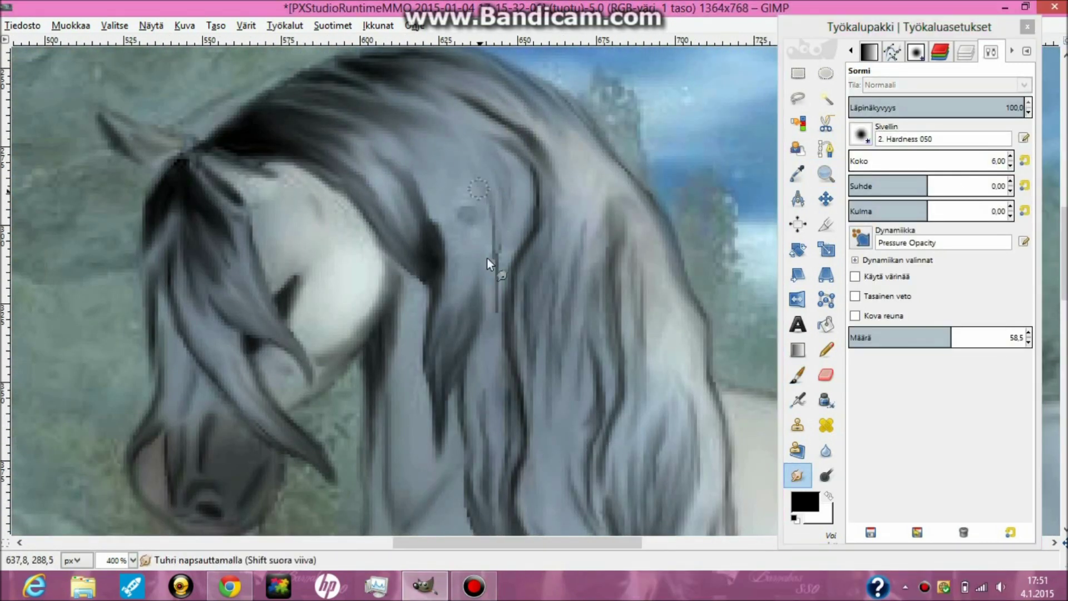
pyautogui.moveTo(604, 543); pyautogui.dragTo(743, 542)
# - With a thinner brush, hatch black outlines along the back, rump and hind leg
pyautogui.press('p')
pyautogui.press('[')
pyautogui.press('[')
pyautogui.press('[')
pyautogui.scroll(3, 497, 162)
pyautogui.moveTo(495, 161)
pyautogui.mouseDown()
pyautogui.moveTo(518, 174)
pyautogui.moveTo(626, 316)
pyautogui.moveTo(648, 428)
pyautogui.mouseUp()
pyautogui.scroll(-3, 694, 383)
pyautogui.press('[')
pyautogui.moveTo(641, 312); pyautogui.dragTo(598, 360)
pyautogui.moveTo(424, 475)
pyautogui.mouseDown()
pyautogui.moveTo(388, 436)
pyautogui.moveTo(412, 453)
pyautogui.moveTo(410, 415)
pyautogui.moveTo(396, 457)
pyautogui.mouseUp()
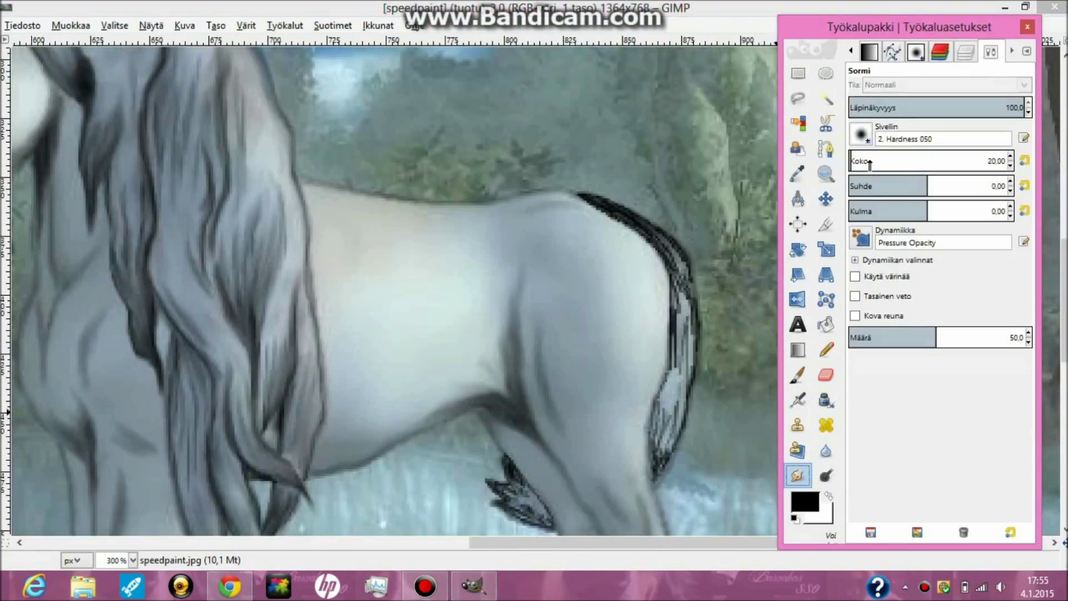
# - Smudge the rump-and-tail hatching and hind-leg feathering into a smooth dark edge
pyautogui.moveTo(623, 223)
pyautogui.mouseDown()
pyautogui.moveTo(689, 352)
pyautogui.moveTo(670, 434)
pyautogui.moveTo(657, 419)
pyautogui.moveTo(692, 337)
pyautogui.mouseUp()
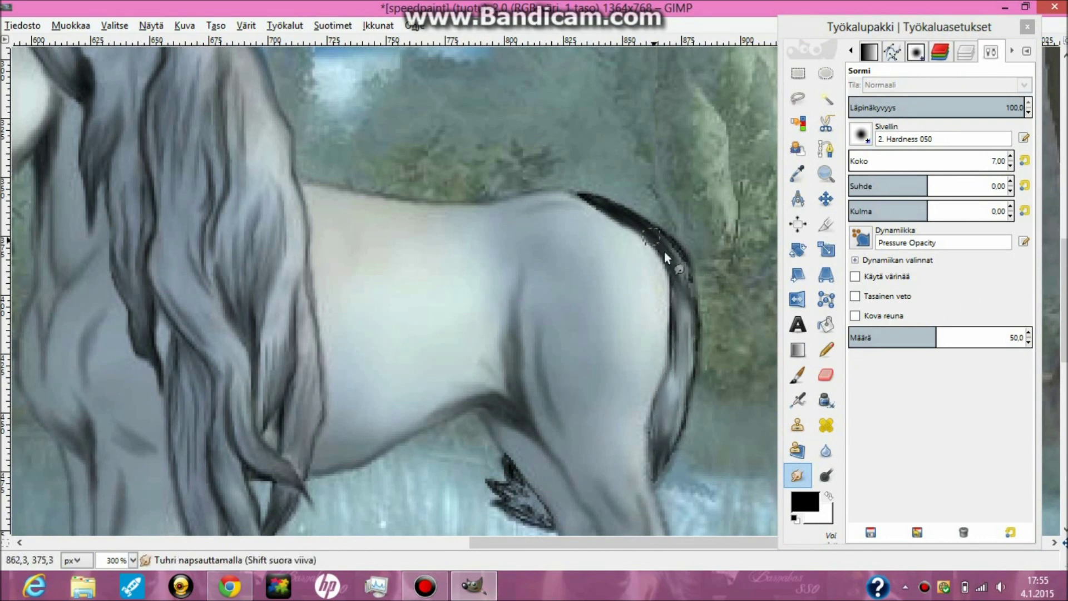
pyautogui.scroll(-3, 594, 201)
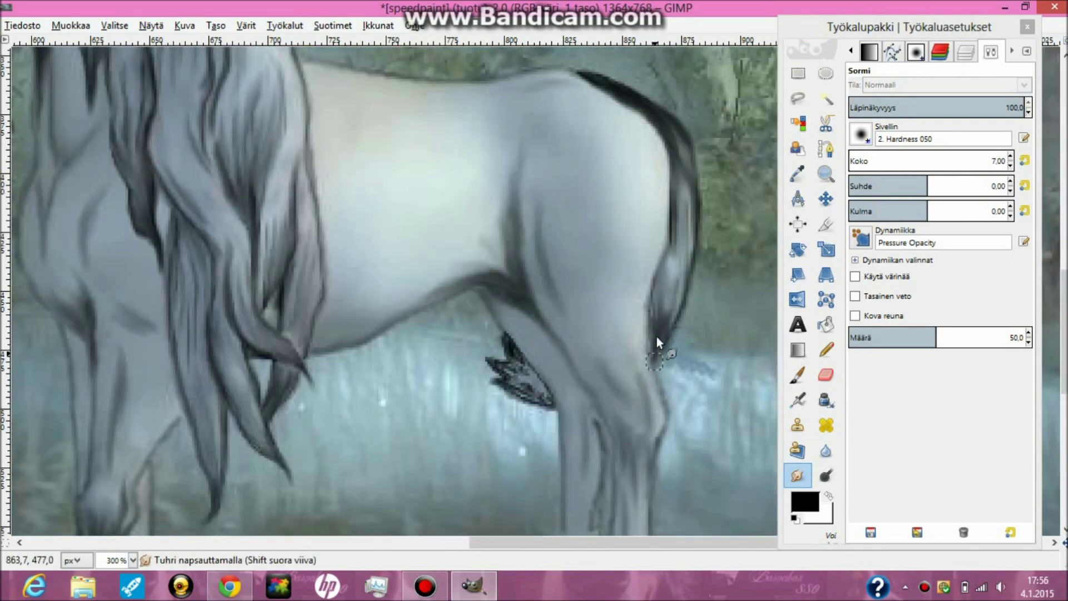
pyautogui.moveTo(537, 396); pyautogui.dragTo(504, 340)
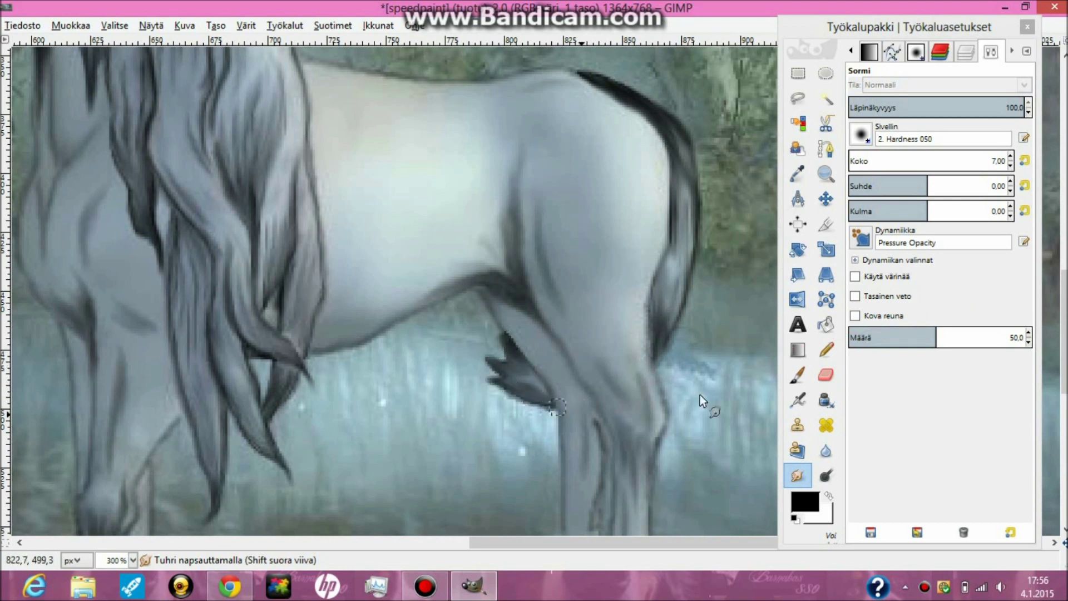
pyautogui.press('p')
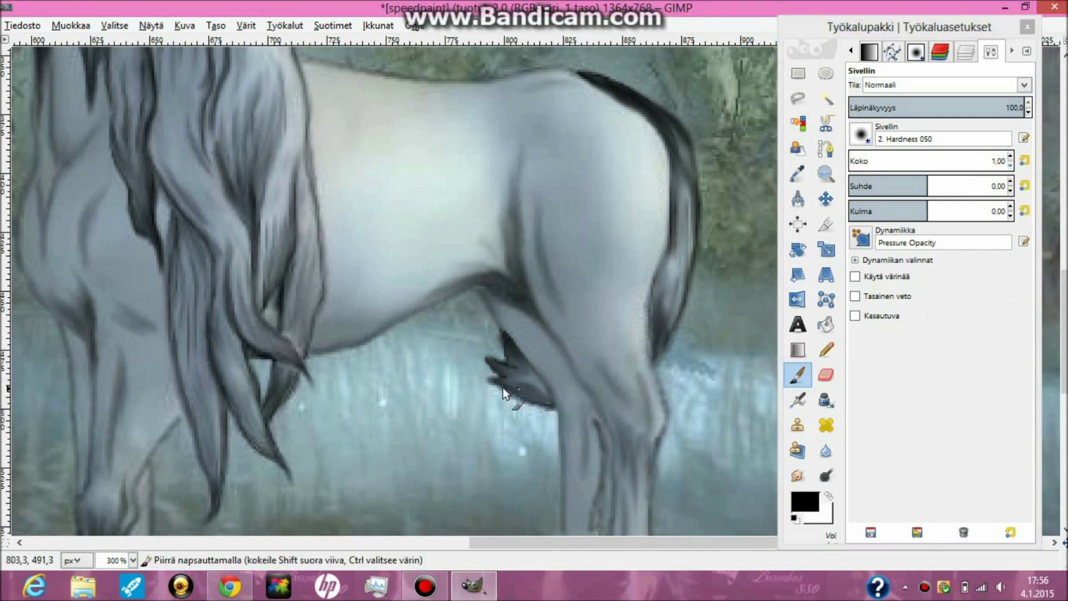
pyautogui.press('s')
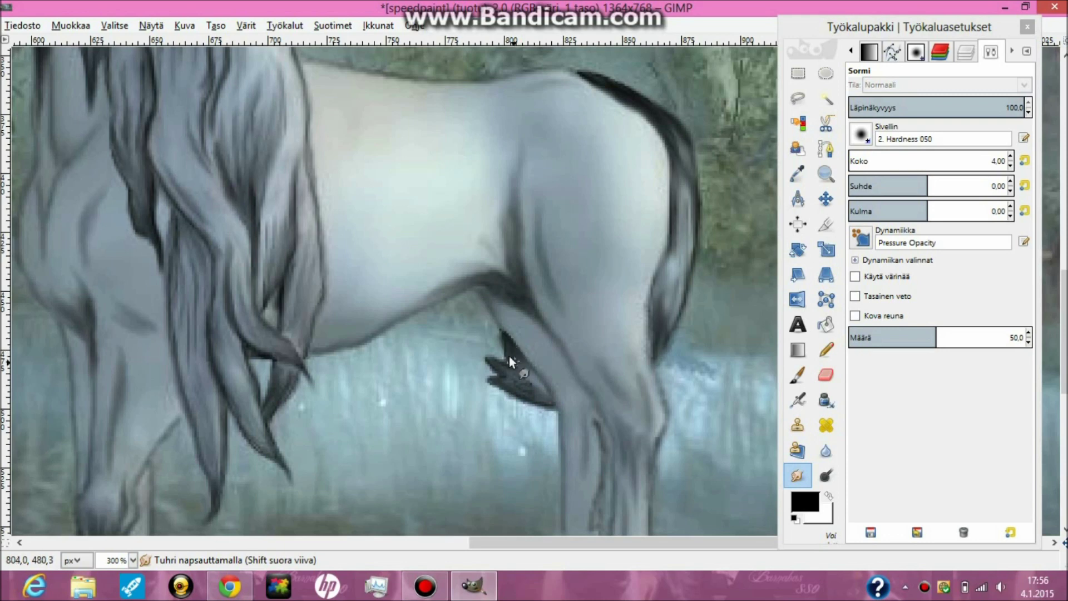
pyautogui.click(825, 173)
pyautogui.click(717, 468)
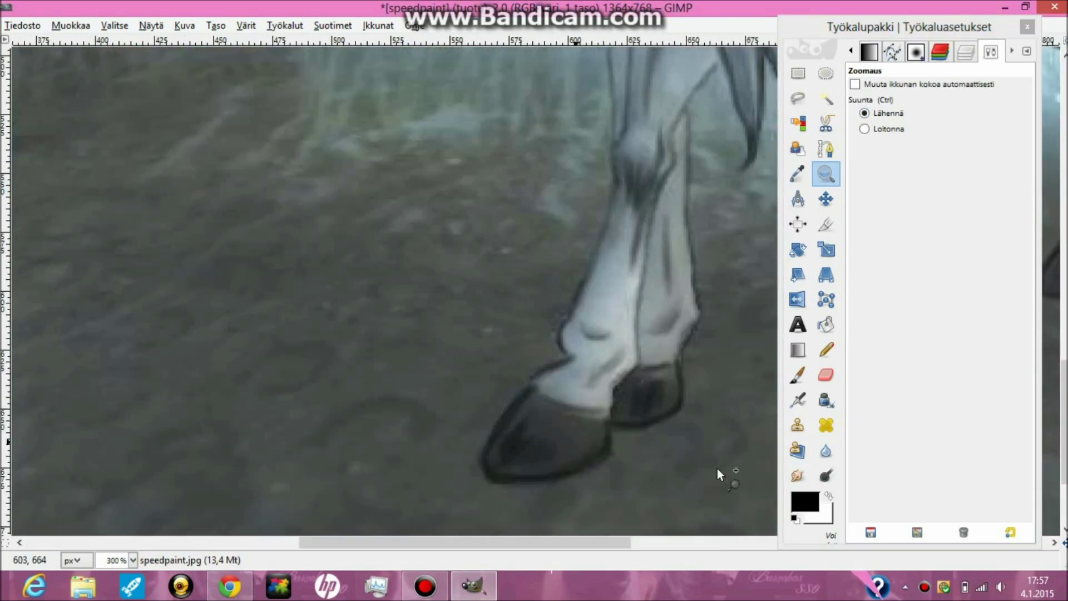
# - Outline the hooves in black, then blend the front and back hoof strokes smooth
pyautogui.press('p')
pyautogui.moveTo(501, 426)
pyautogui.mouseDown()
pyautogui.moveTo(579, 469)
pyautogui.moveTo(493, 469)
pyautogui.moveTo(605, 423)
pyautogui.moveTo(506, 435)
pyautogui.moveTo(508, 463)
pyautogui.mouseUp()
pyautogui.moveTo(615, 402)
pyautogui.mouseDown()
pyautogui.moveTo(662, 369)
pyautogui.moveTo(640, 373)
pyautogui.mouseUp()
pyautogui.press('s')
pyautogui.moveTo(595, 434)
pyautogui.mouseDown()
pyautogui.moveTo(504, 443)
pyautogui.moveTo(535, 475)
pyautogui.moveTo(608, 416)
pyautogui.moveTo(498, 468)
pyautogui.moveTo(590, 421)
pyautogui.moveTo(517, 421)
pyautogui.moveTo(588, 416)
pyautogui.moveTo(528, 450)
pyautogui.mouseUp()
pyautogui.press('XF86AudioMute')
pyautogui.moveTo(636, 389); pyautogui.dragTo(657, 413)
pyautogui.hscroll(10, 673, 396)
# - Outline the upper and lower hoof in thick black and smudge light patches dark at size 7
pyautogui.press('p')
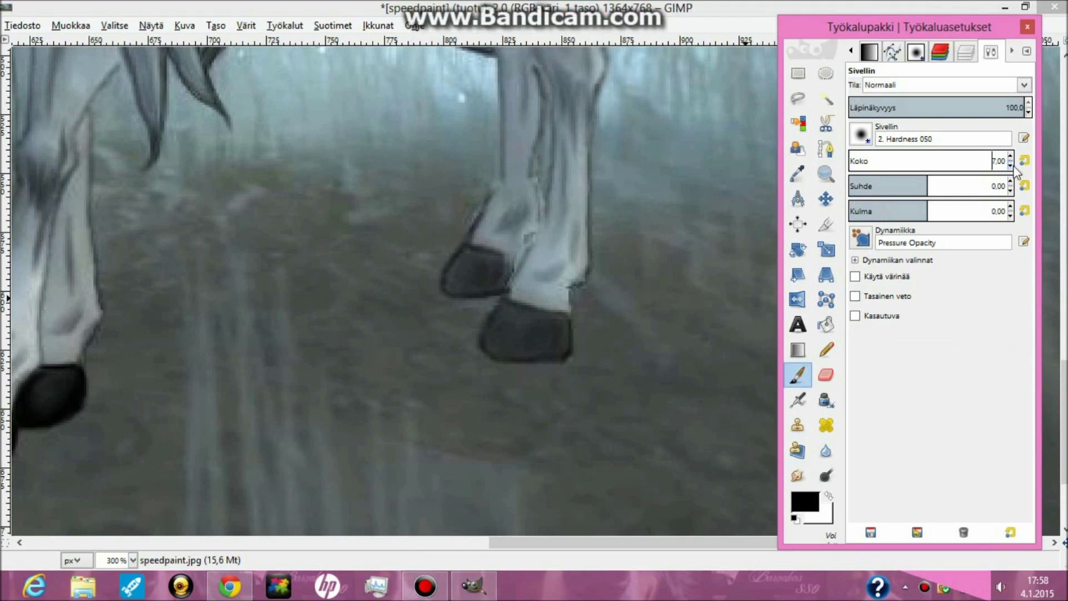
pyautogui.moveTo(480, 291); pyautogui.dragTo(471, 246)
pyautogui.moveTo(496, 333)
pyautogui.mouseDown()
pyautogui.moveTo(557, 350)
pyautogui.moveTo(558, 320)
pyautogui.mouseUp()
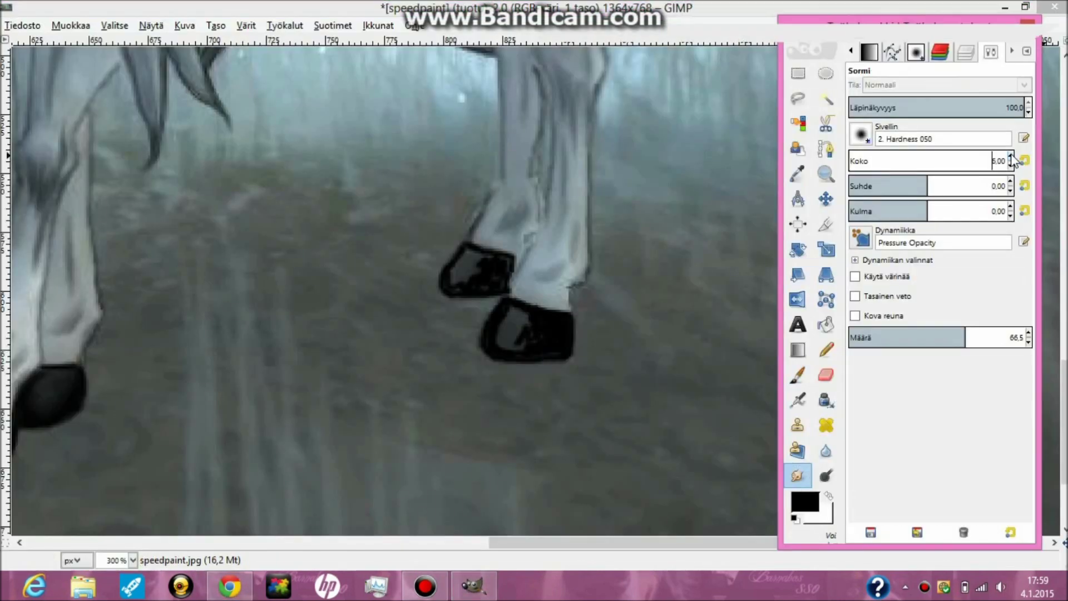
pyautogui.doubleClick(1010, 158)
pyautogui.moveTo(519, 326); pyautogui.dragTo(516, 325)
pyautogui.moveTo(495, 254); pyautogui.dragTo(454, 286)
pyautogui.moveTo(548, 358)
pyautogui.mouseDown()
pyautogui.moveTo(502, 313)
pyautogui.moveTo(478, 264)
pyautogui.moveTo(535, 330)
pyautogui.mouseUp()
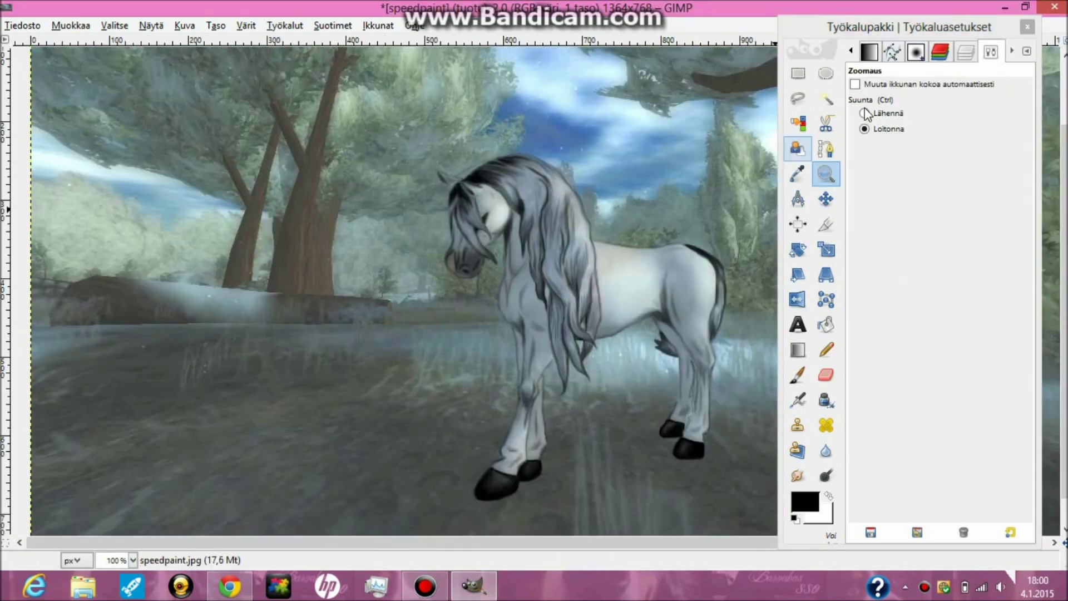
pyautogui.click(866, 114)
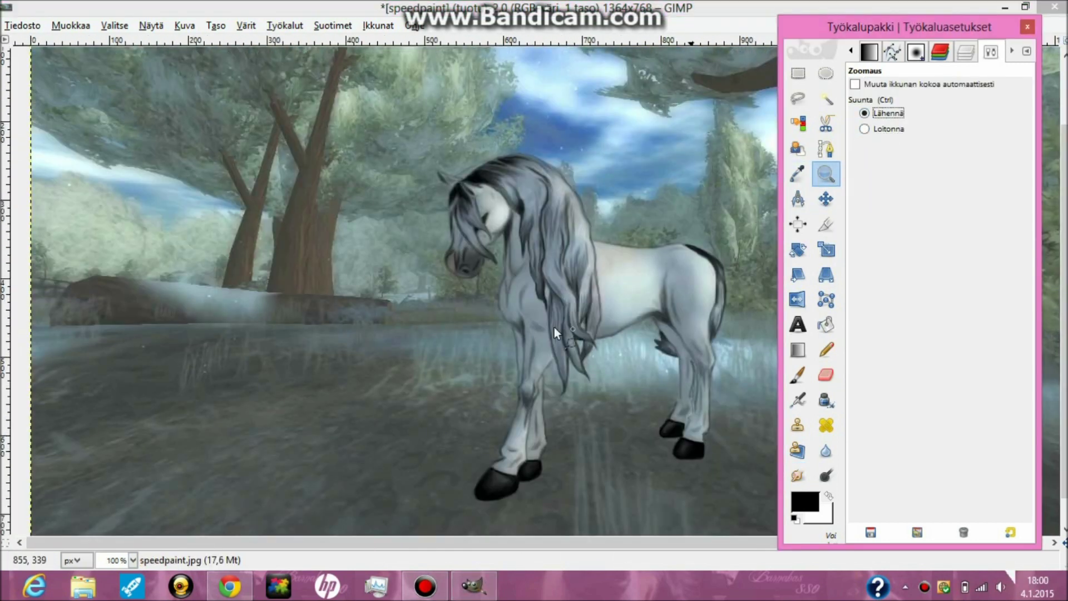
# - Paint a nostril and dark nose marks, then a thin size 3 black nose outline
pyautogui.click(554, 327)
pyautogui.click(436, 242)
pyautogui.press('p')
pyautogui.moveTo(535, 303); pyautogui.dragTo(526, 331)
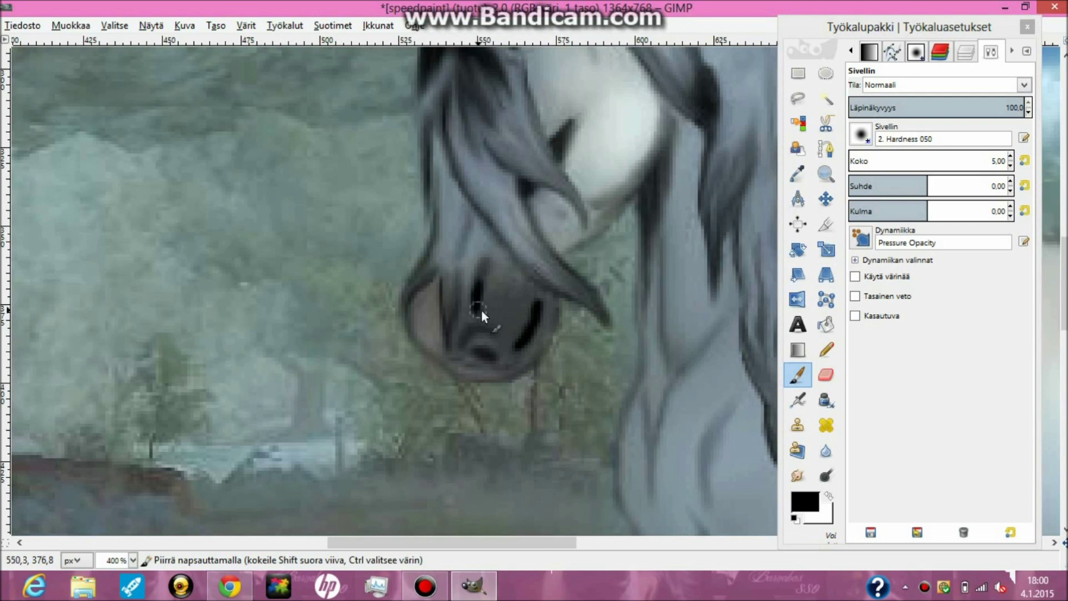
pyautogui.moveTo(450, 278); pyautogui.dragTo(451, 323)
pyautogui.moveTo(470, 334); pyautogui.dragTo(495, 337)
pyautogui.moveTo(426, 267); pyautogui.dragTo(410, 303)
pyautogui.click(1011, 166)
pyautogui.click(1011, 165)
pyautogui.moveTo(435, 270)
pyautogui.mouseDown()
pyautogui.moveTo(407, 303)
pyautogui.moveTo(445, 324)
pyautogui.mouseUp()
pyautogui.moveTo(462, 361); pyautogui.dragTo(520, 364)
# - Smudge the nostril marks and nose outline softer, undoing one stray black stroke
pyautogui.press('s')
pyautogui.moveTo(506, 303); pyautogui.dragTo(524, 293)
pyautogui.moveTo(479, 325)
pyautogui.mouseDown()
pyautogui.moveTo(495, 338)
pyautogui.moveTo(454, 353)
pyautogui.moveTo(406, 317)
pyautogui.moveTo(559, 301)
pyautogui.mouseUp()
pyautogui.press('p')
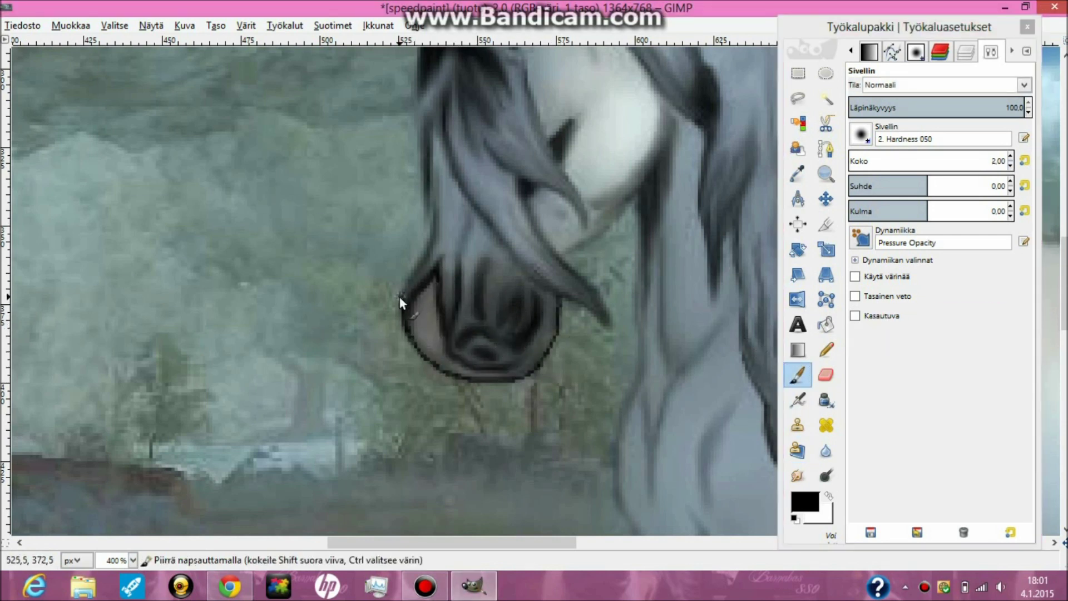
pyautogui.press('s')
pyautogui.moveTo(410, 342); pyautogui.dragTo(413, 274)
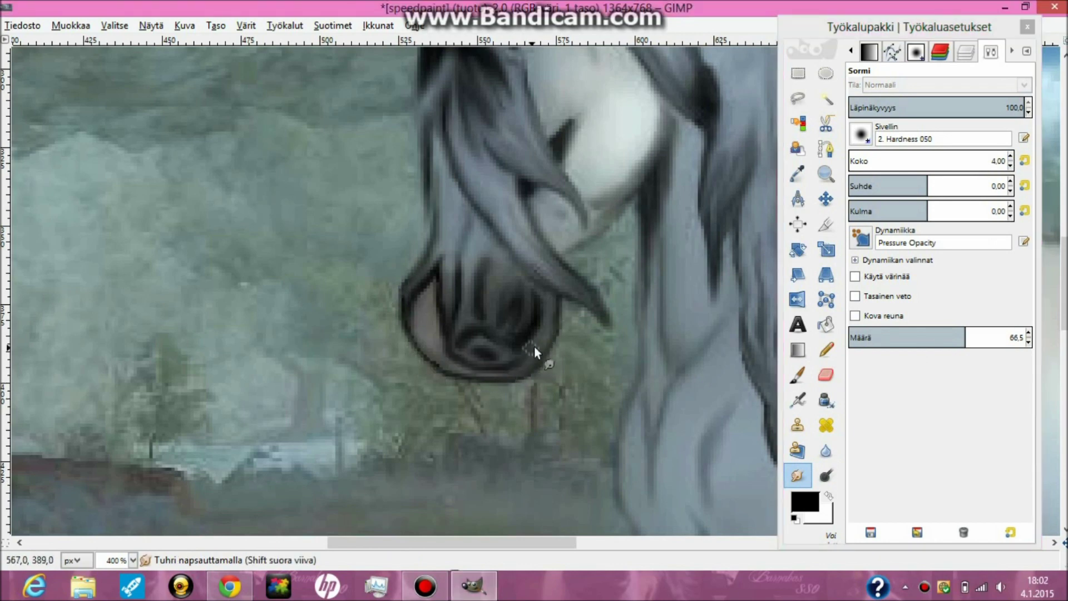
pyautogui.scroll(5, 480, 376)
pyautogui.press('p')
pyautogui.hotkey('ctrl', 'z')
pyautogui.press('s')
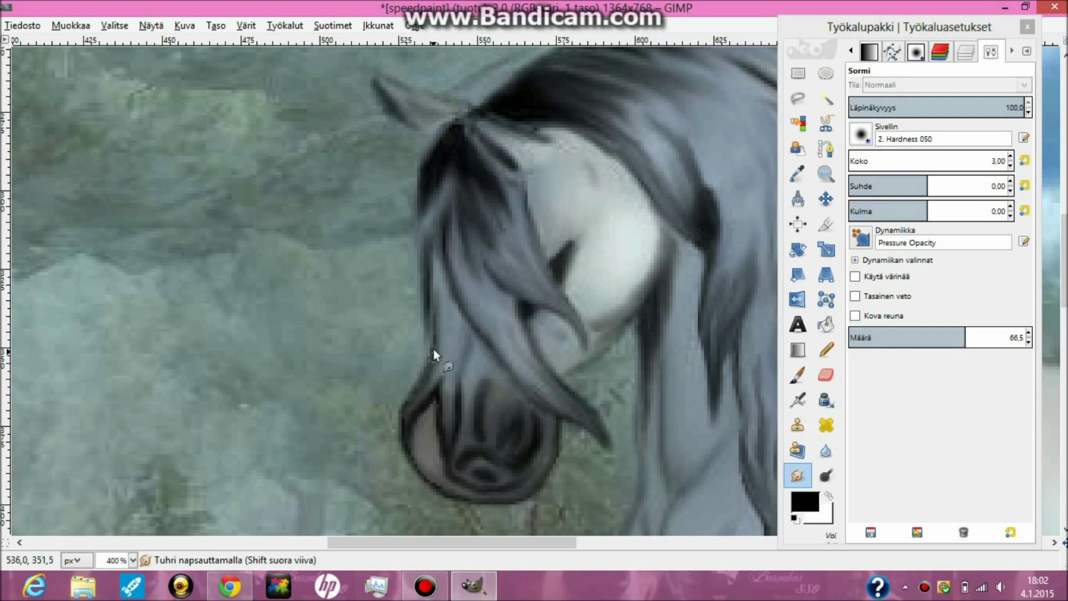
pyautogui.scroll(5, 436, 393)
# - Draw black outlines along the ear and ear base, then smudge them softer
pyautogui.press('p')
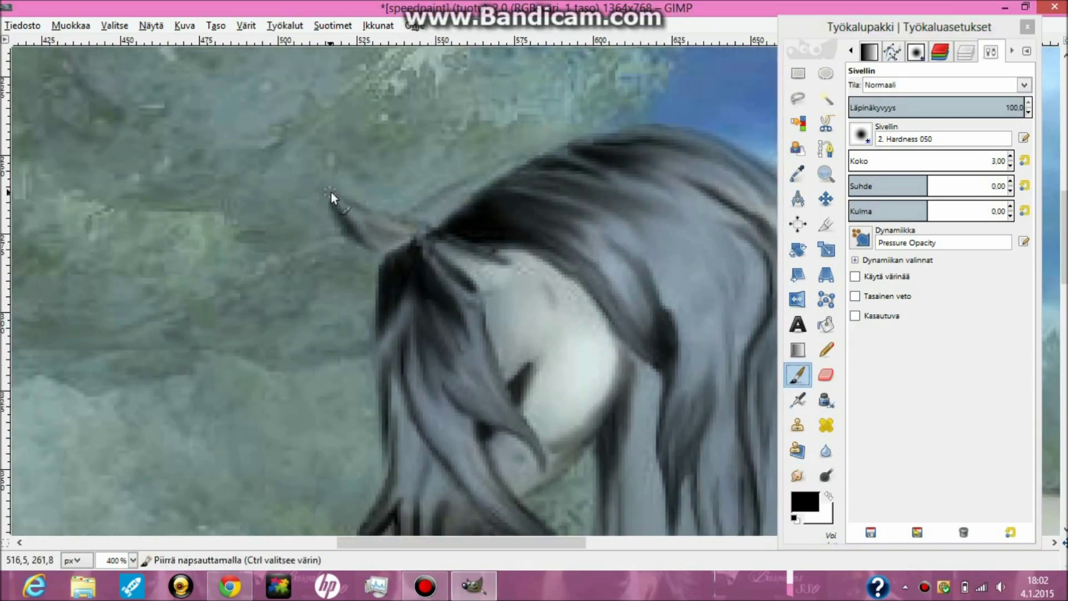
pyautogui.keyDown('shift'); pyautogui.click(329, 193); pyautogui.keyUp('shift')
pyautogui.keyDown('shift'); pyautogui.click(378, 254); pyautogui.keyUp('shift')
pyautogui.moveTo(435, 255); pyautogui.dragTo(476, 290)
pyautogui.moveTo(422, 232); pyautogui.dragTo(510, 260)
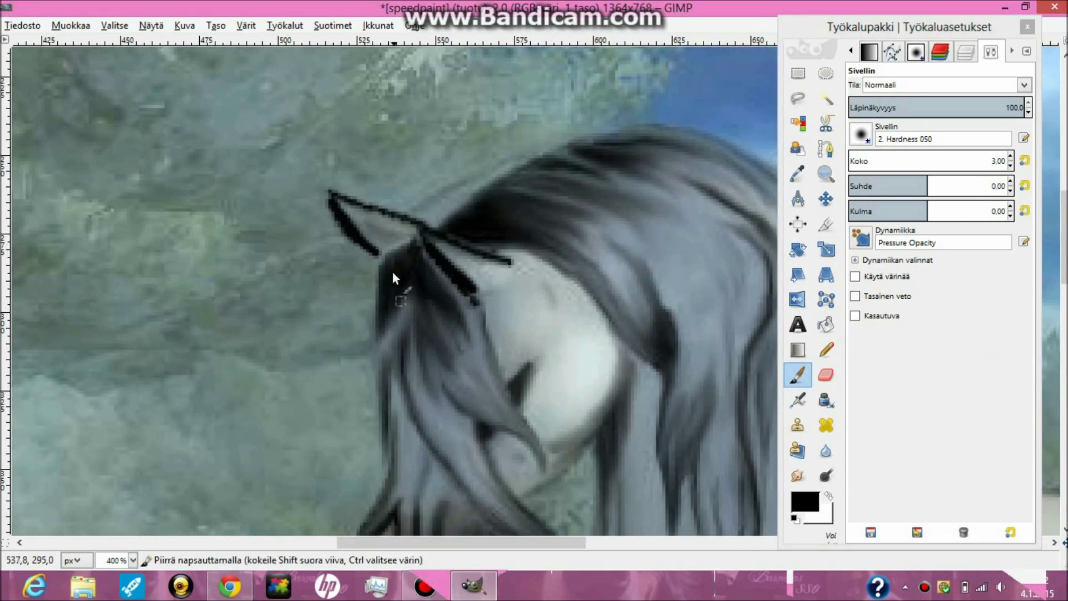
pyautogui.press('s')
pyautogui.moveTo(331, 211)
pyautogui.mouseDown()
pyautogui.moveTo(363, 207)
pyautogui.moveTo(337, 217)
pyautogui.moveTo(432, 253)
pyautogui.moveTo(487, 251)
pyautogui.mouseUp()
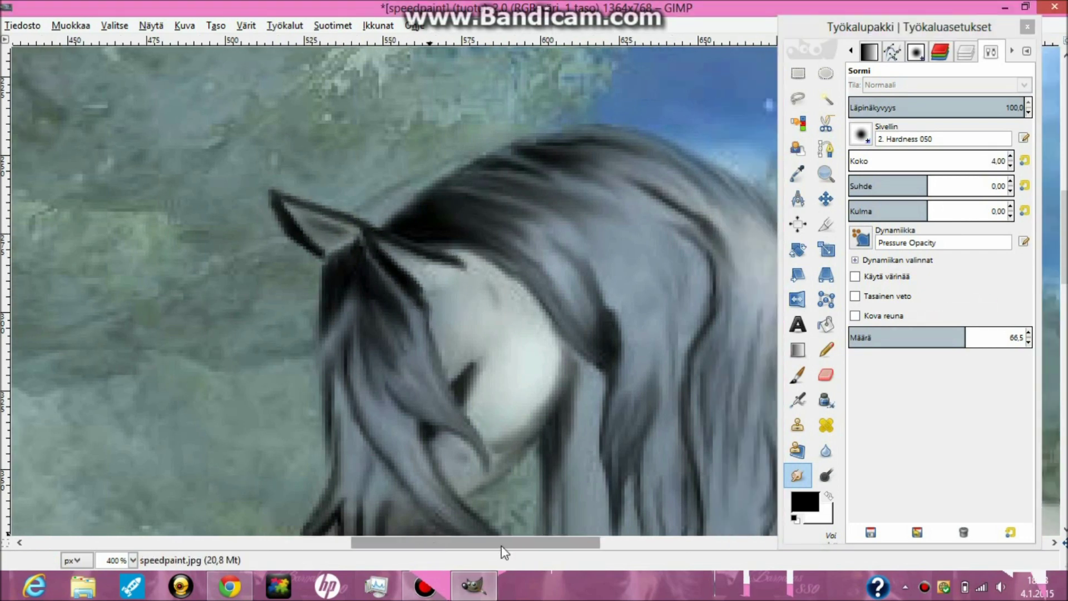
pyautogui.moveTo(477, 543); pyautogui.dragTo(507, 543)
# - Add a dark stroke beside the eye and smear it down into a soft jawline
pyautogui.press('p')
pyautogui.press('1')
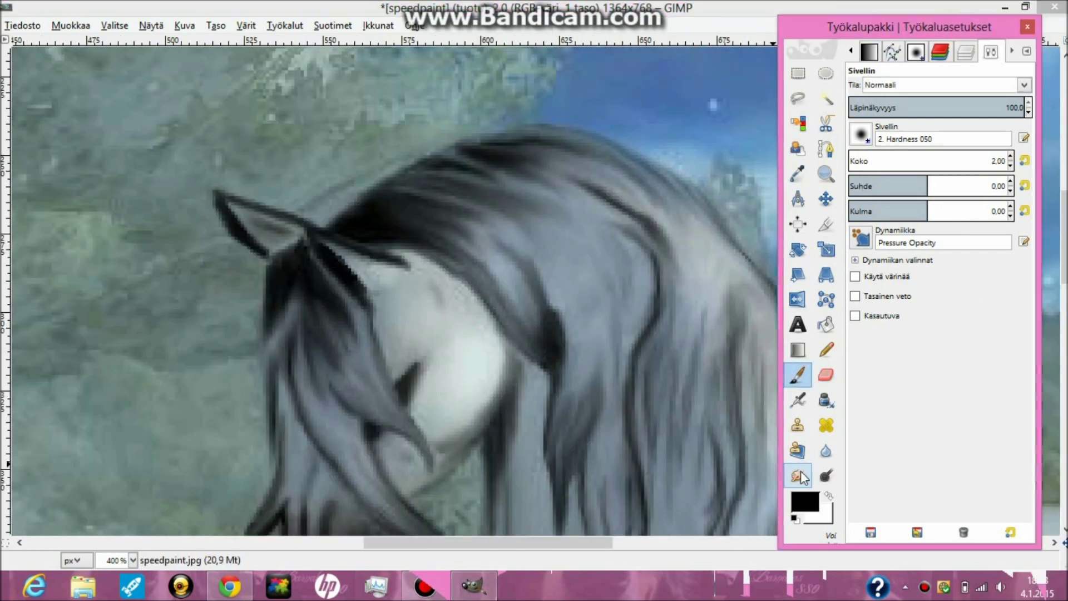
pyautogui.press('s')
pyautogui.press('3')
pyautogui.scroll(5, 582, 400)
pyautogui.press('p')
pyautogui.moveTo(510, 221); pyautogui.dragTo(514, 269)
pyautogui.moveTo(467, 325)
pyautogui.mouseDown()
pyautogui.moveTo(442, 357)
pyautogui.moveTo(434, 314)
pyautogui.mouseUp()
pyautogui.press('s')
pyautogui.moveTo(512, 232); pyautogui.dragTo(488, 401)
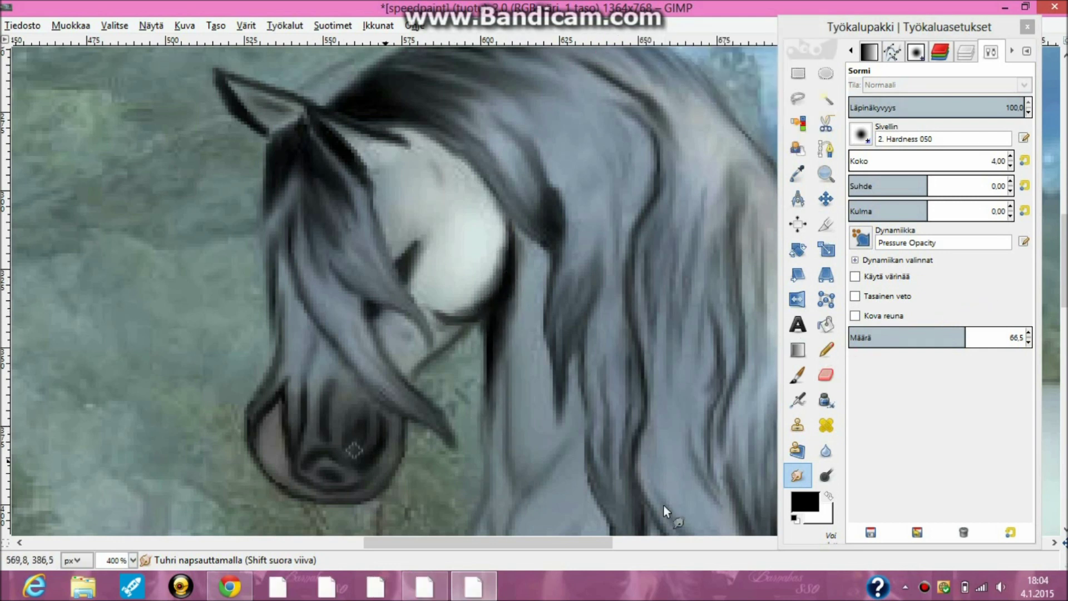
# - Paint and smudge dark shading strokes on the horse's nose
pyautogui.press('p')
pyautogui.moveTo(303, 374)
pyautogui.mouseDown()
pyautogui.moveTo(301, 427)
pyautogui.moveTo(378, 441)
pyautogui.moveTo(291, 420)
pyautogui.mouseUp()
pyautogui.press('s')
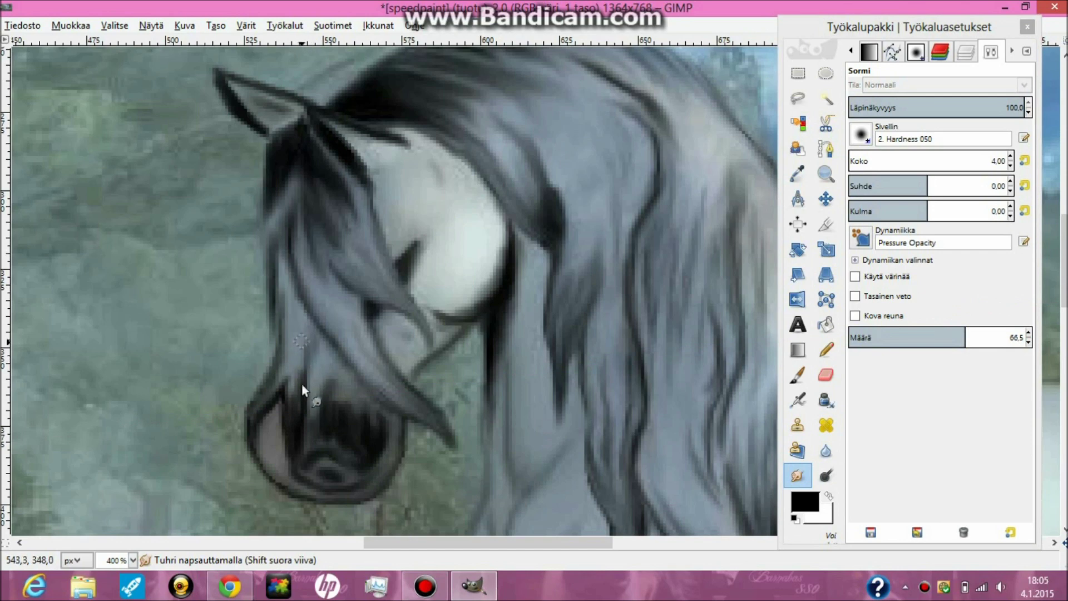
pyautogui.scroll(1, 289, 362)
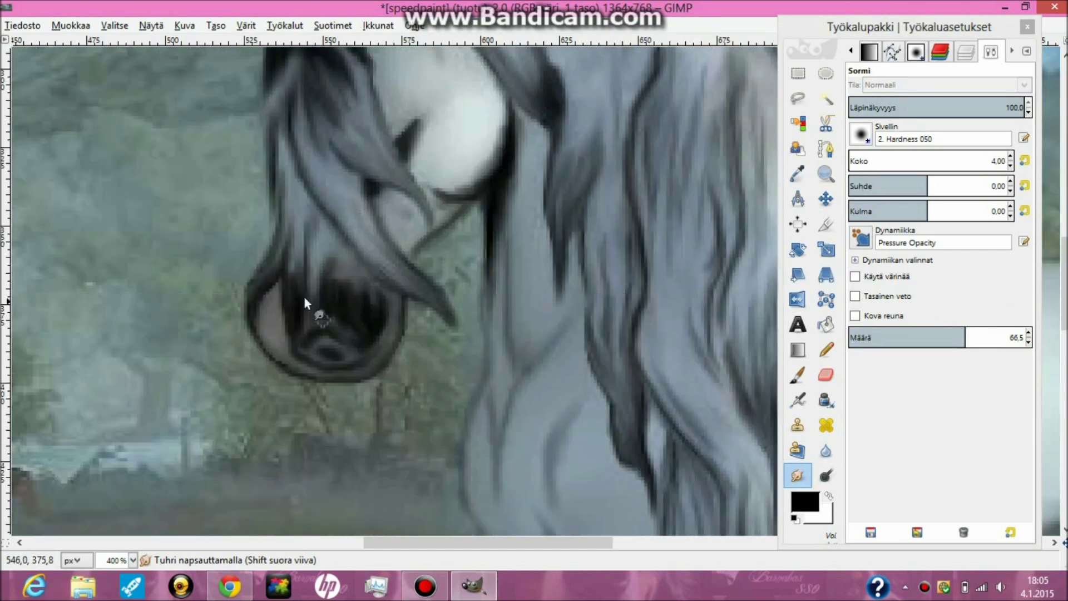
pyautogui.press('p')
pyautogui.click(1008, 163)
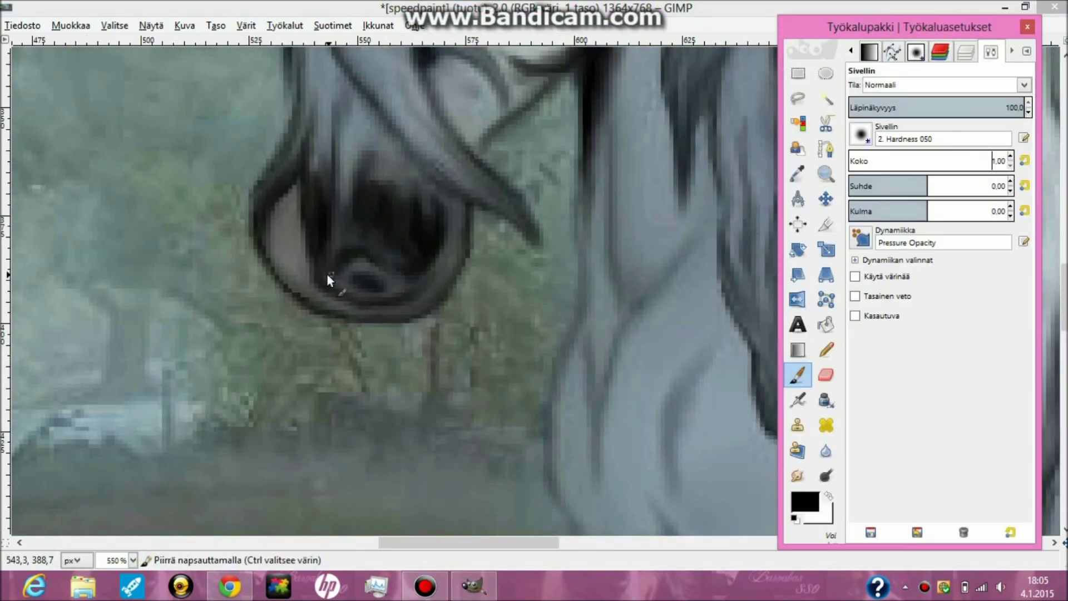
# - Darken the nostril's interior and lower outline with thin black strokes, then smooth the speckled patch
pyautogui.moveTo(303, 253)
pyautogui.mouseDown()
pyautogui.moveTo(306, 223)
pyautogui.moveTo(266, 256)
pyautogui.moveTo(377, 317)
pyautogui.moveTo(415, 292)
pyautogui.moveTo(341, 315)
pyautogui.mouseUp()
pyautogui.moveTo(333, 197); pyautogui.dragTo(333, 153)
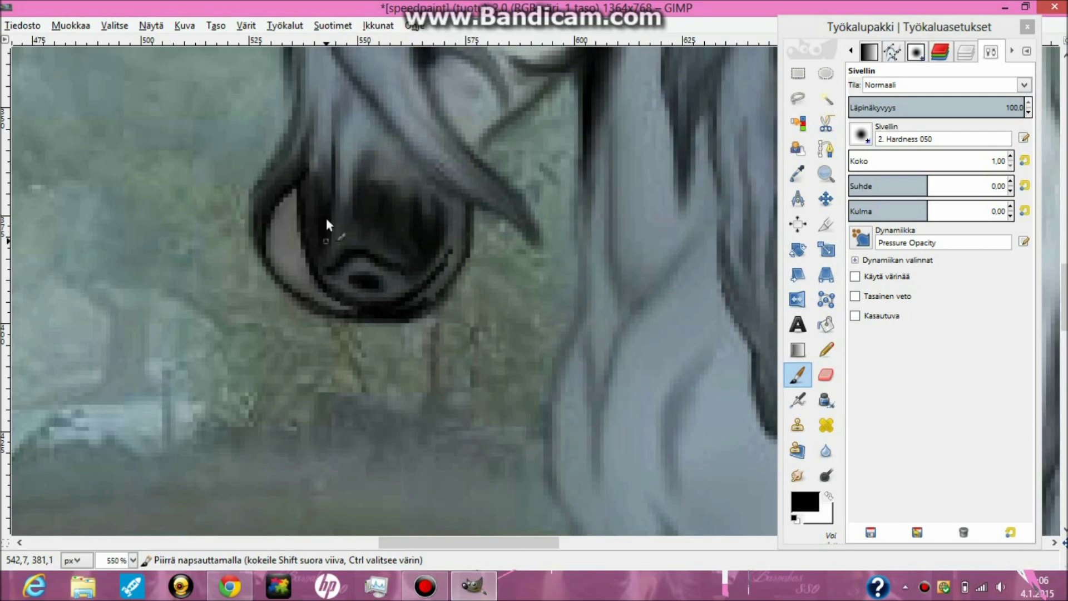
pyautogui.scroll(3, 565, 358)
pyautogui.press('s')
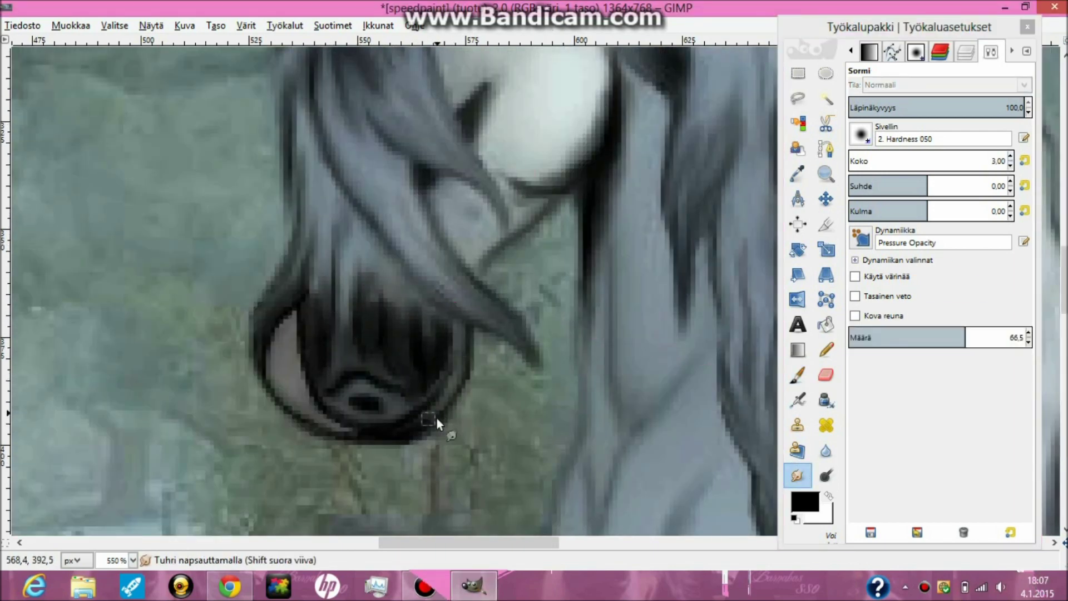
pyautogui.press('-')
pyautogui.moveTo(304, 362); pyautogui.dragTo(321, 302)
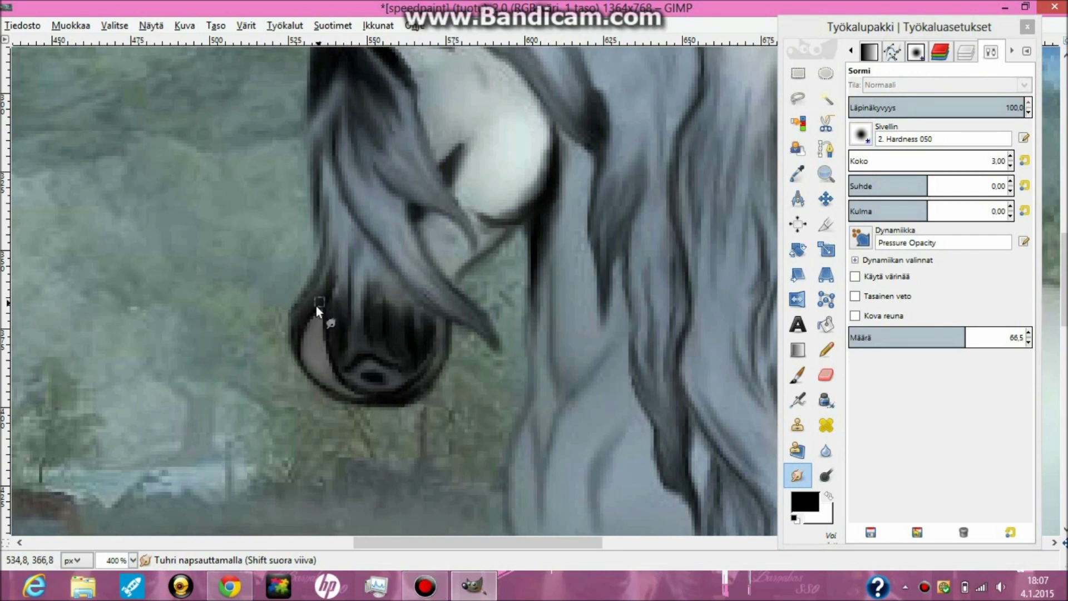
# - Zoom back onto the muzzle and smudge a pink tint along the nostril's lower rim
pyautogui.press('z')
pyautogui.press('1')
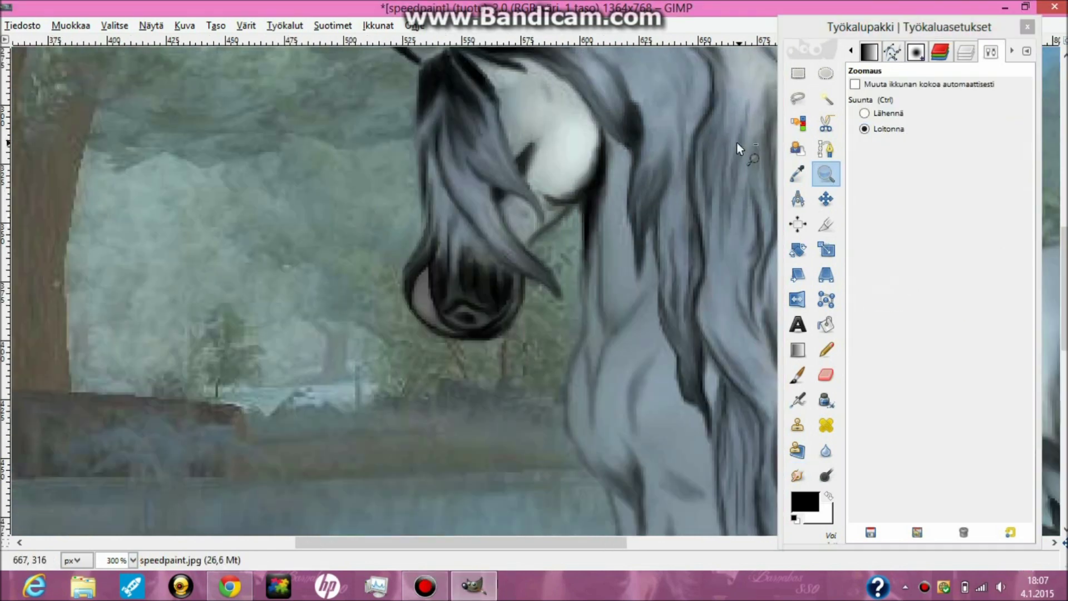
pyautogui.click(511, 237)
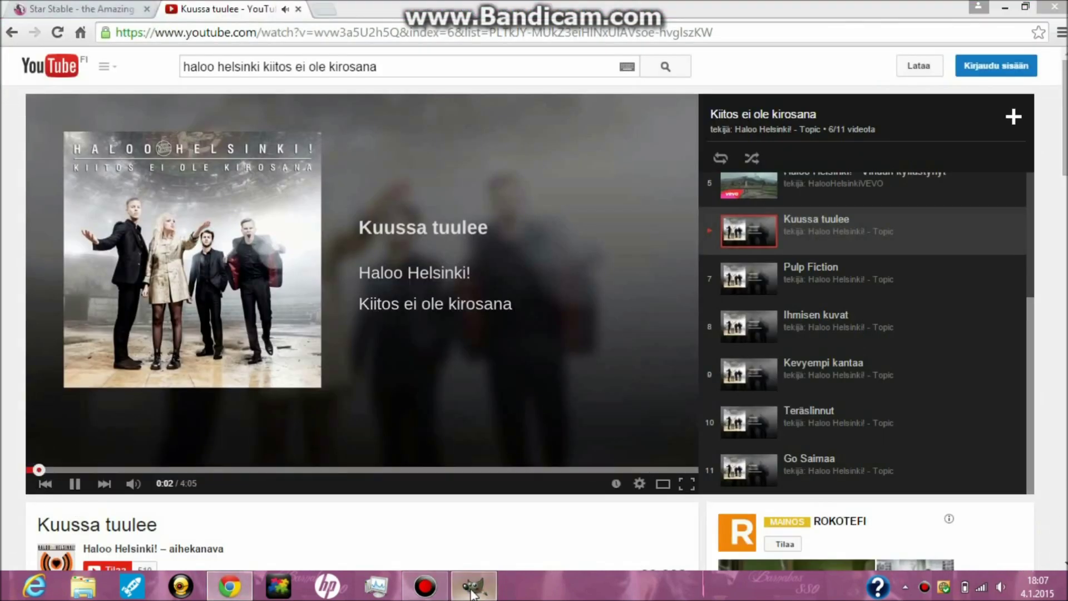
pyautogui.press('3')
pyautogui.press('s')
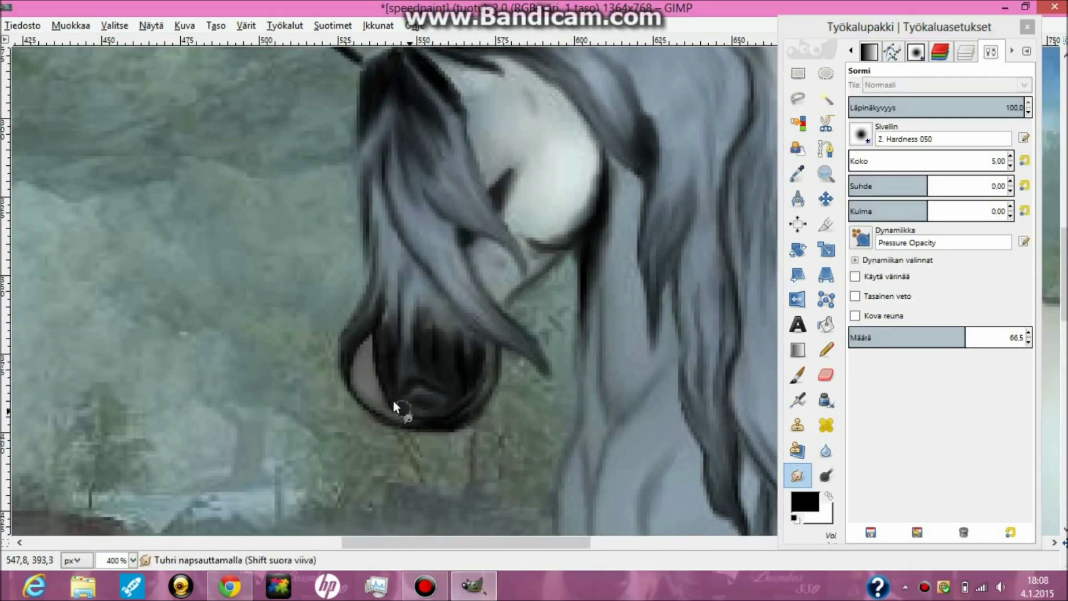
pyautogui.click(797, 375)
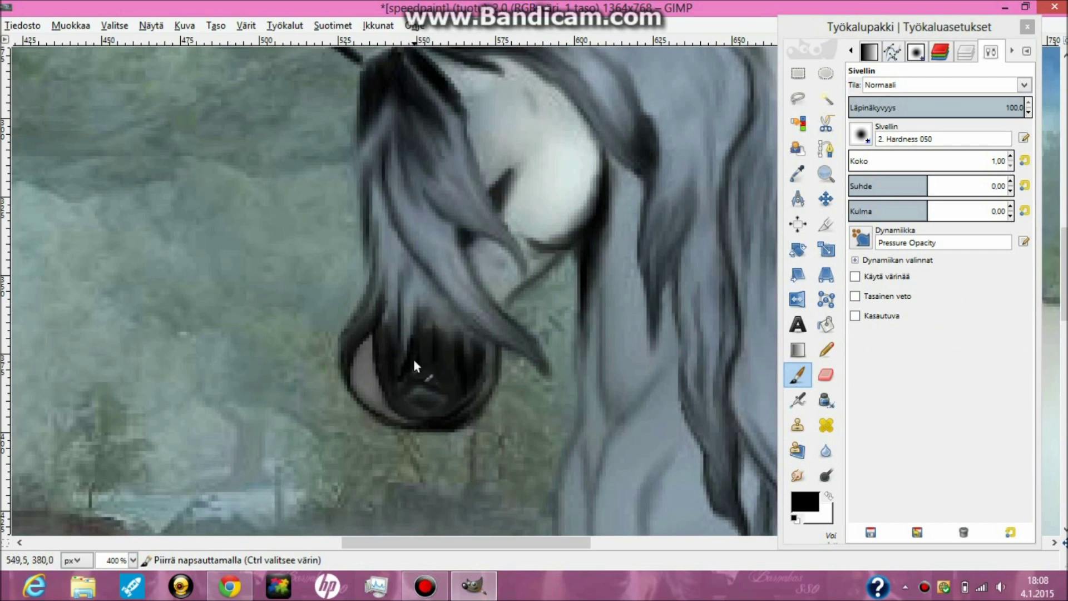
pyautogui.press('s')
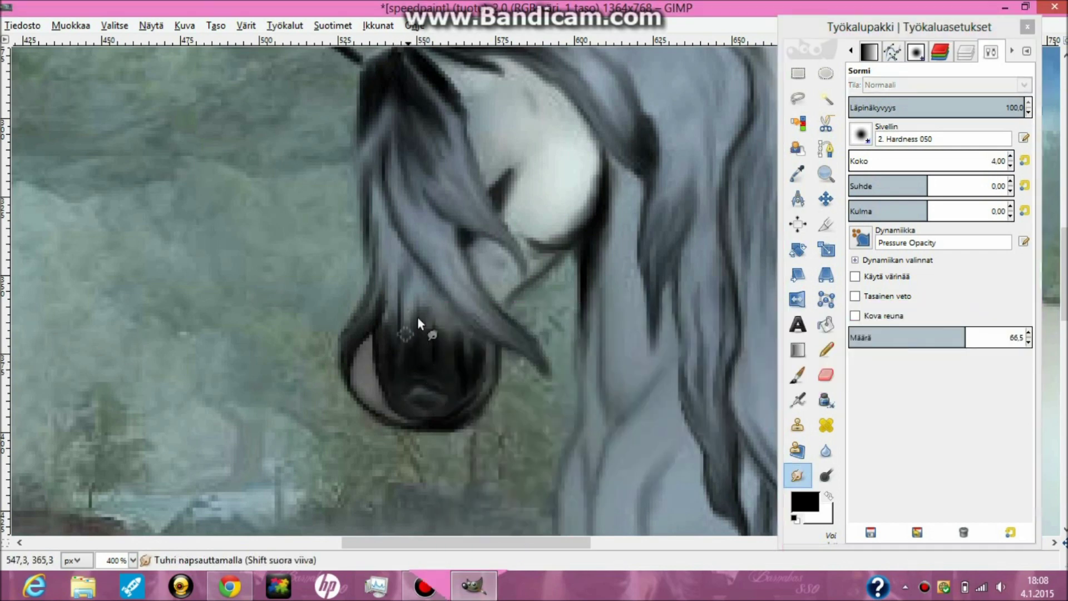
pyautogui.click(238, 108)
pyautogui.click(213, 183)
pyautogui.press('Return')
pyautogui.moveTo(367, 363)
pyautogui.mouseDown()
pyautogui.moveTo(378, 398)
pyautogui.moveTo(412, 411)
pyautogui.mouseUp()
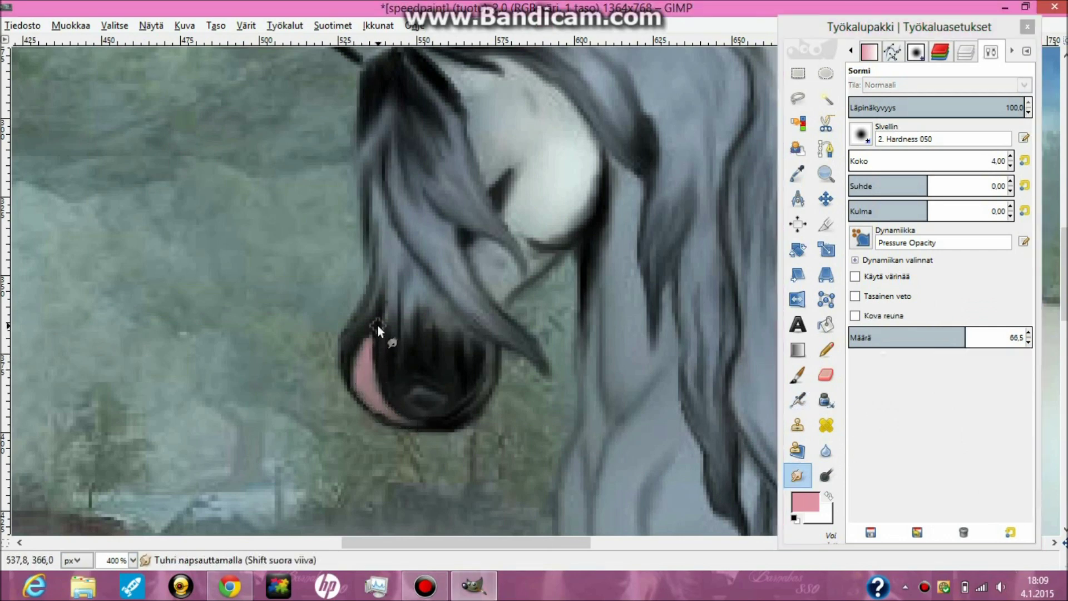
# - Add a white highlight to the nostril rim
pyautogui.click(805, 501)
pyautogui.click(73, 74)
pyautogui.click(296, 289)
pyautogui.moveTo(368, 396); pyautogui.dragTo(357, 383)
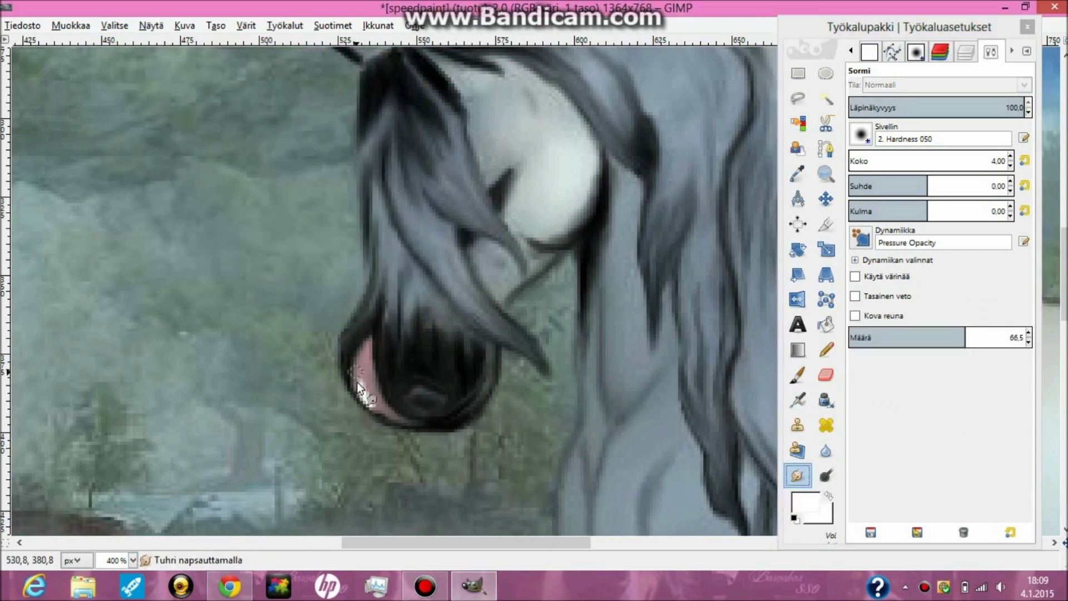
pyautogui.scroll(-3, 387, 413)
pyautogui.hscroll(3, 388, 413)
# - Paint black fur lines down the horse's neck and soften them
pyautogui.click(798, 374)
pyautogui.press('d')
pyautogui.moveTo(484, 323)
pyautogui.mouseDown()
pyautogui.moveTo(501, 390)
pyautogui.moveTo(549, 419)
pyautogui.mouseUp()
pyautogui.scroll(-3, 490, 347)
pyautogui.moveTo(498, 384); pyautogui.dragTo(503, 492)
pyautogui.moveTo(473, 374); pyautogui.dragTo(499, 456)
pyautogui.click(798, 476)
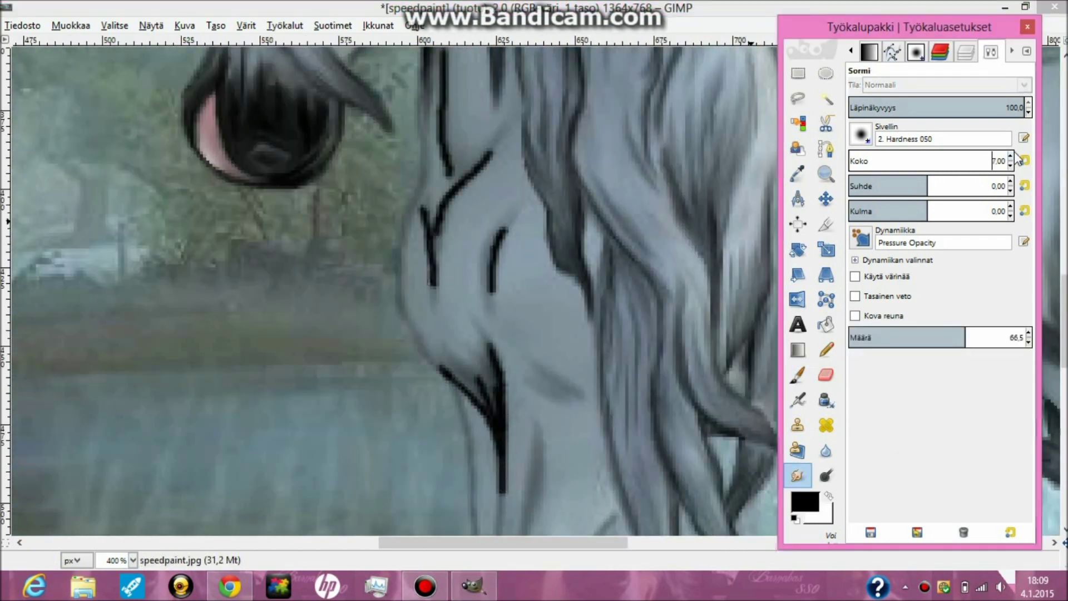
# - Smudge the dark fur lines on the neck so they blur into the coat
pyautogui.scroll(2, 1017, 160)
pyautogui.moveTo(493, 278); pyautogui.dragTo(495, 231)
pyautogui.moveTo(440, 333); pyautogui.dragTo(431, 240)
pyautogui.moveTo(503, 128)
pyautogui.mouseDown()
pyautogui.moveTo(444, 215)
pyautogui.moveTo(453, 333)
pyautogui.moveTo(498, 385)
pyautogui.mouseUp()
pyautogui.scroll(-3, 506, 477)
pyautogui.moveTo(490, 168); pyautogui.dragTo(500, 311)
pyautogui.scroll(3, 499, 326)
pyautogui.moveTo(449, 209)
pyautogui.mouseDown()
pyautogui.moveTo(441, 256)
pyautogui.moveTo(453, 301)
pyautogui.moveTo(460, 267)
pyautogui.moveTo(516, 202)
pyautogui.mouseUp()
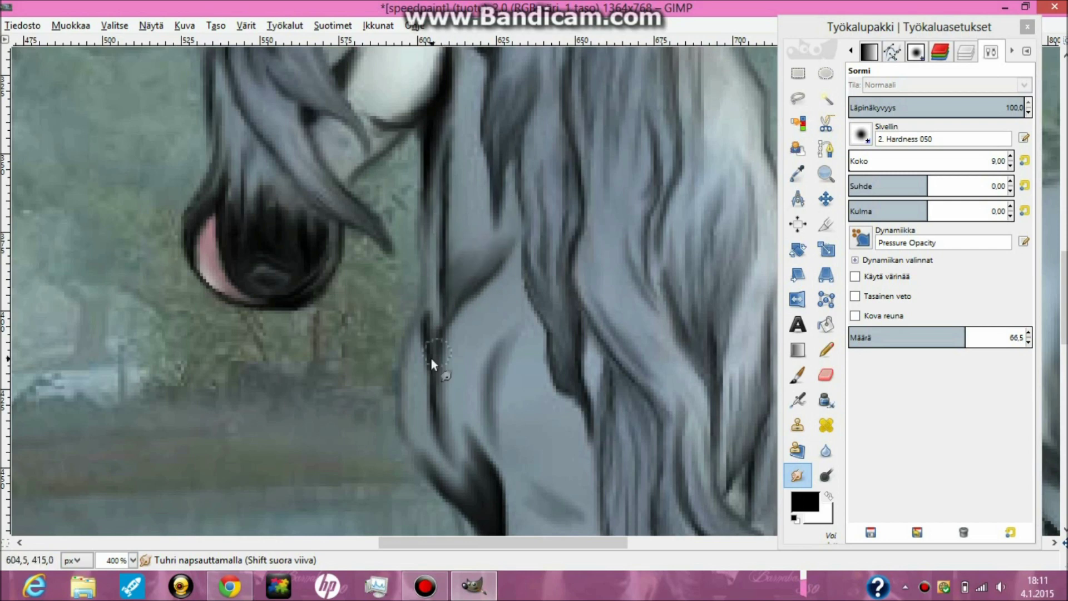
pyautogui.scroll(-2, 420, 368)
pyautogui.scroll(-5, 481, 124)
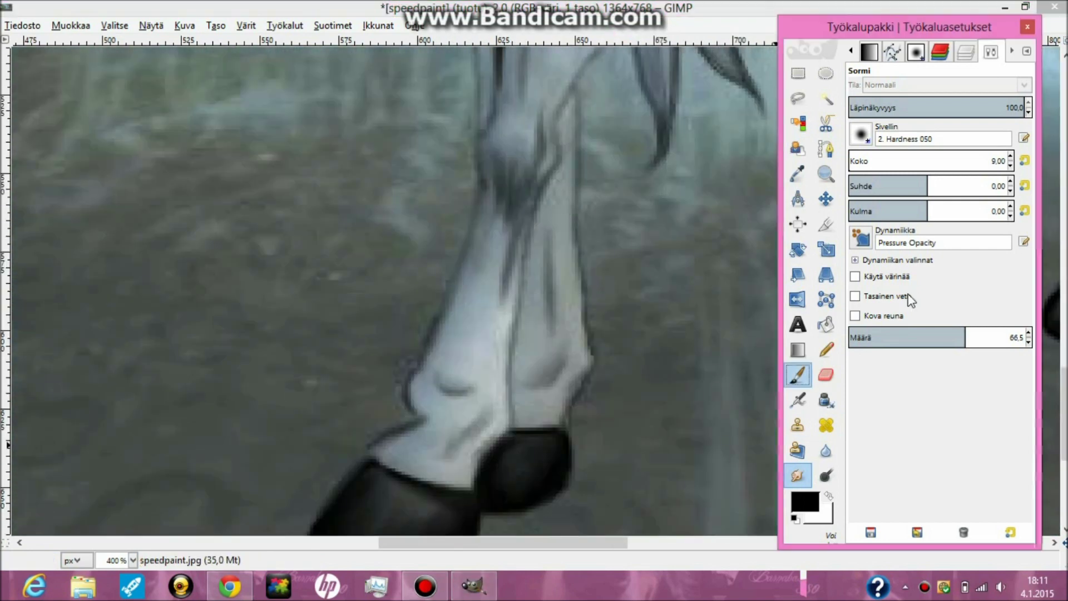
# - Paint dark knee strokes, then smooth the jagged dark line running down the leg
pyautogui.click(798, 377)
pyautogui.scroll(2, 648, 345)
pyautogui.moveTo(551, 356)
pyautogui.mouseDown()
pyautogui.moveTo(543, 261)
pyautogui.moveTo(481, 308)
pyautogui.mouseUp()
pyautogui.scroll(-2, 540, 376)
pyautogui.scroll(2, 540, 377)
pyautogui.moveTo(557, 310)
pyautogui.mouseDown()
pyautogui.moveTo(543, 278)
pyautogui.moveTo(533, 337)
pyautogui.moveTo(518, 342)
pyautogui.moveTo(496, 228)
pyautogui.mouseUp()
pyautogui.click(797, 474)
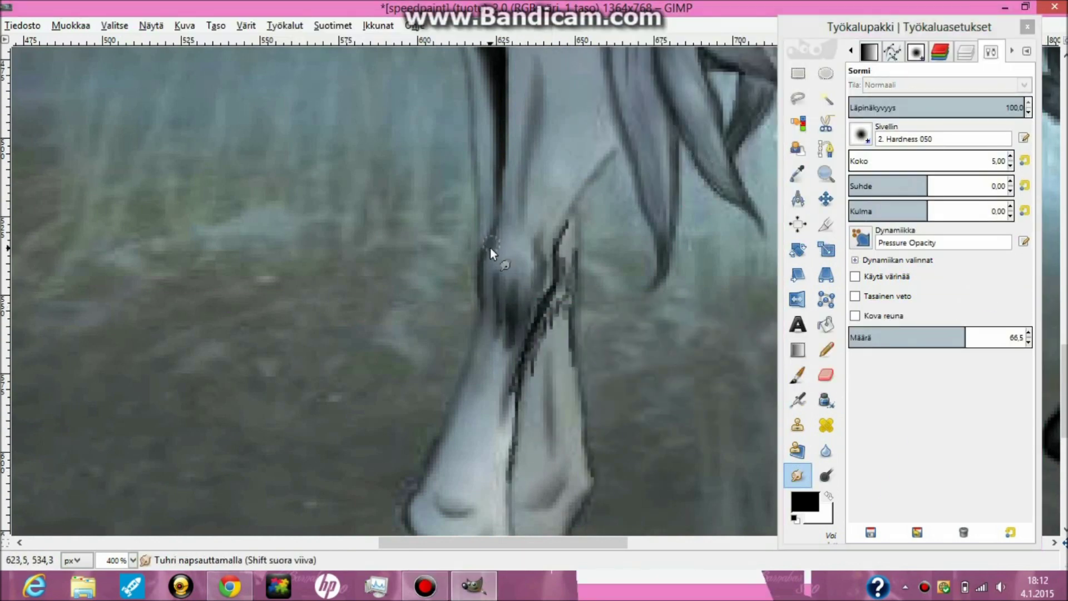
pyautogui.moveTo(515, 441)
pyautogui.mouseDown()
pyautogui.moveTo(554, 306)
pyautogui.moveTo(568, 329)
pyautogui.moveTo(567, 214)
pyautogui.mouseUp()
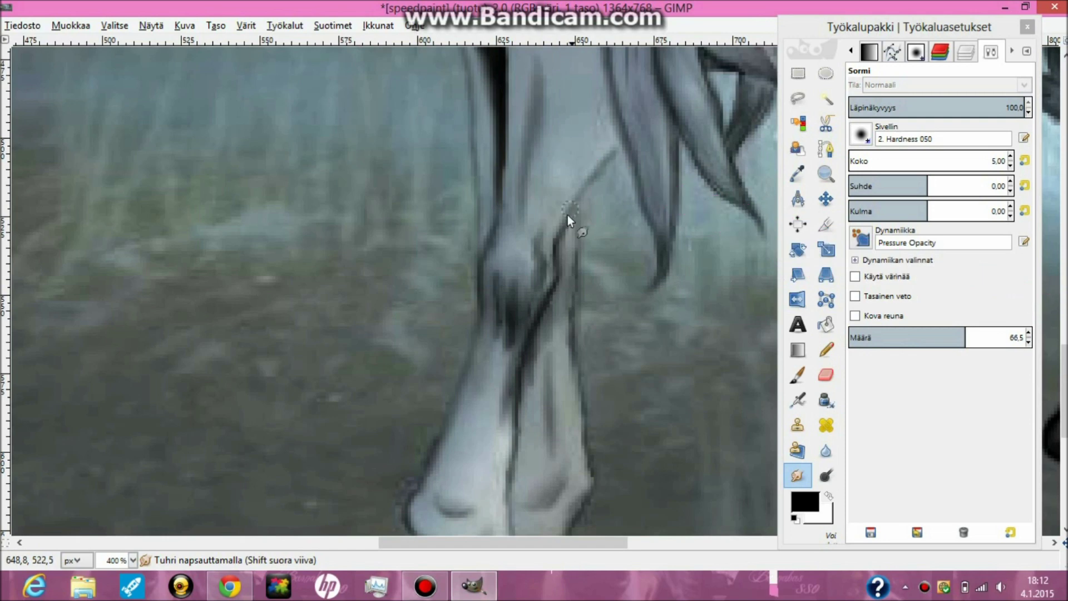
# - Outline the belly edge in dark toward the hind leg and down to the hoof
pyautogui.scroll(5, 462, 491)
pyautogui.click(798, 374)
pyautogui.moveTo(396, 388); pyautogui.dragTo(380, 409)
pyautogui.moveTo(569, 312); pyautogui.dragTo(669, 264)
pyautogui.hscroll(5, 703, 249)
pyautogui.moveTo(488, 233)
pyautogui.mouseDown()
pyautogui.moveTo(634, 267)
pyautogui.moveTo(724, 395)
pyautogui.mouseUp()
pyautogui.scroll(-5, 709, 225)
pyautogui.moveTo(725, 155); pyautogui.dragTo(734, 204)
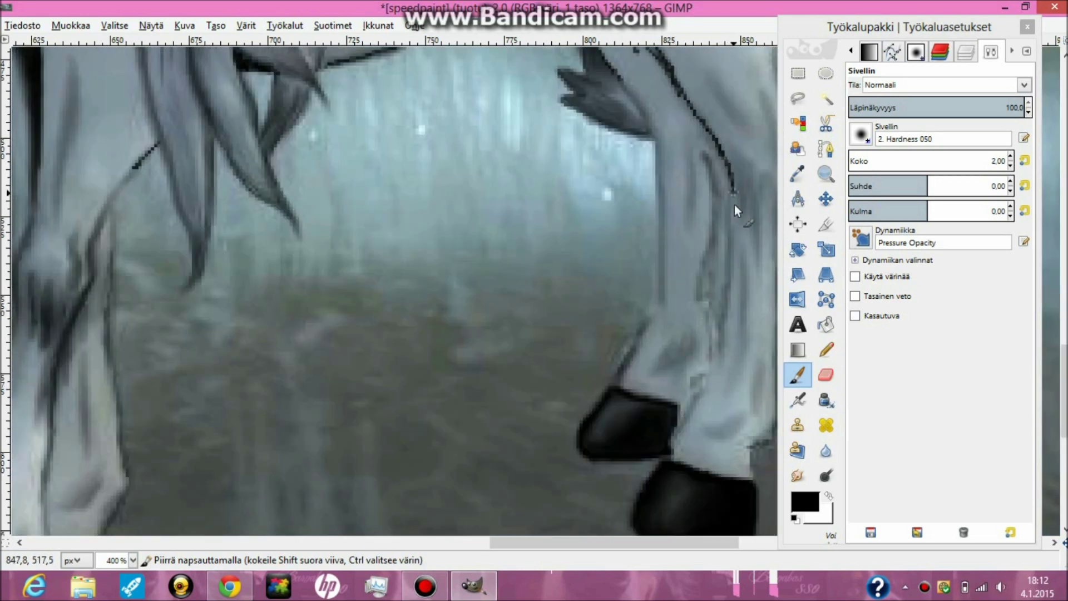
pyautogui.moveTo(726, 163); pyautogui.dragTo(671, 438)
pyautogui.moveTo(694, 383)
pyautogui.mouseDown()
pyautogui.moveTo(718, 197)
pyautogui.moveTo(720, 284)
pyautogui.mouseUp()
# - With a finer brush, add short dark hatching strokes along the leg
pyautogui.scroll(5, 680, 200)
pyautogui.moveTo(595, 228); pyautogui.dragTo(580, 167)
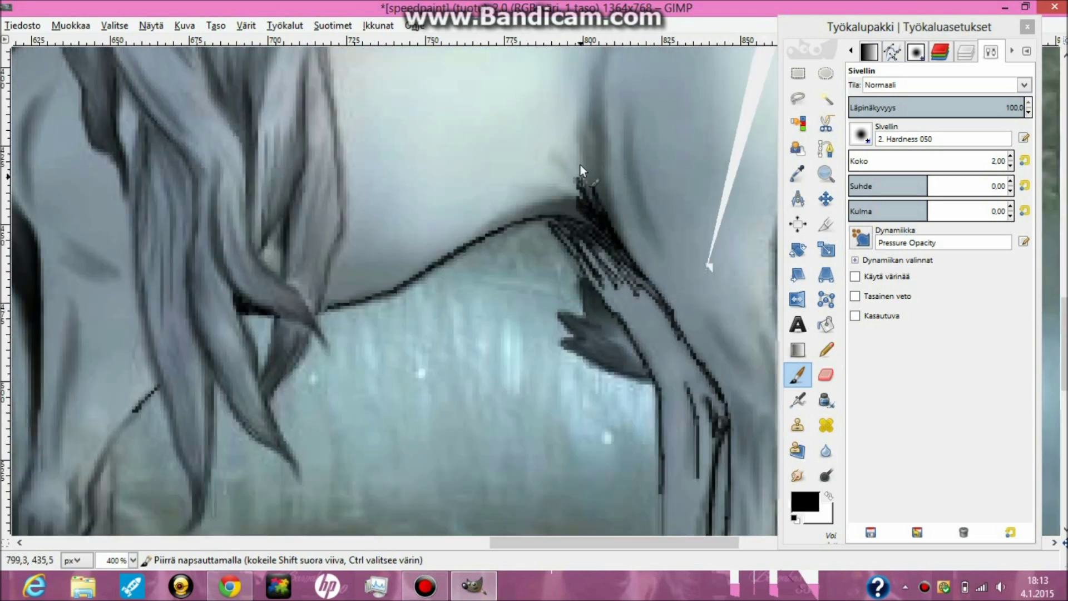
pyautogui.press('[')
pyautogui.moveTo(551, 216); pyautogui.dragTo(576, 202)
pyautogui.scroll(-3, 476, 256)
pyautogui.hscroll(6, 476, 256)
pyautogui.moveTo(483, 336); pyautogui.dragTo(481, 400)
pyautogui.moveTo(497, 253); pyautogui.dragTo(494, 278)
pyautogui.moveTo(466, 354); pyautogui.dragTo(457, 363)
pyautogui.scroll(-3, 408, 390)
pyautogui.moveTo(396, 348); pyautogui.dragTo(380, 365)
pyautogui.moveTo(460, 374)
pyautogui.mouseDown()
pyautogui.moveTo(460, 405)
pyautogui.moveTo(423, 434)
pyautogui.mouseUp()
# - Smudge the leg's dark lines where leg meets belly and along its right edge
pyautogui.click(797, 475)
pyautogui.moveTo(417, 335); pyautogui.dragTo(426, 351)
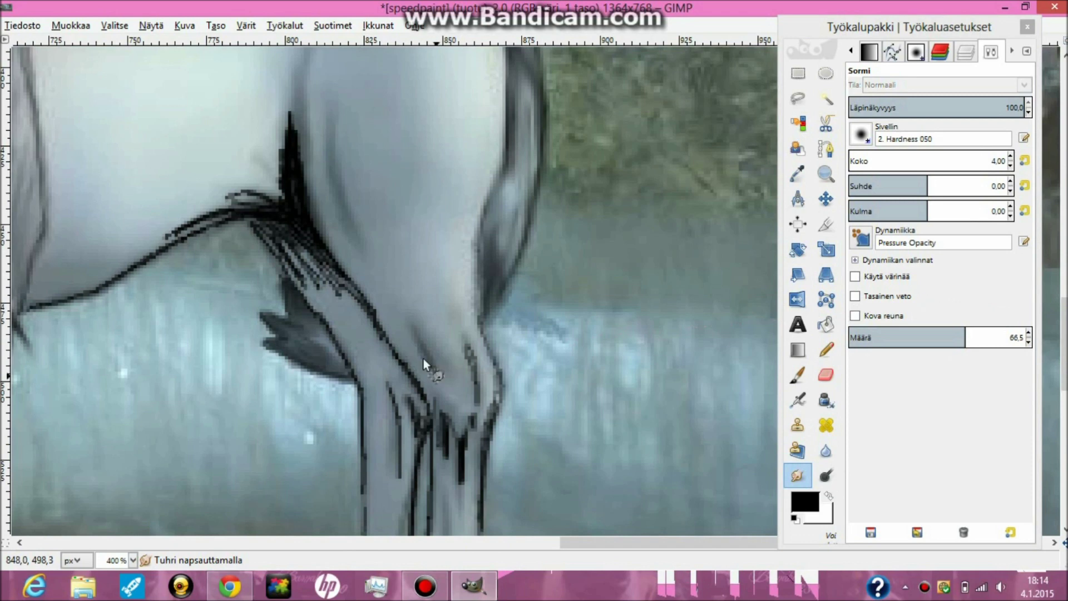
pyautogui.moveTo(468, 422); pyautogui.dragTo(451, 465)
pyautogui.scroll(-3, 445, 306)
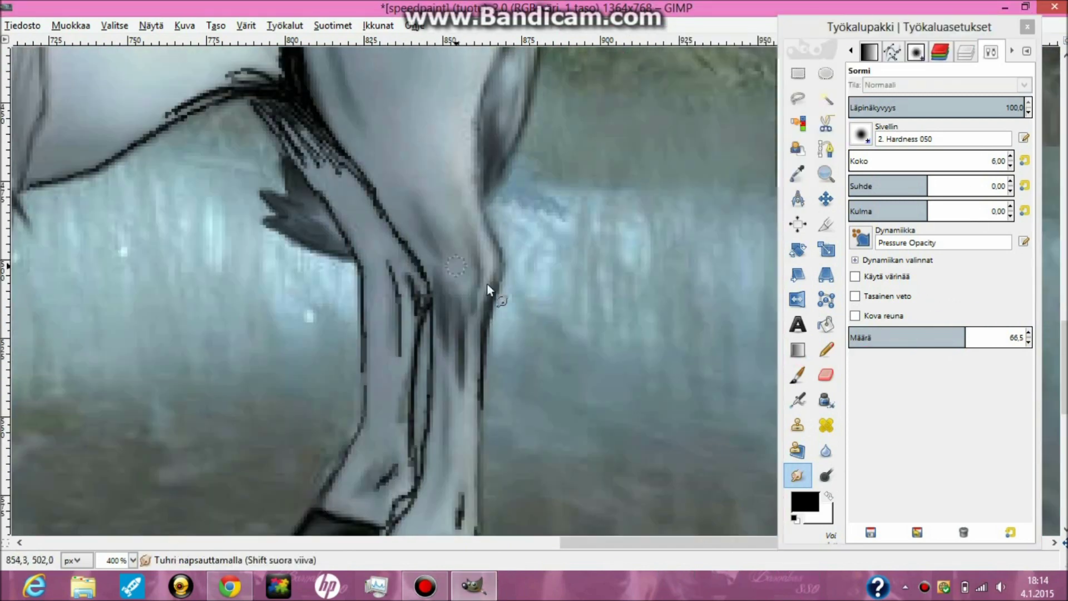
pyautogui.scroll(-3, 453, 422)
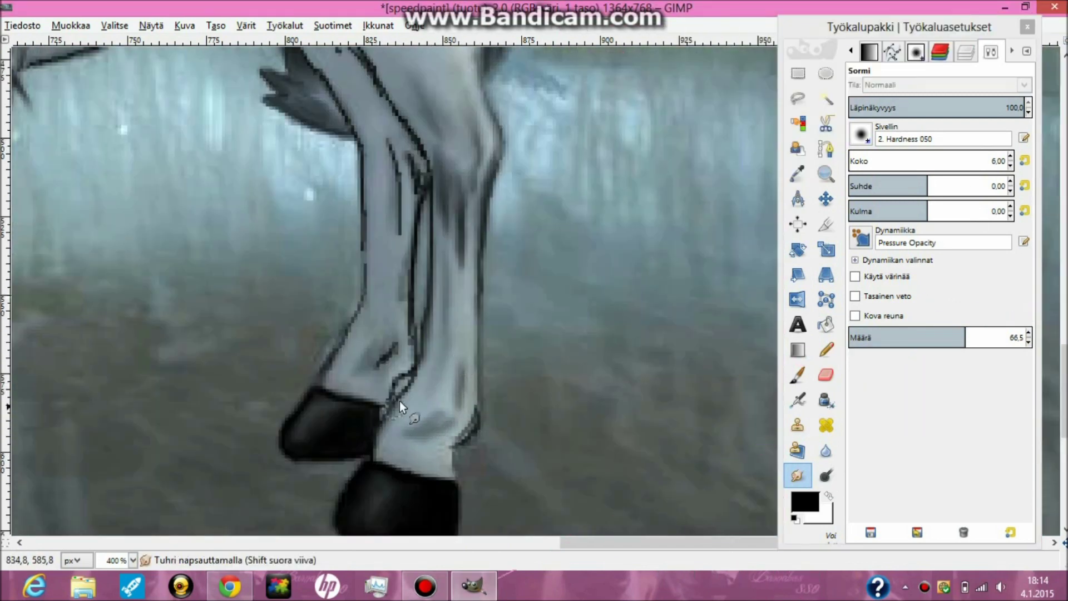
pyautogui.moveTo(471, 387); pyautogui.dragTo(478, 419)
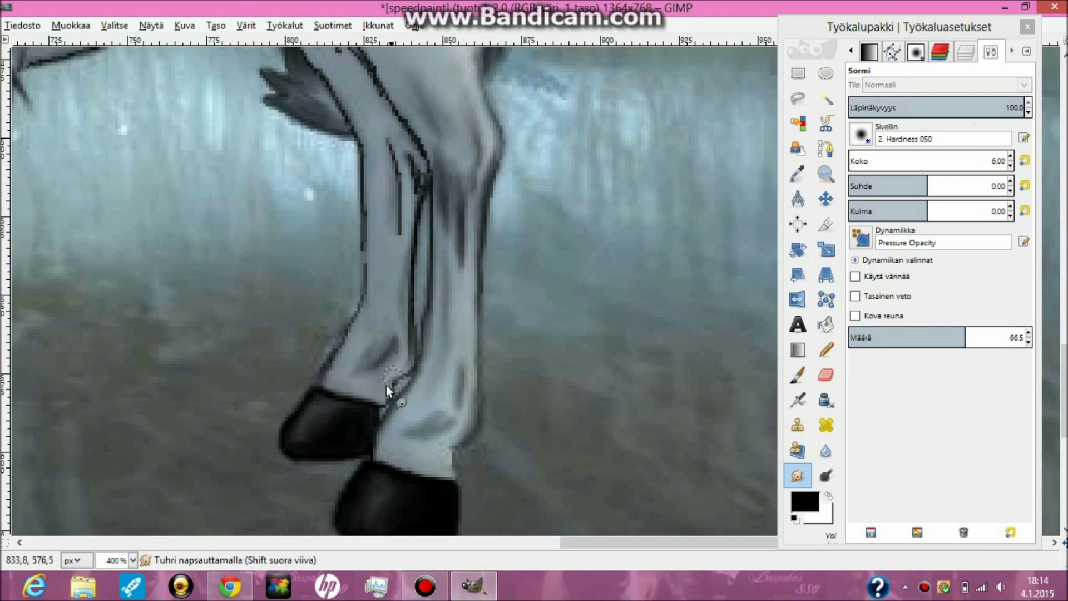
pyautogui.scroll(3, 407, 170)
pyautogui.scroll(3, 448, 409)
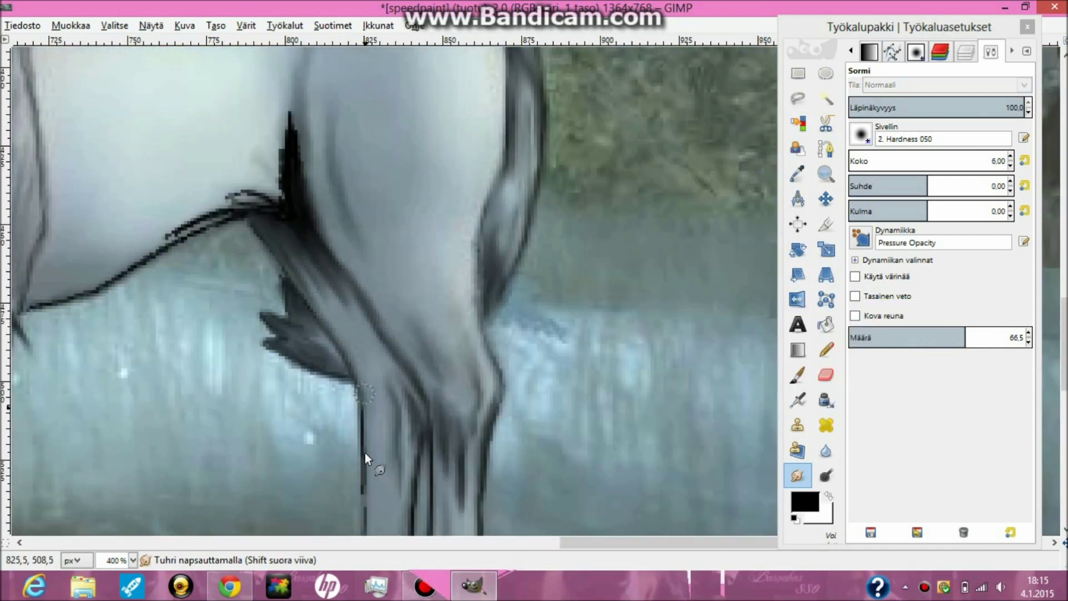
pyautogui.scroll(-3, 359, 422)
pyautogui.scroll(6, 224, 338)
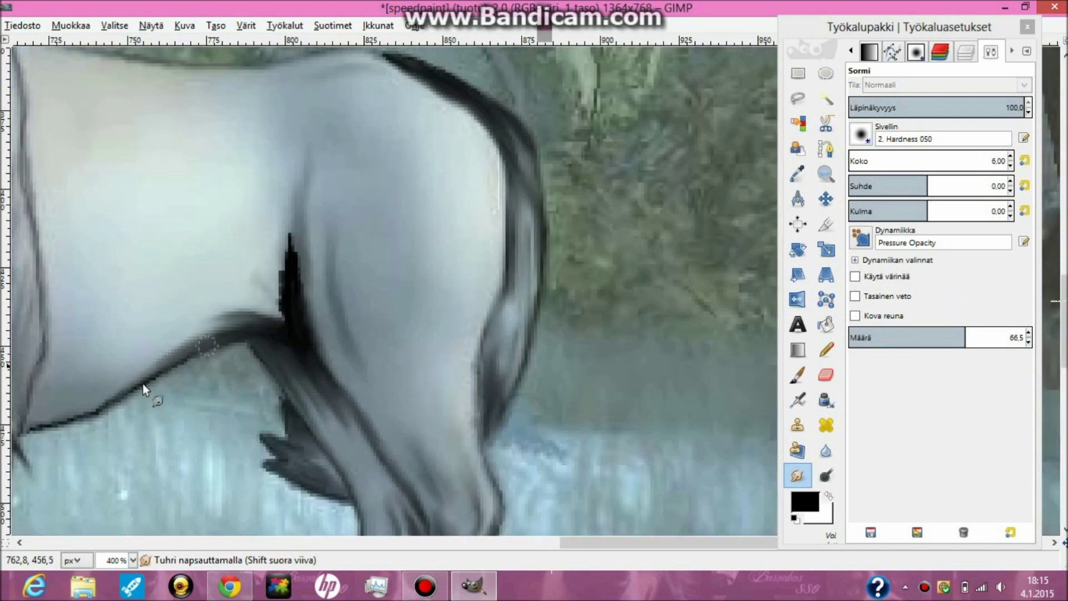
pyautogui.scroll(-4, 302, 318)
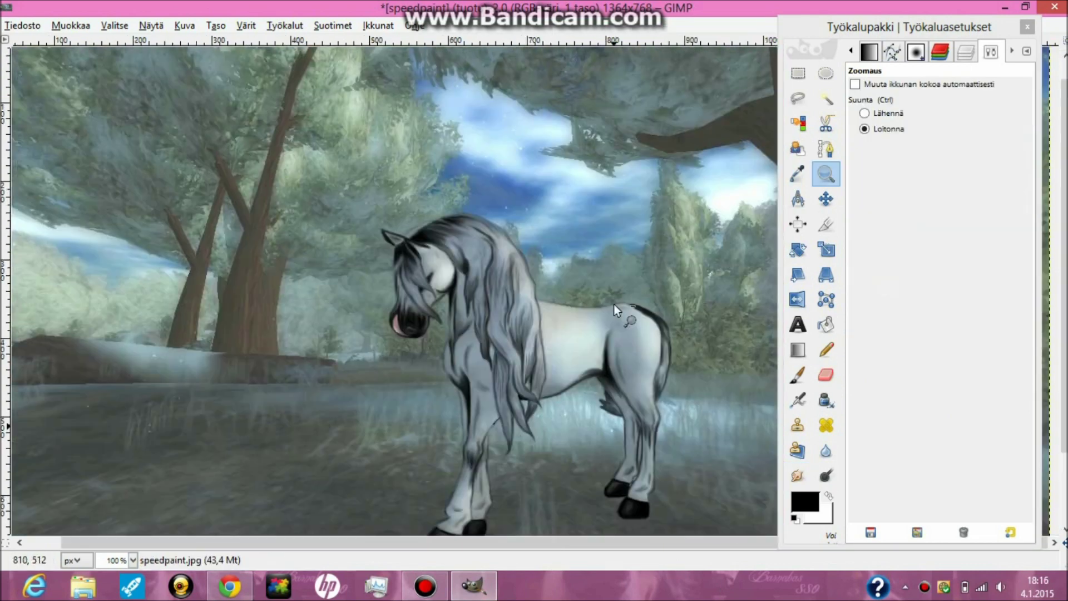
# - Blend the strokes at the ear tip and forehead with a size-4 smudge brush
pyautogui.scroll(3, 376, 193)
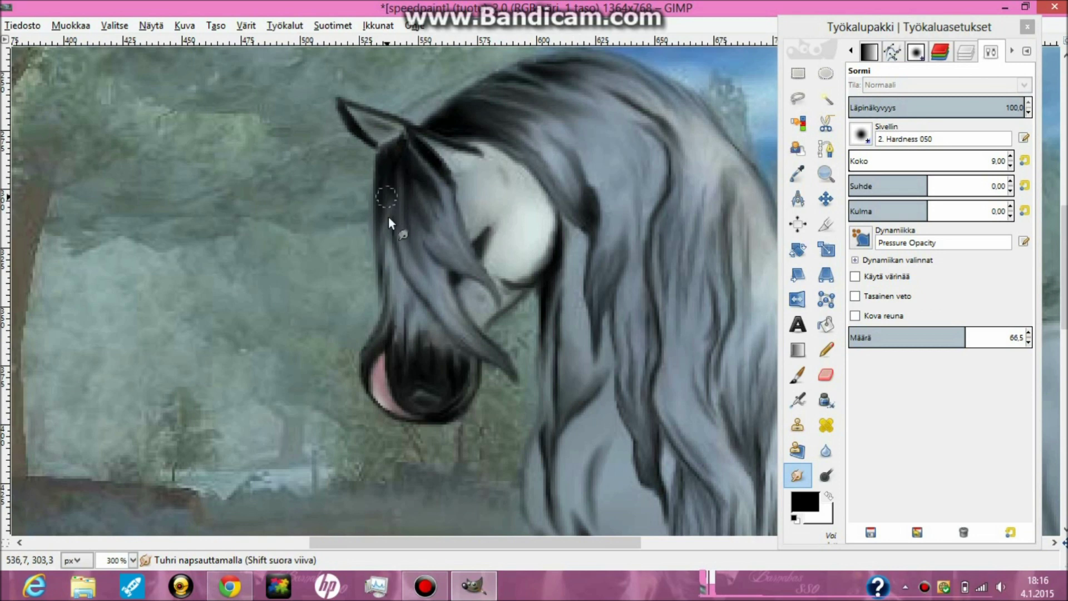
pyautogui.press('z')
pyautogui.scroll(-4, 420, 268)
pyautogui.scroll(1, 583, 414)
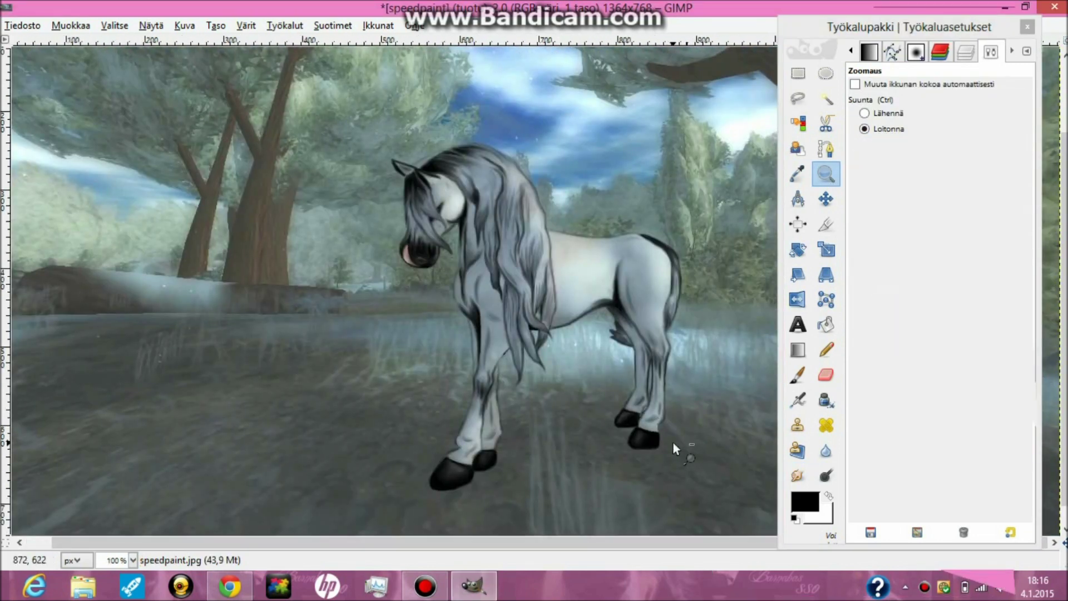
pyautogui.press('s')
pyautogui.scroll(4, 425, 177)
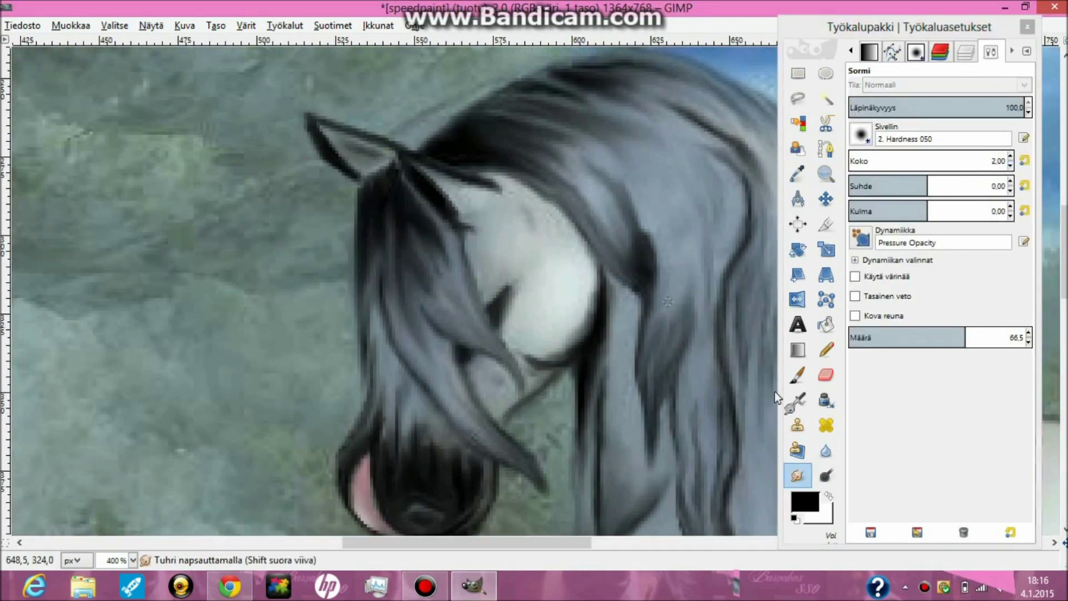
pyautogui.moveTo(343, 143); pyautogui.dragTo(353, 152)
pyautogui.click(1010, 157)
pyautogui.moveTo(484, 214); pyautogui.dragTo(495, 225)
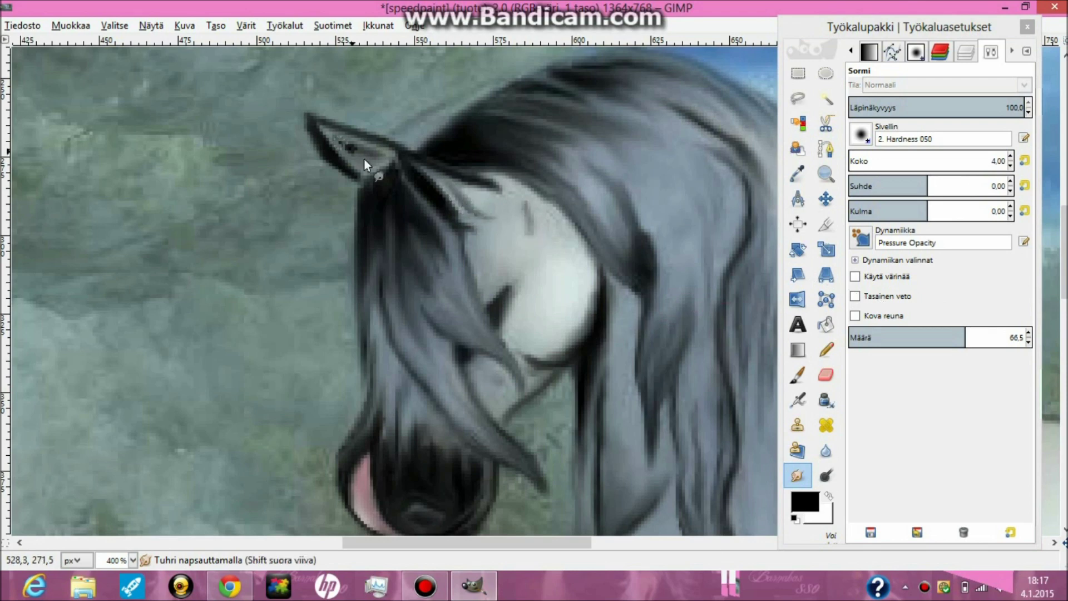
pyautogui.scroll(-2, 408, 206)
# - Zoom in close on the horse's nose and smudge the strokes around it
pyautogui.press('z')
pyautogui.scroll(-3, 528, 295)
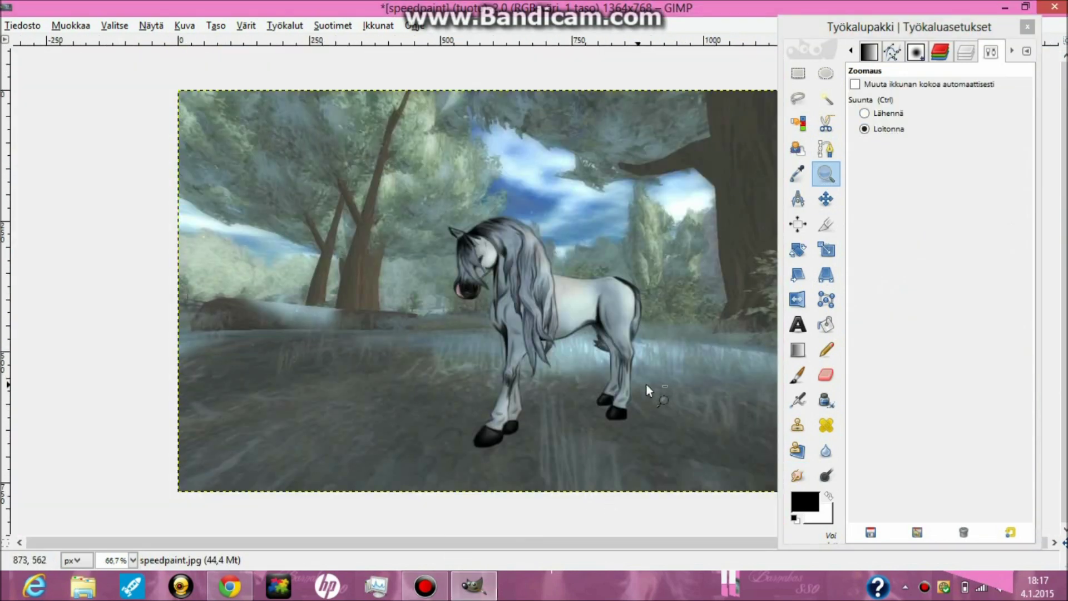
pyautogui.scroll(2, 595, 320)
pyautogui.press('a')
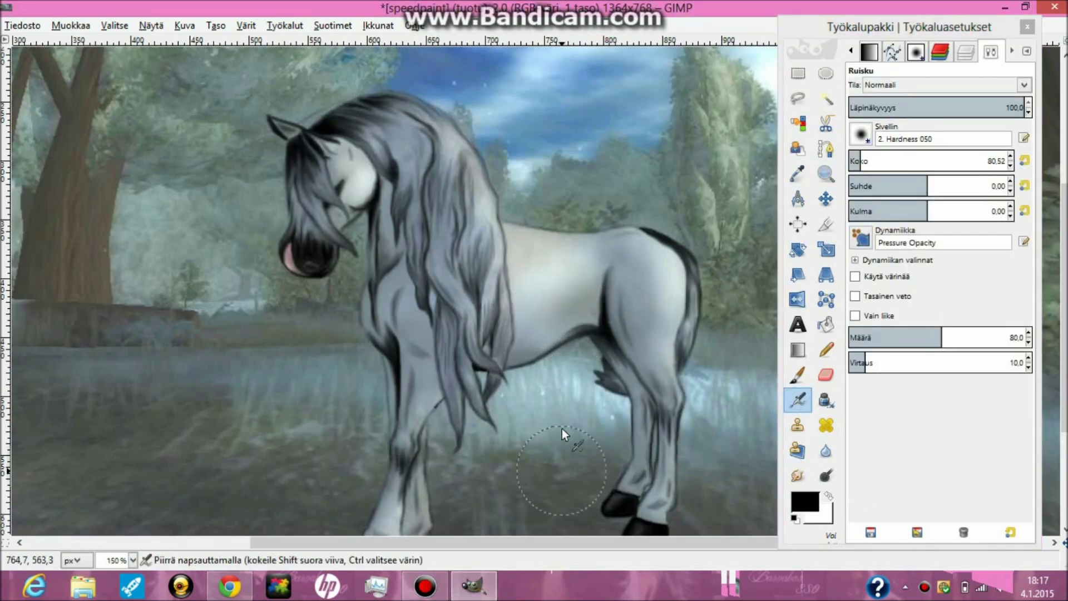
pyautogui.press('s')
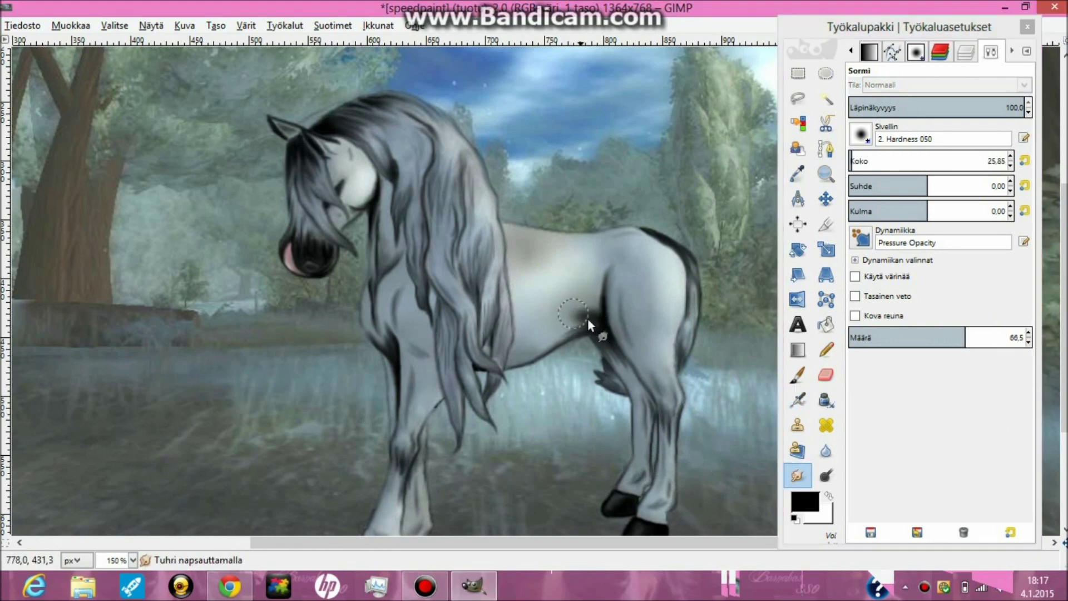
pyautogui.scroll(-3, 460, 369)
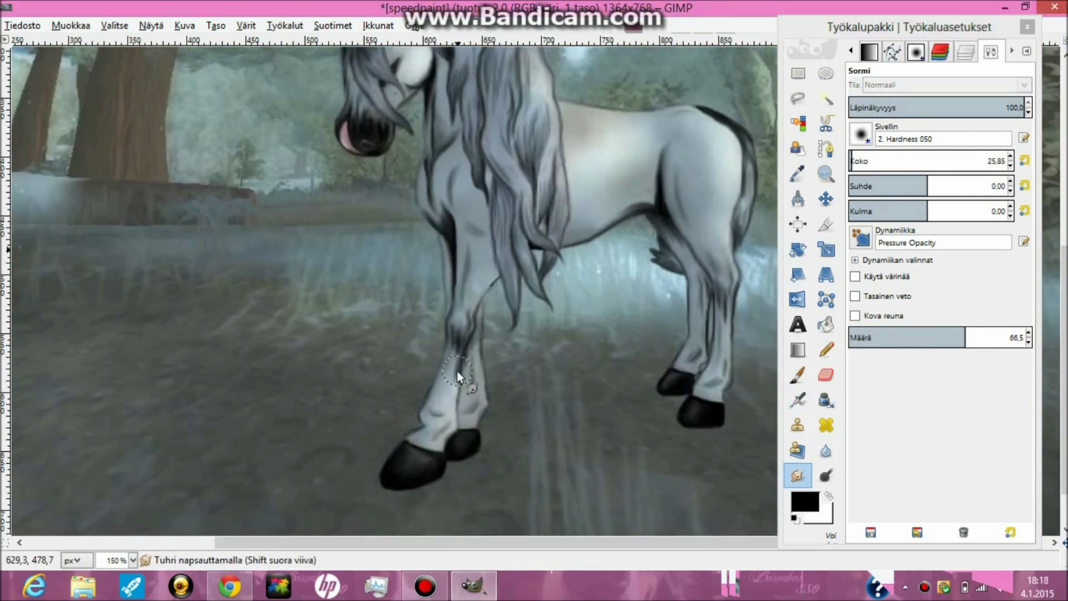
pyautogui.press('z')
pyautogui.click(357, 250)
pyautogui.press('s')
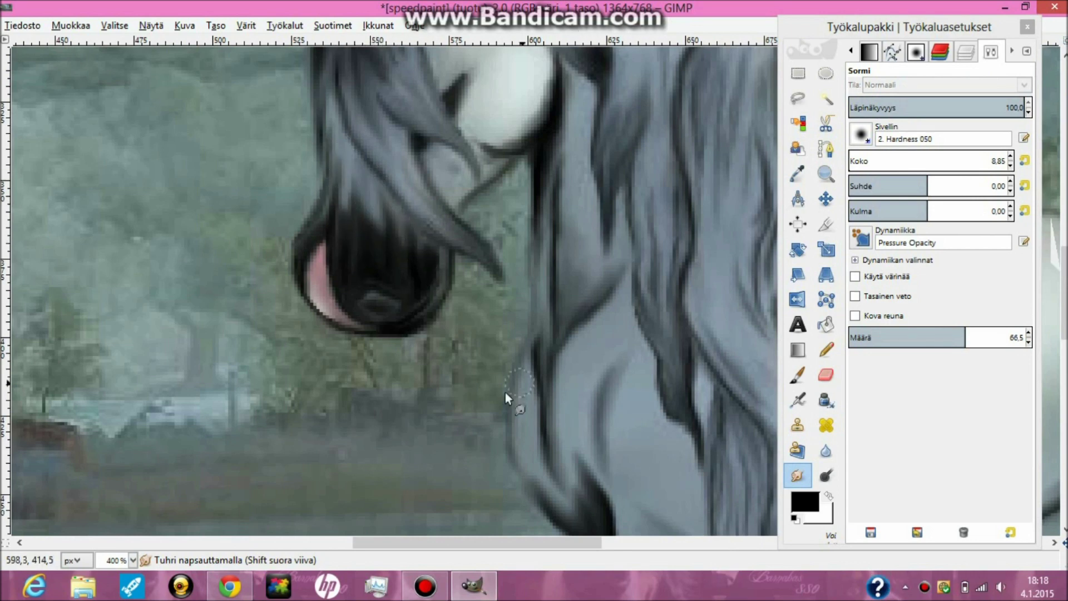
pyautogui.scroll(-3, 488, 375)
pyautogui.press('z')
pyautogui.scroll(-2, 488, 375)
# - Spray a soft dark airbrush shadow on the ground beneath the hooves, sized 80.10
pyautogui.press('a')
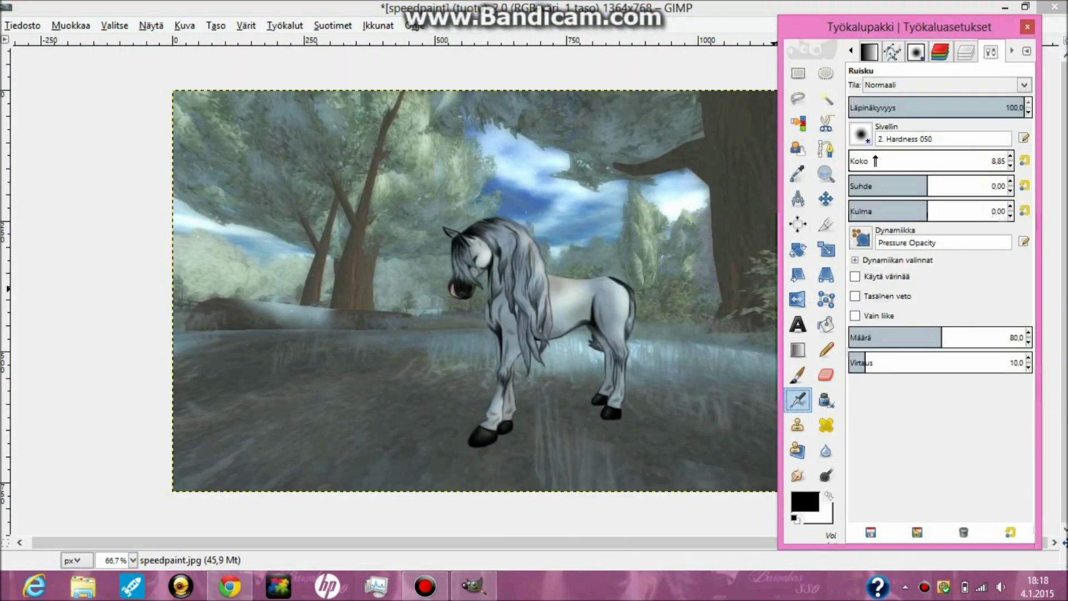
pyautogui.click(892, 160)
pyautogui.click(585, 422)
pyautogui.press('[')
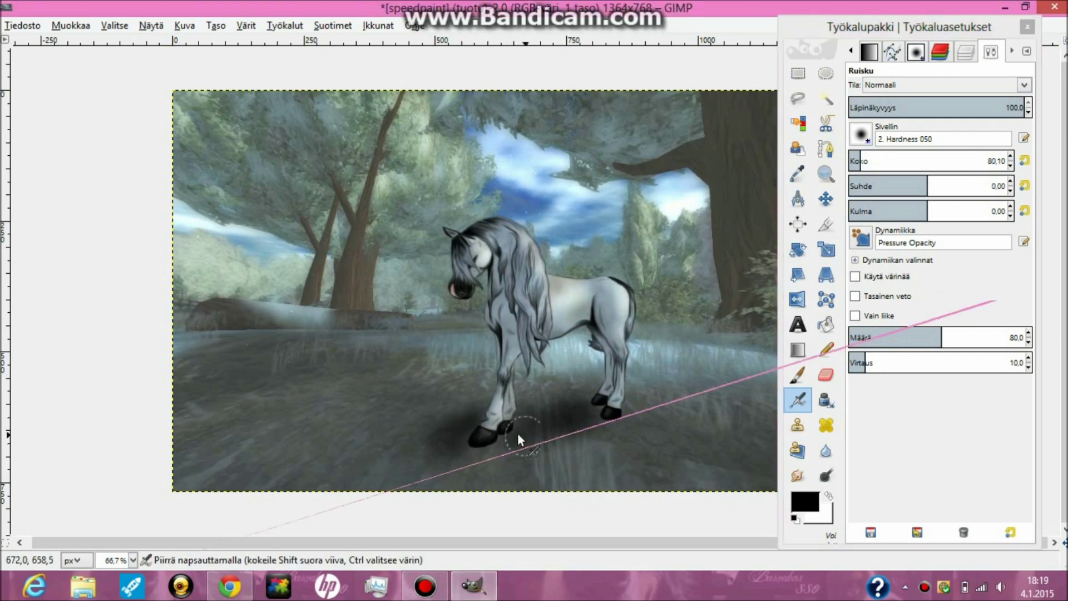
pyautogui.press('s')
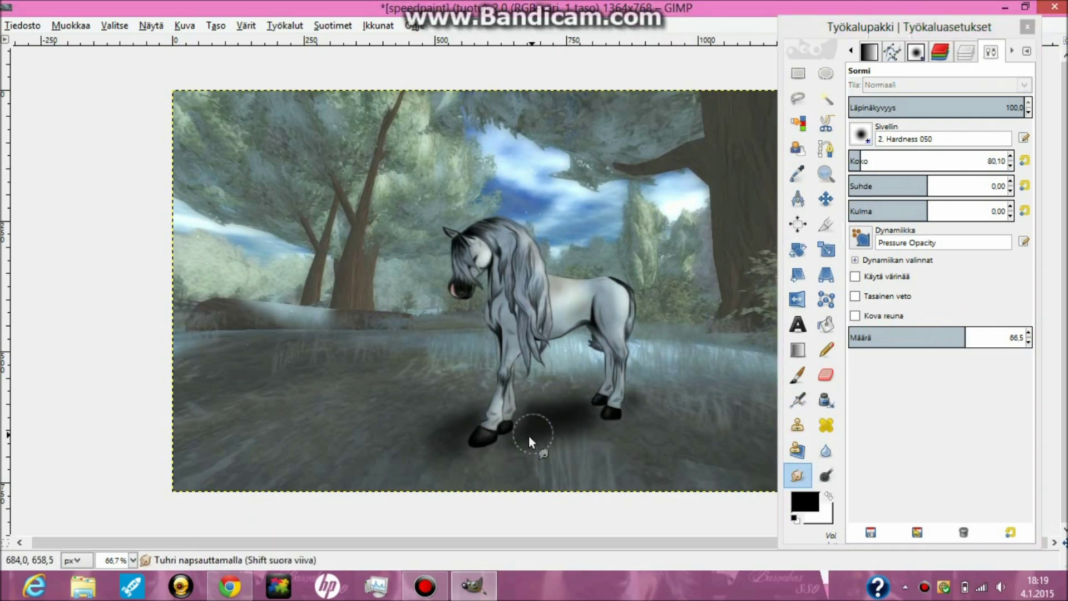
pyautogui.press('a')
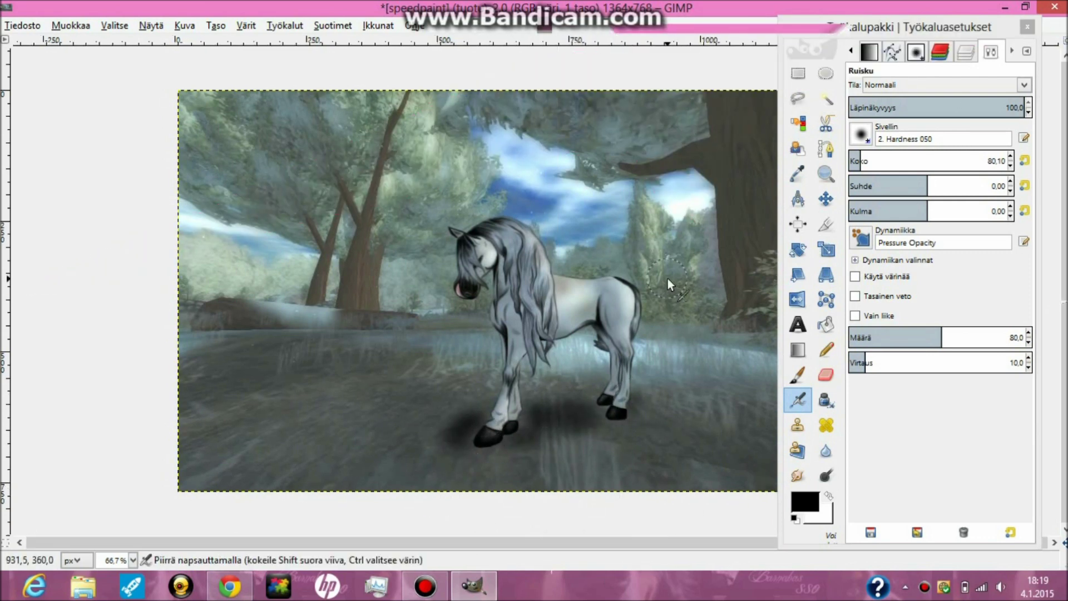
pyautogui.rightClick(585, 226)
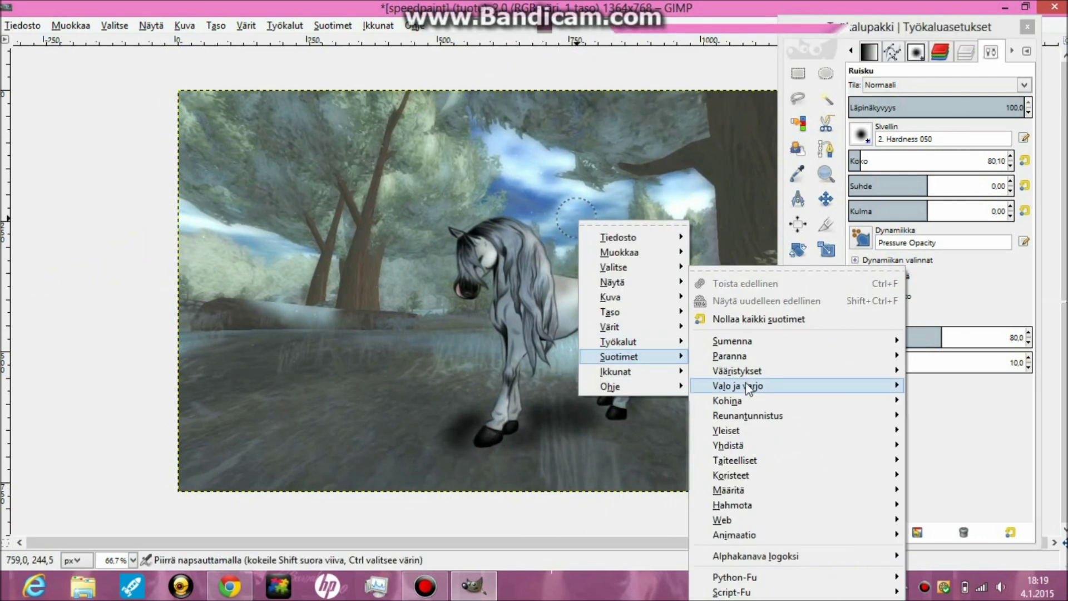
# - Apply a lens flare by the right-hand tree and type a Segoe Script 'A' lower-left
pyautogui.click(945, 334)
pyautogui.click(554, 440)
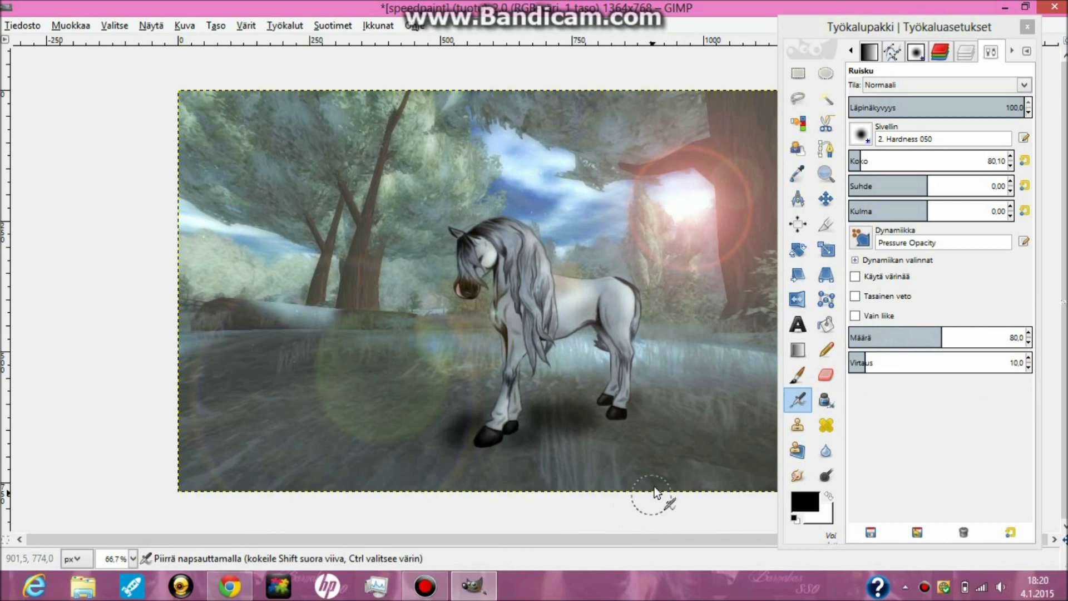
pyautogui.press('t')
pyautogui.moveTo(198, 379); pyautogui.dragTo(353, 469)
pyautogui.write('A')
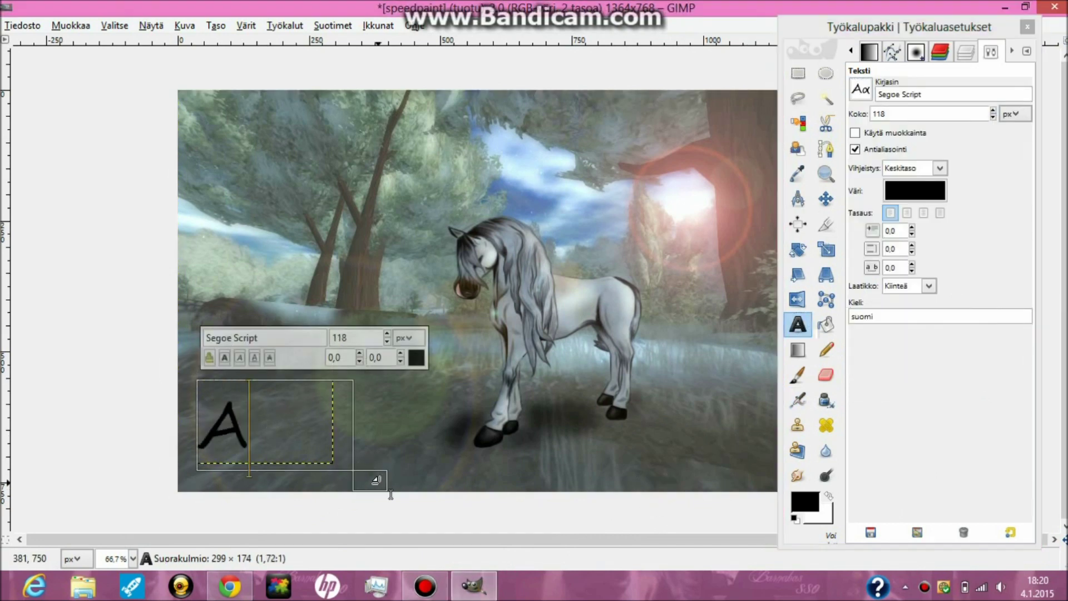
# - Add an 's' beside the 'A' and merge the signature into the picture
pyautogui.click(207, 325)
pyautogui.write('s')
pyautogui.moveTo(211, 334); pyautogui.dragTo(239, 401)
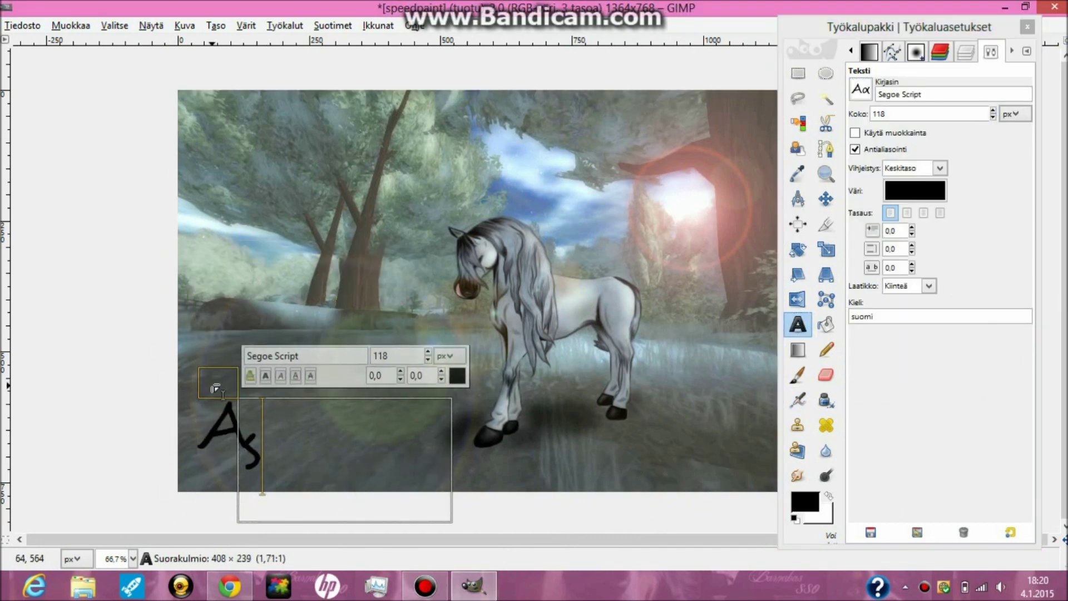
pyautogui.press('m')
pyautogui.click(217, 25)
pyautogui.click(239, 125)
# - Reposition the tool window and zoom in on the horse's foreleg for smudging
pyautogui.moveTo(855, 36)
pyautogui.mouseDown()
pyautogui.moveTo(948, 42)
pyautogui.moveTo(873, 19)
pyautogui.mouseUp()
pyautogui.press('z')
pyautogui.click(733, 223)
pyautogui.click(905, 111)
pyautogui.tripleClick(423, 311)
pyautogui.click(839, 473)
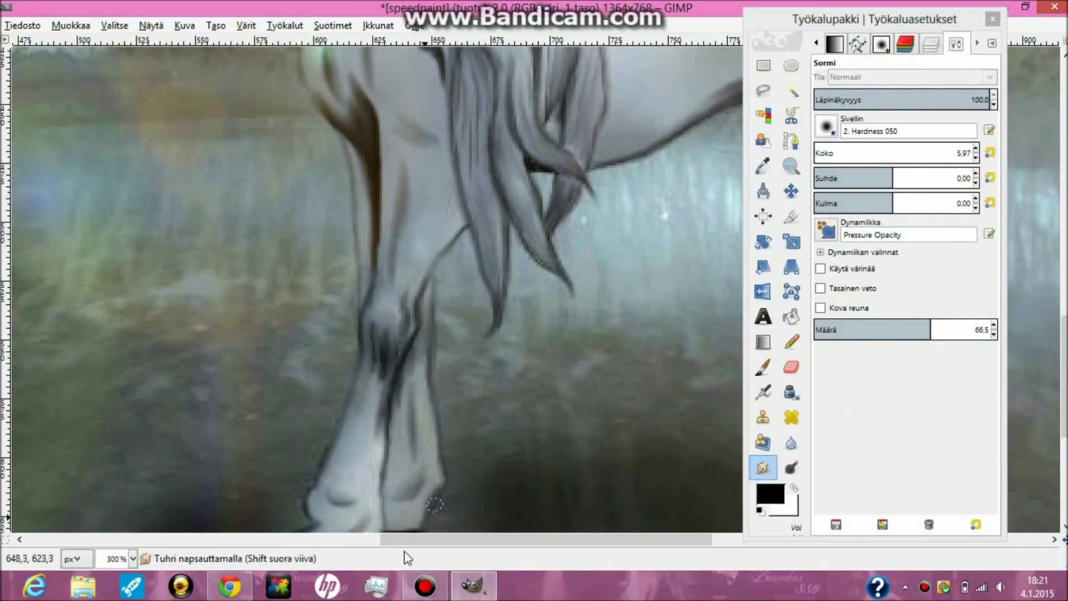
pyautogui.hscroll(5, 559, 416)
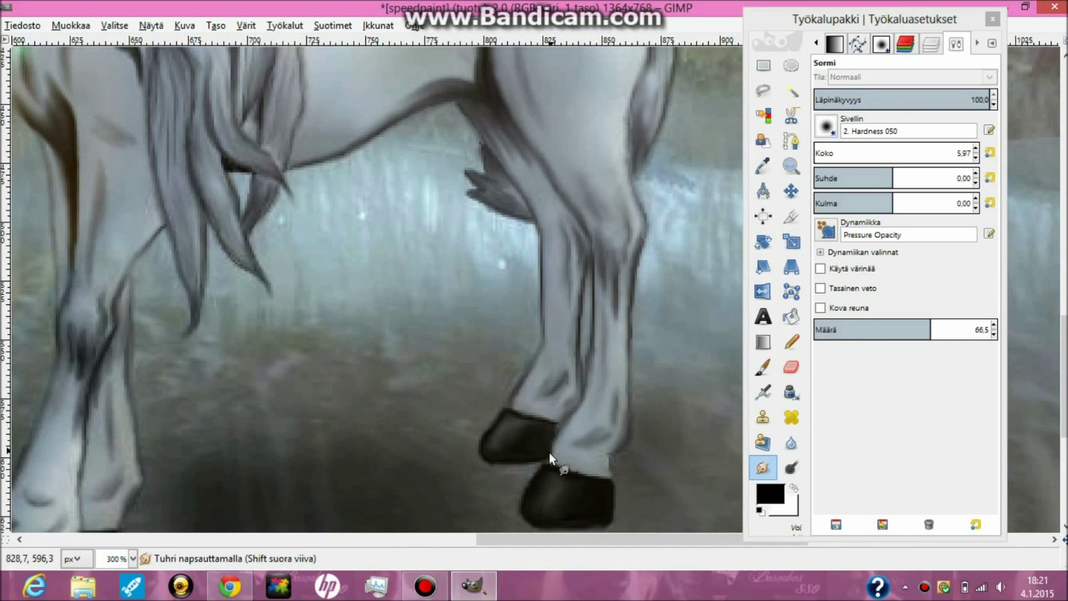
pyautogui.press('z')
pyautogui.keyDown('ctrl'); pyautogui.click(445, 278); pyautogui.keyUp('ctrl')
pyautogui.moveTo(357, 256); pyautogui.dragTo(465, 367)
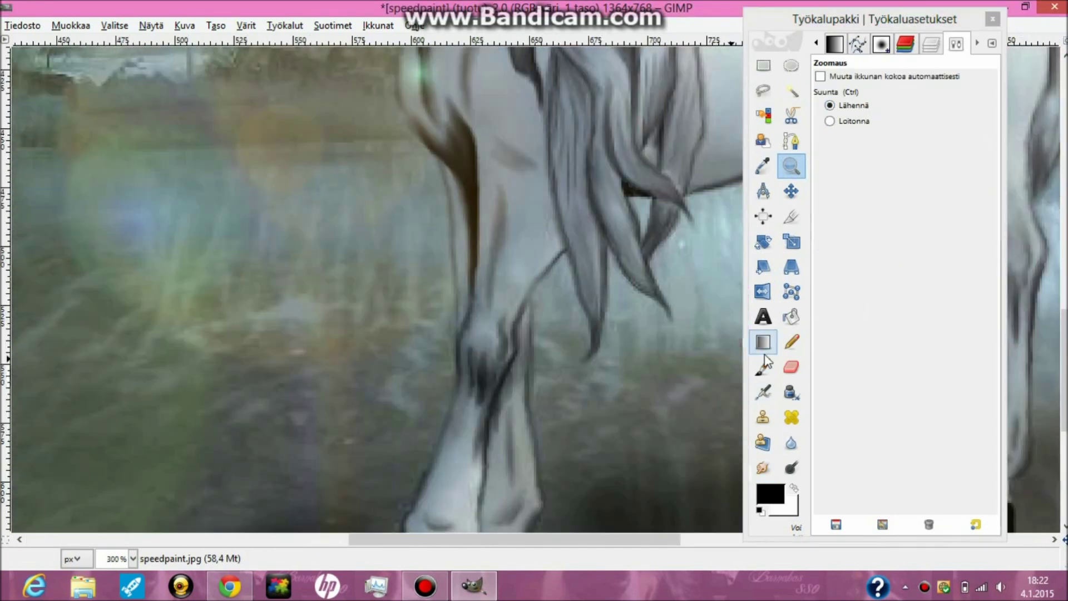
pyautogui.click(763, 367)
pyautogui.click(763, 467)
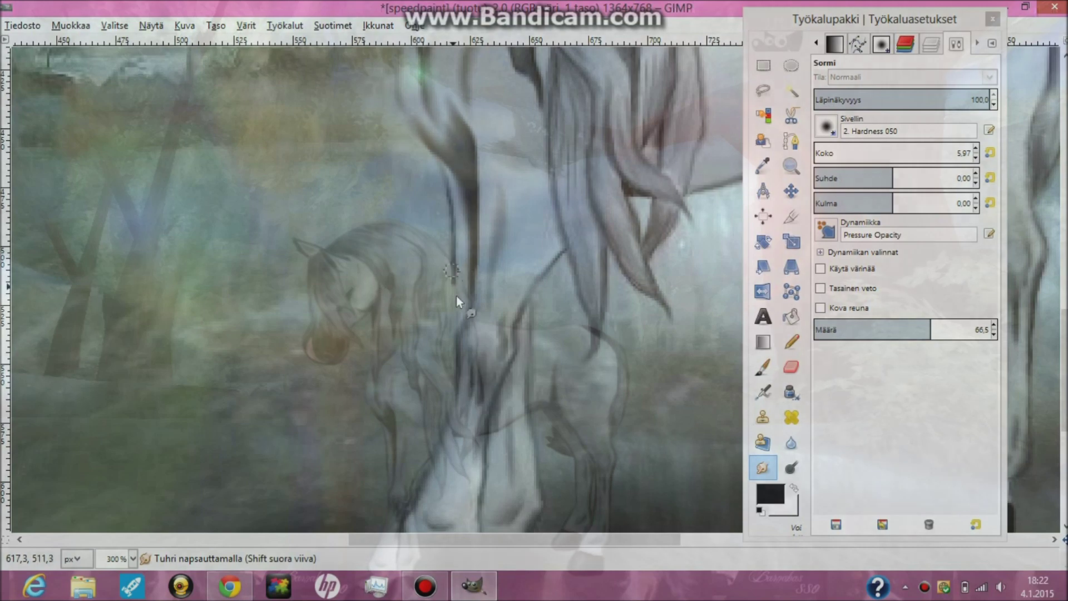